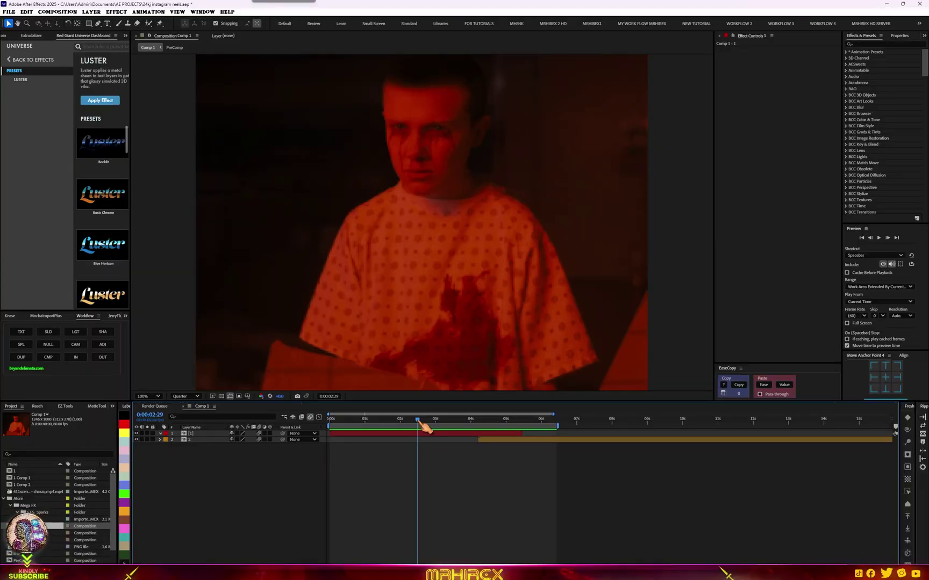
# Step: Move the current time to the first frame of the composition, 0:00:00:00
pyautogui.moveTo(415, 424); pyautogui.dragTo(359, 441)
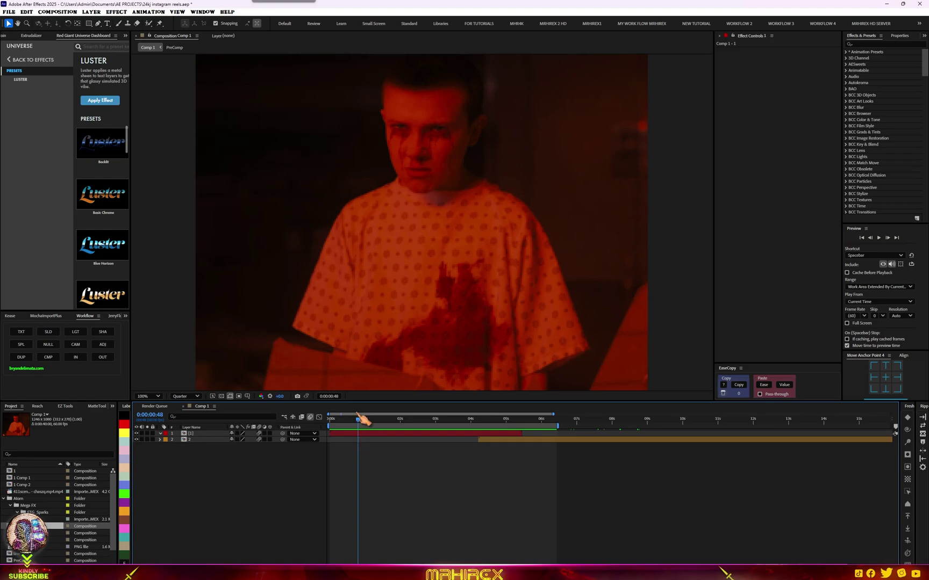
pyautogui.moveTo(365, 427); pyautogui.dragTo(321, 432)
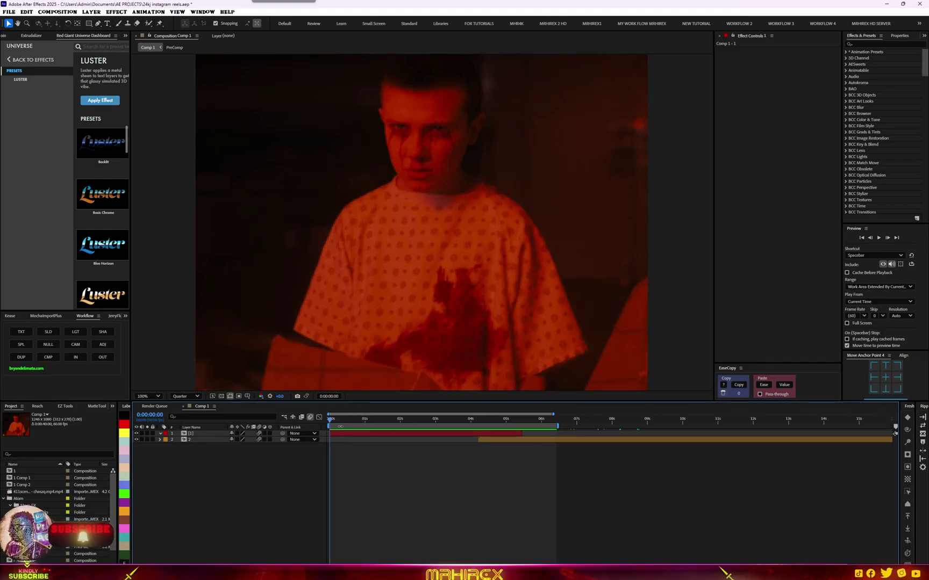
pyautogui.scroll(-3, 387, 323)
pyautogui.scroll(2, 421, 280)
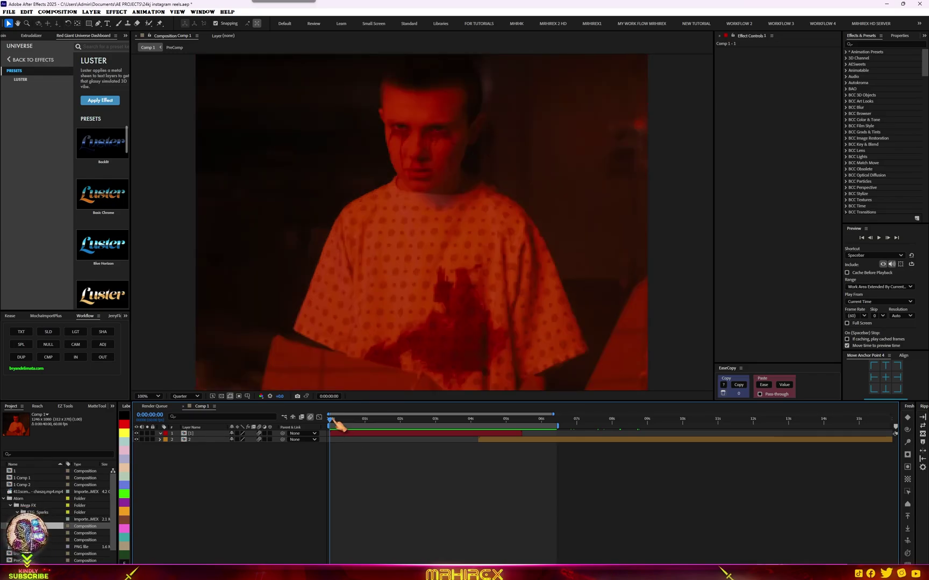
pyautogui.moveTo(331, 420); pyautogui.dragTo(317, 424)
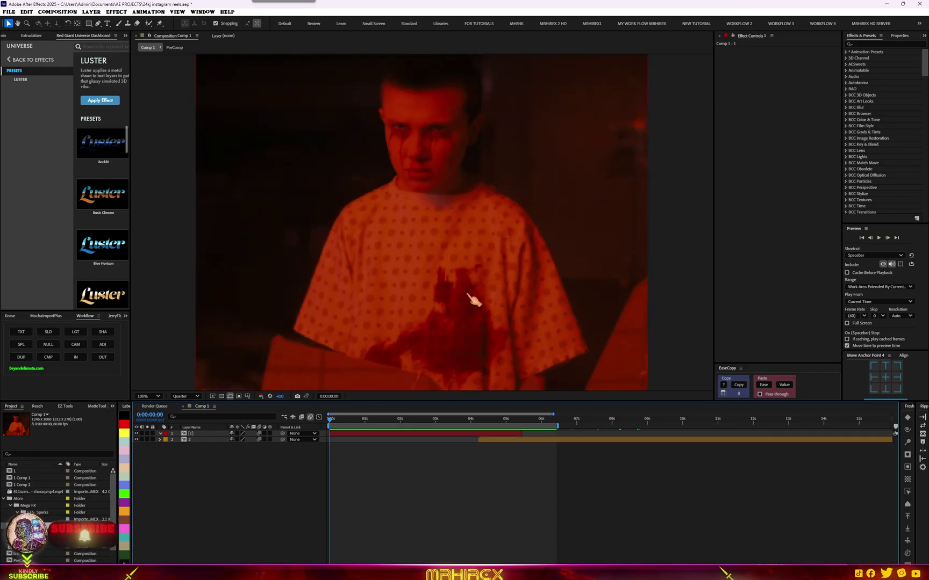
pyautogui.scroll(-2, 471, 300)
pyautogui.scroll(2, 337, 295)
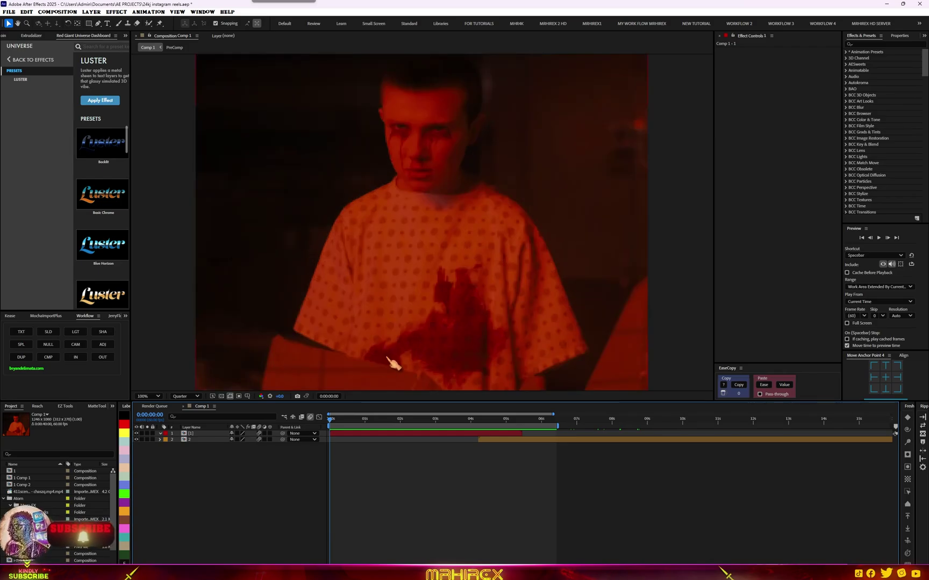
pyautogui.scroll(-2, 388, 359)
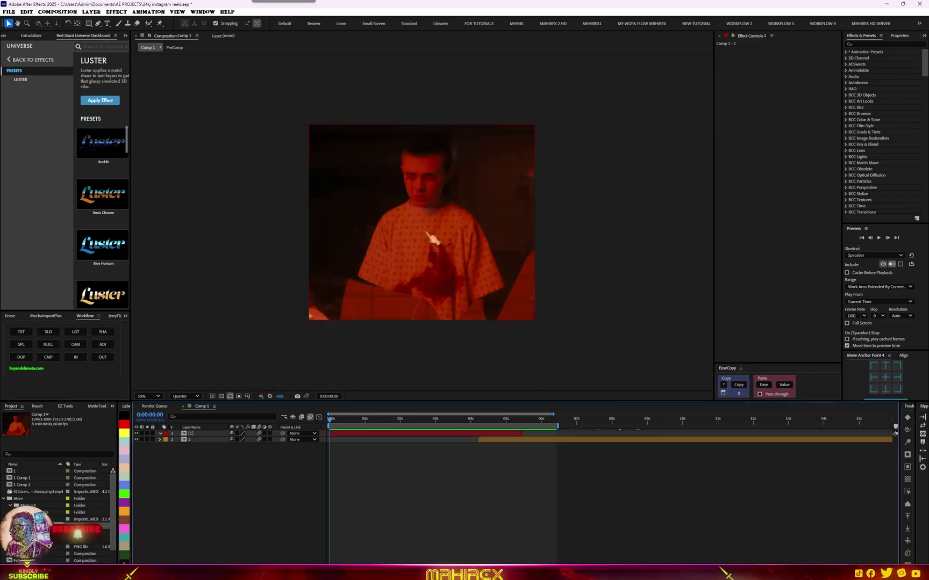
# Step: Apply the S_BlurMoCurves effect to the top layer
pyautogui.click(344, 433)
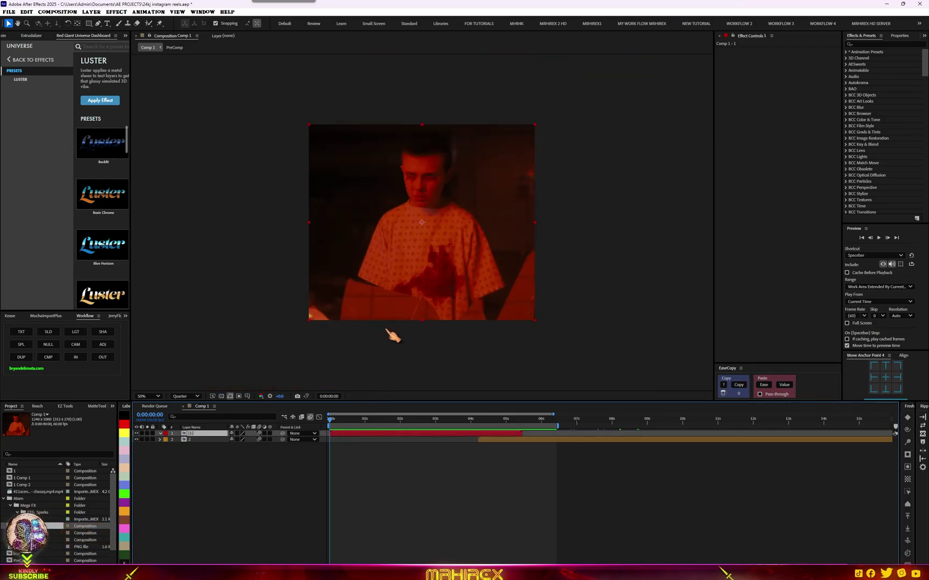
pyautogui.hotkey('ctrl', 'space')
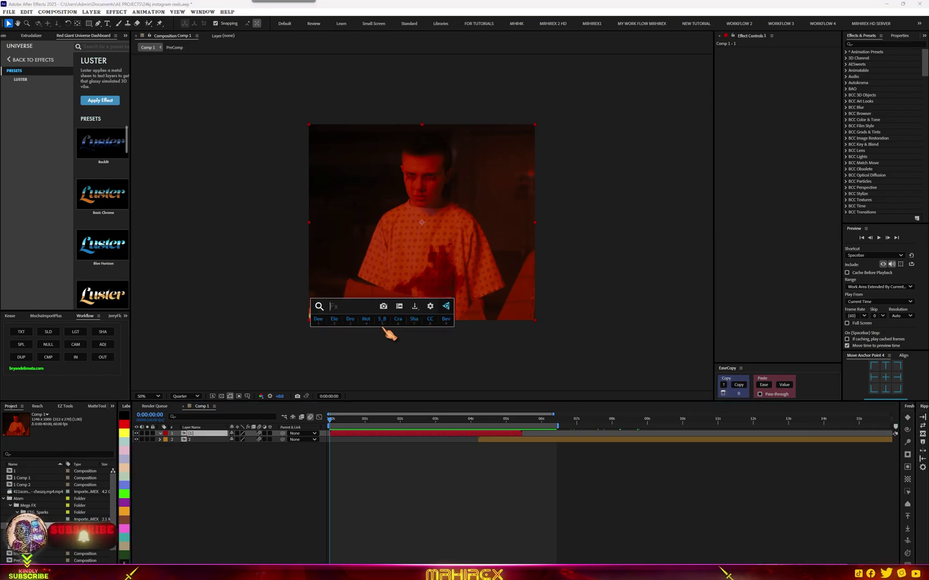
pyautogui.write('blu')
pyautogui.click(344, 332)
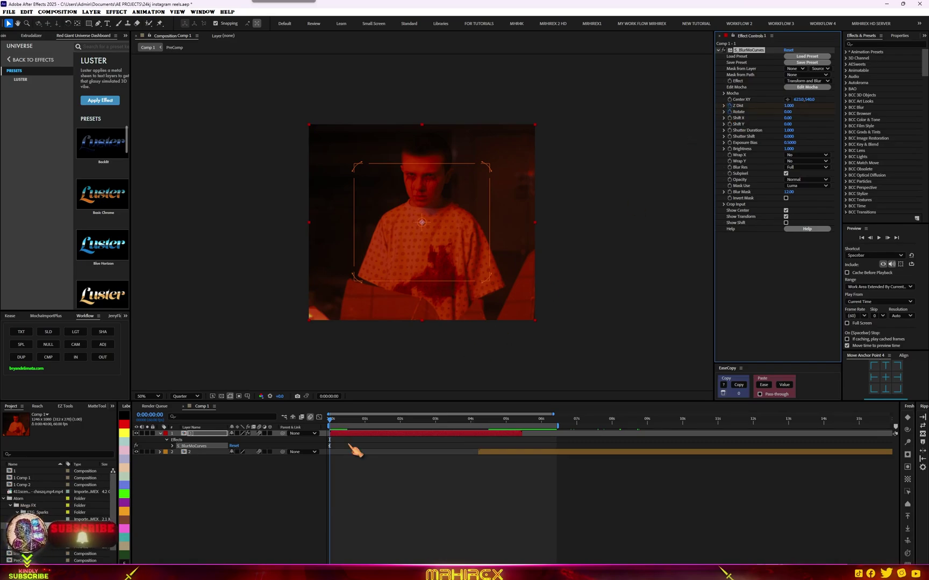
# Step: Move the effect's Z Dist and Rotate keyframes to about half a second and keyframe 0.120 and -73.00 at the first frame
pyautogui.press('u')
pyautogui.moveTo(350, 439)
pyautogui.mouseDown()
pyautogui.moveTo(325, 461)
pyautogui.moveTo(354, 453)
pyautogui.mouseUp()
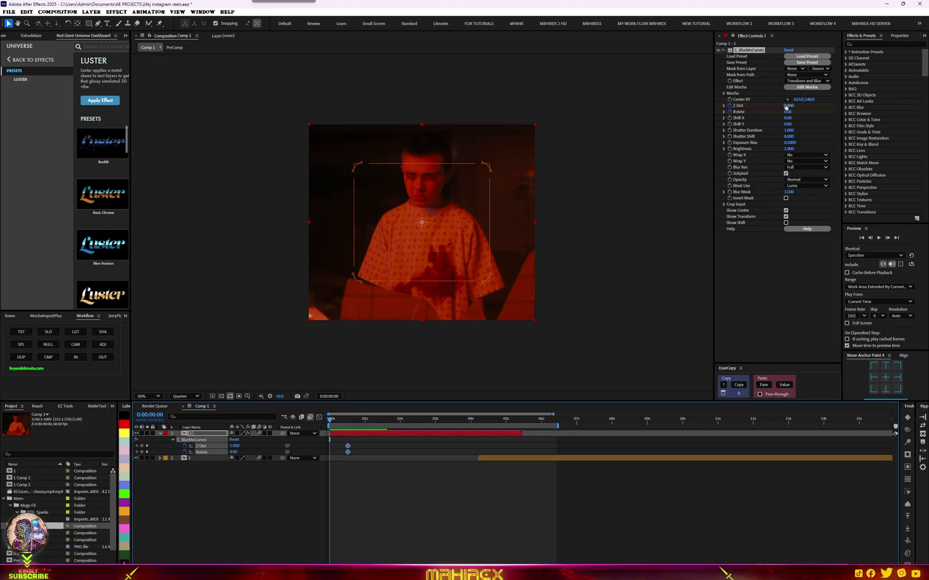
pyautogui.moveTo(786, 107)
pyautogui.mouseDown()
pyautogui.moveTo(754, 106)
pyautogui.moveTo(798, 113)
pyautogui.mouseUp()
pyautogui.moveTo(790, 106); pyautogui.dragTo(785, 106)
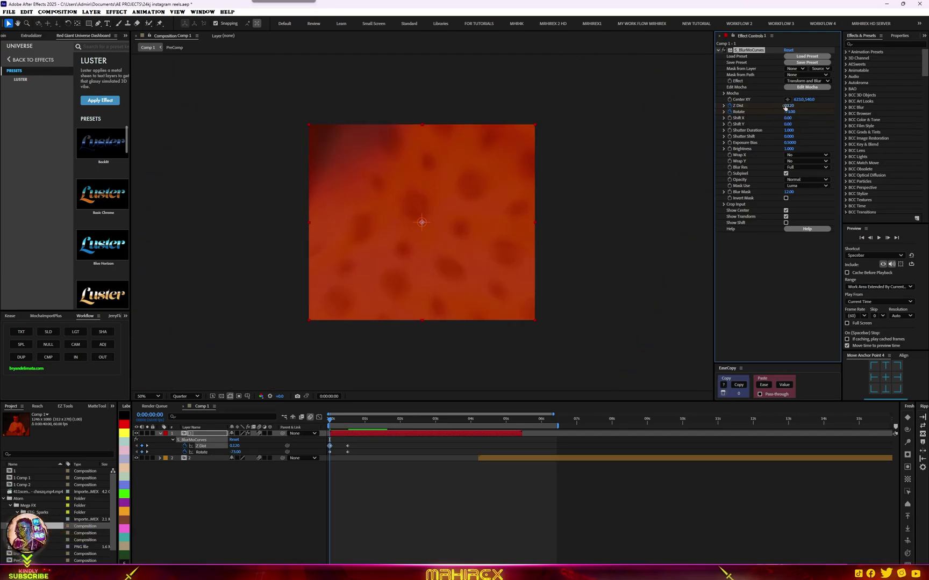
# Step: Set the effect's Wrap X and Wrap Y to Reflect and preview the animation from the start
pyautogui.click(804, 155)
pyautogui.click(806, 178)
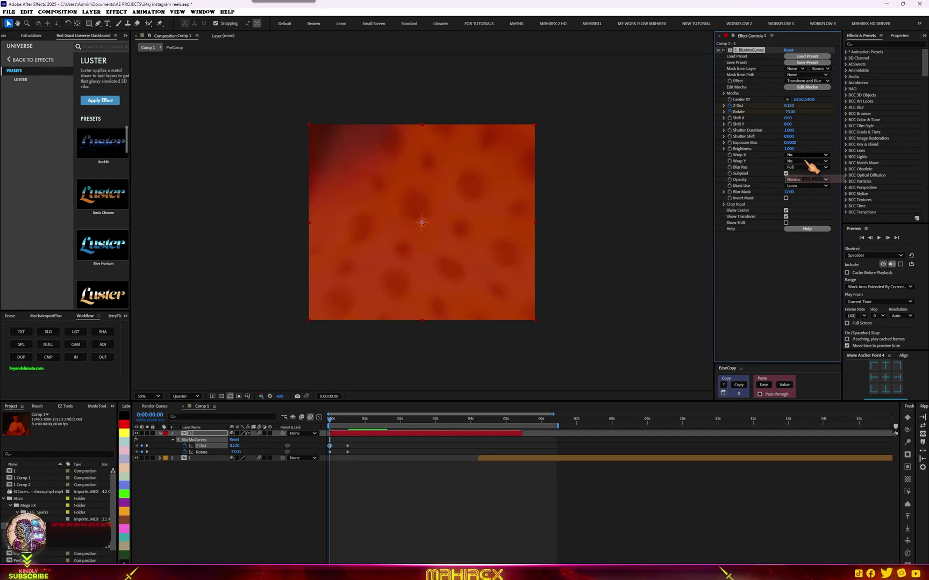
pyautogui.click(806, 161)
pyautogui.click(806, 183)
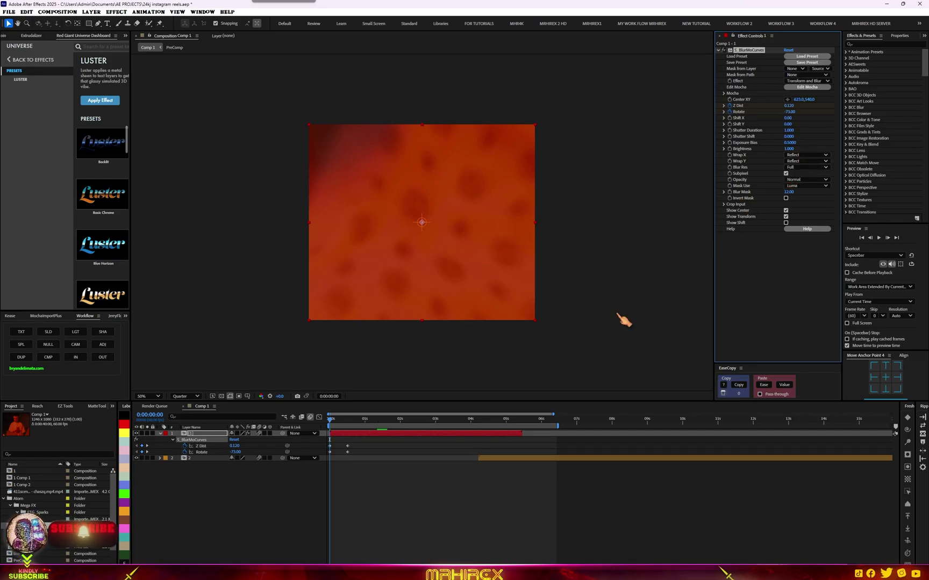
pyautogui.moveTo(334, 420); pyautogui.dragTo(308, 423)
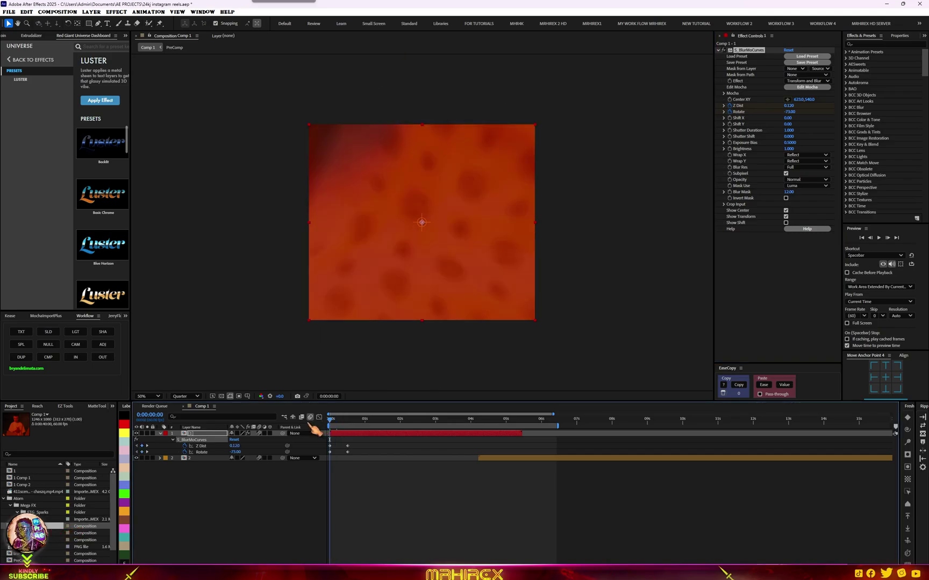
pyautogui.press('space')
pyautogui.press('space')
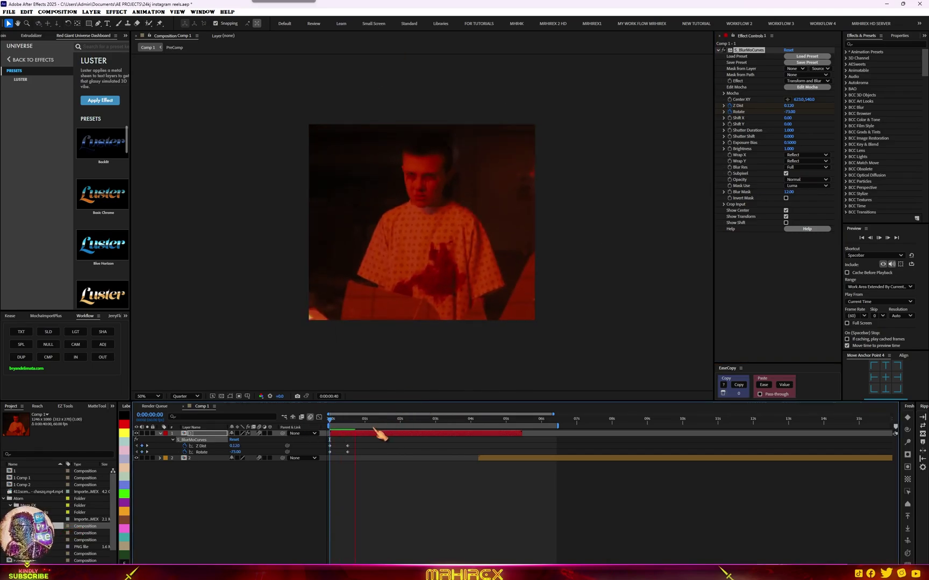
# Step: Move the ending Z Dist and Rotate keyframes to about 1.5 seconds and apply Easy Ease to all four keyframes
pyautogui.moveTo(369, 442); pyautogui.dragTo(301, 465)
pyautogui.rightClick(383, 453)
pyautogui.click(380, 446)
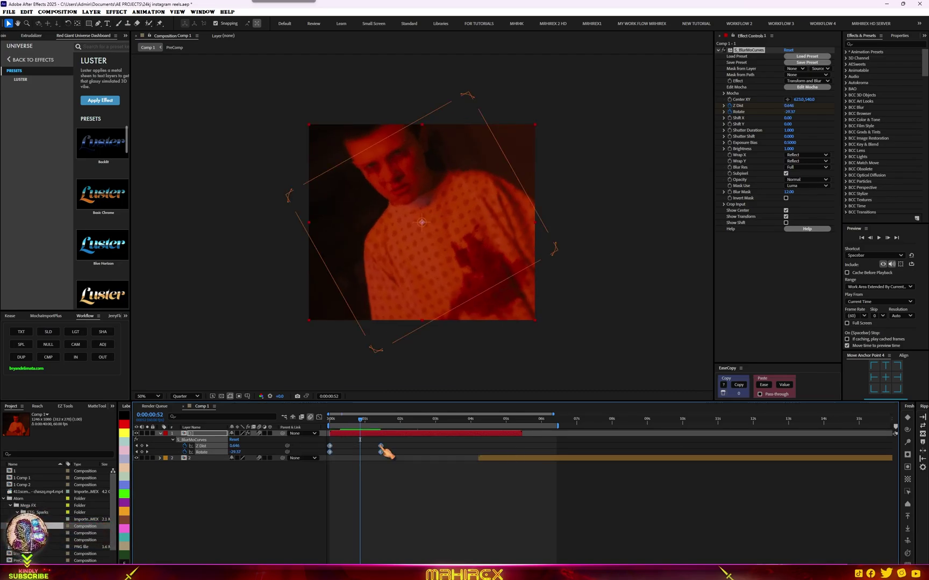
pyautogui.rightClick(381, 446)
pyautogui.moveTo(482, 556)
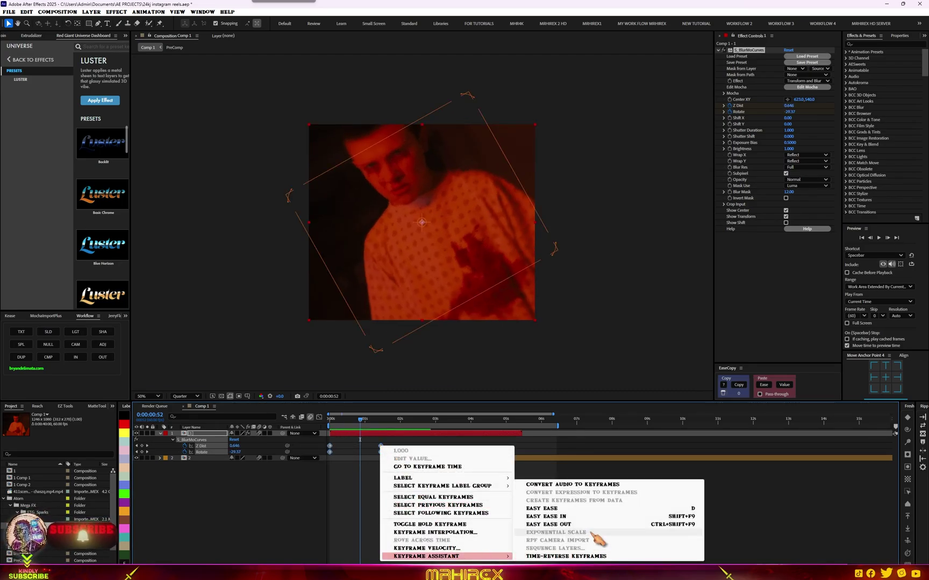
pyautogui.click(508, 506)
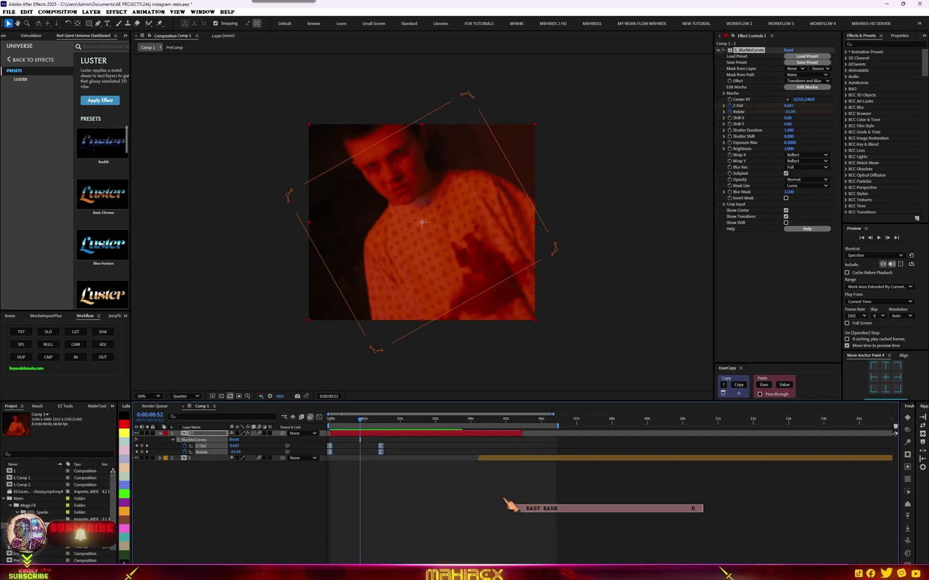
# Step: Reshape the Z Dist and Rotate speed curves into an early sharp peak with a long ease-out, and preview the motion
pyautogui.click(320, 418)
pyautogui.moveTo(444, 515); pyautogui.dragTo(364, 557)
pyautogui.scroll(1, 361, 552)
pyautogui.scroll(1, 361, 551)
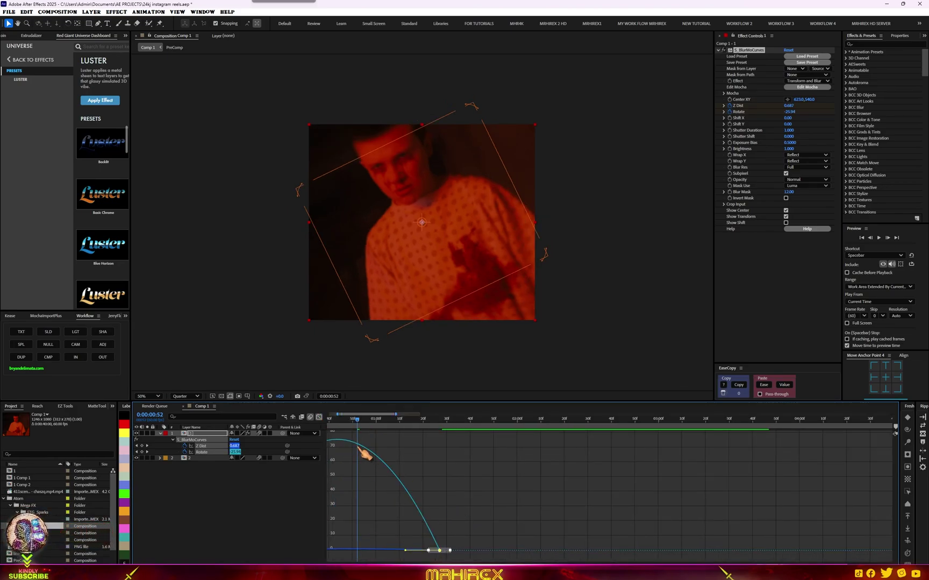
pyautogui.press('Home')
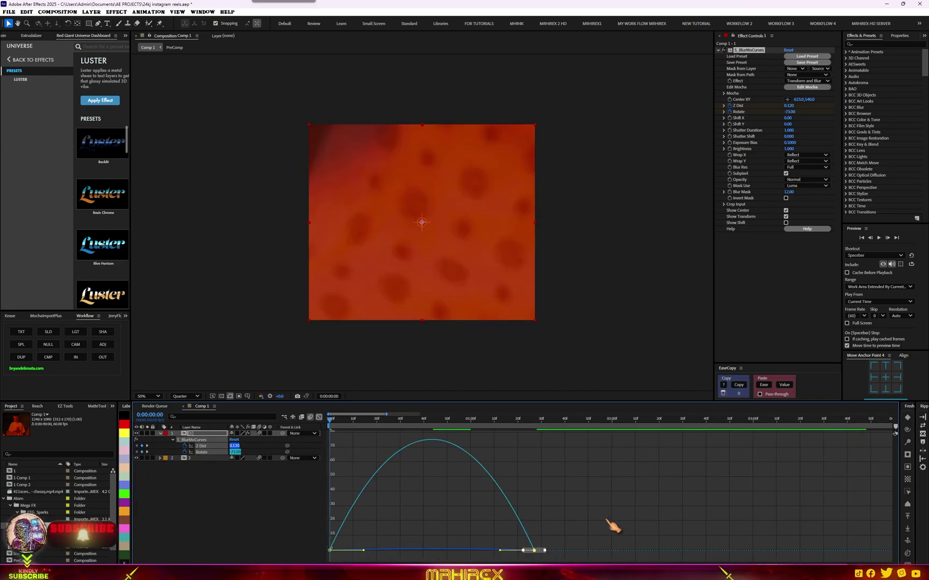
pyautogui.moveTo(601, 518); pyautogui.dragTo(427, 553)
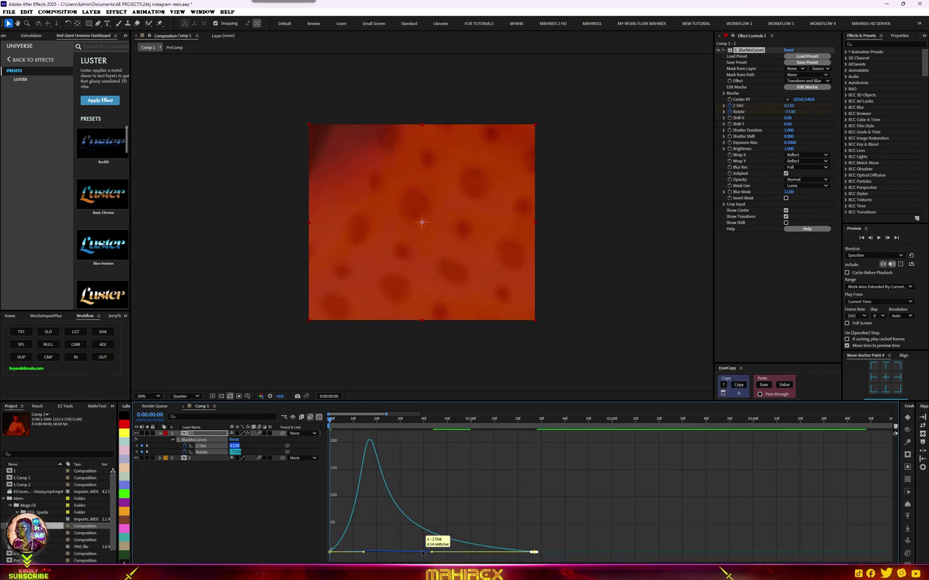
pyautogui.press('space')
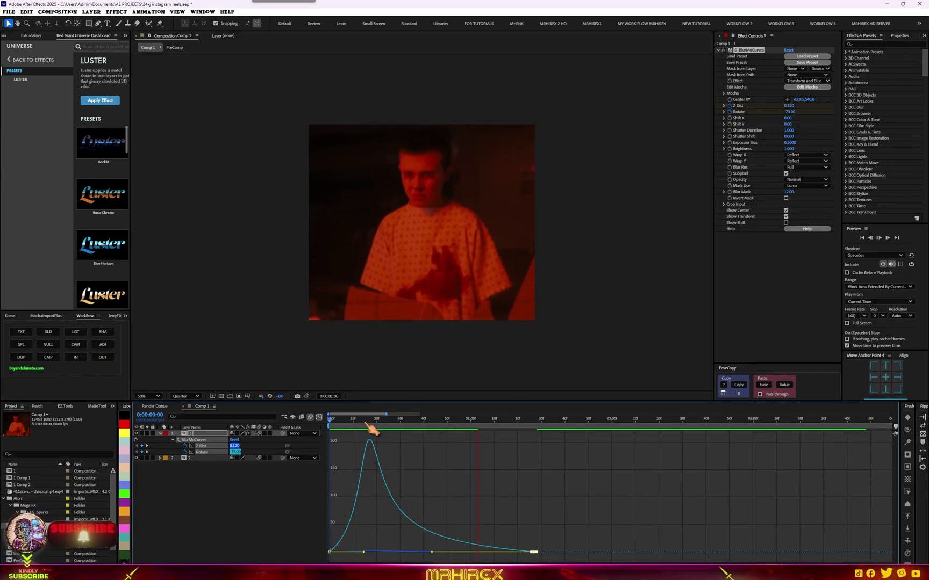
pyautogui.press('space')
pyautogui.press('space')
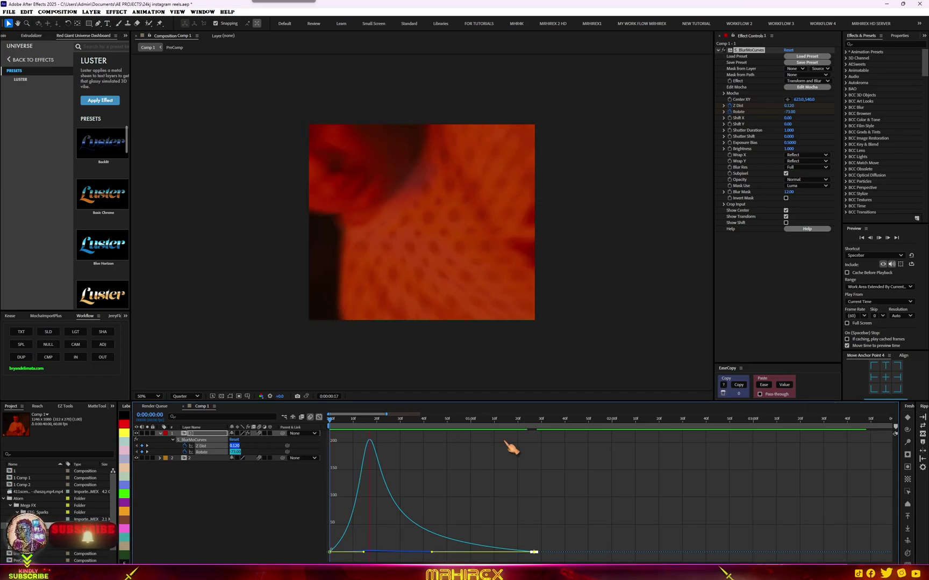
pyautogui.press('space')
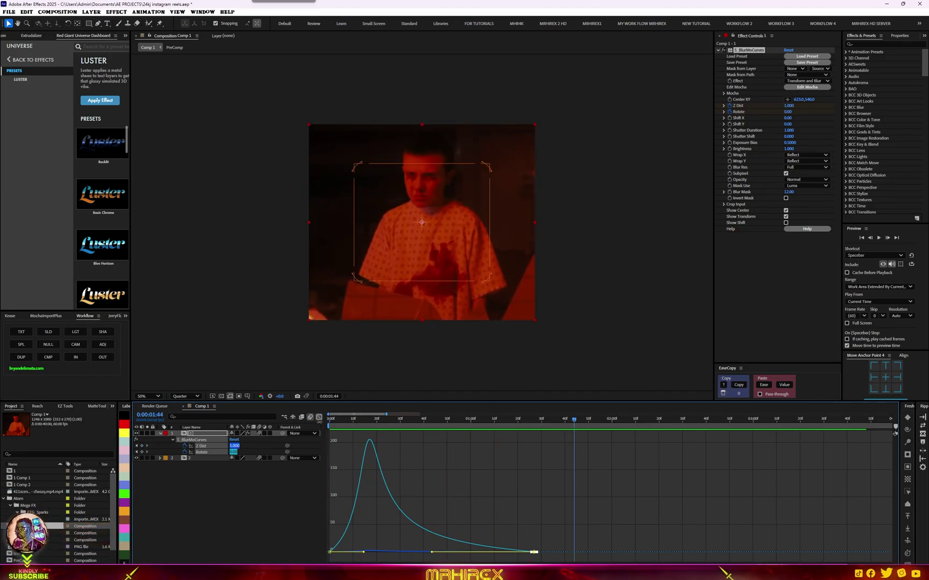
# Step: Leave the graph editor, move the ending keyframes to about 2 seconds, and play the animation through to 0:00:03:37
pyautogui.click(319, 417)
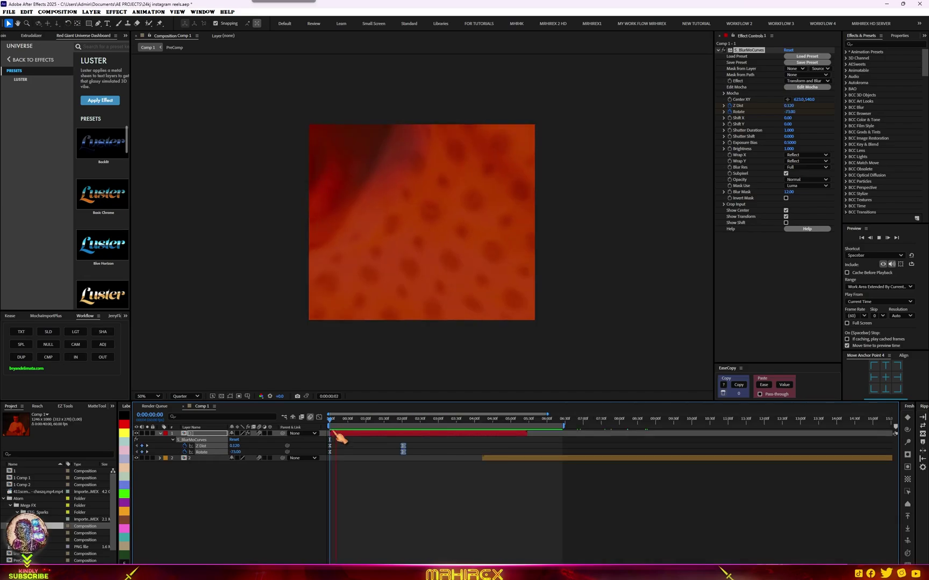
pyautogui.moveTo(331, 420)
pyautogui.mouseDown()
pyautogui.moveTo(340, 424)
pyautogui.moveTo(313, 423)
pyautogui.mouseUp()
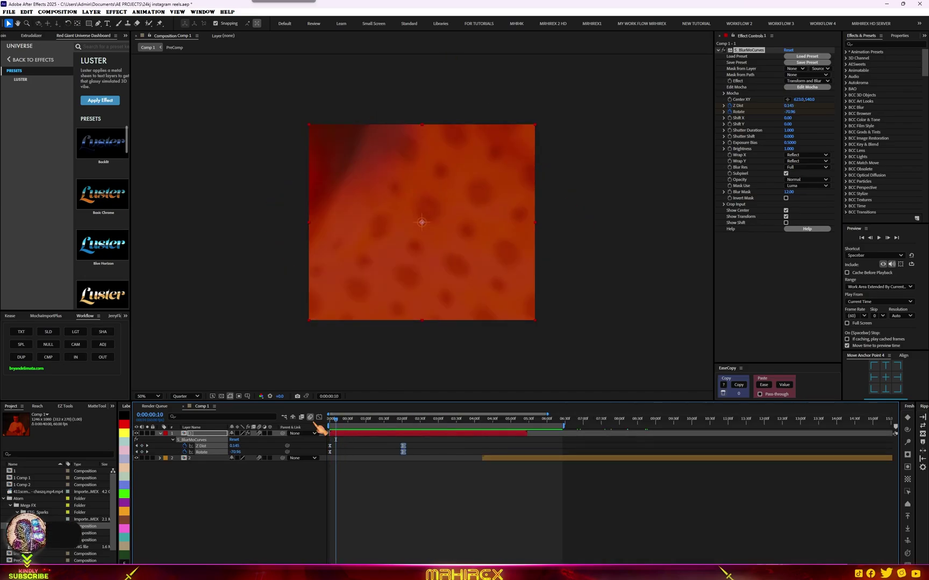
pyautogui.press('space')
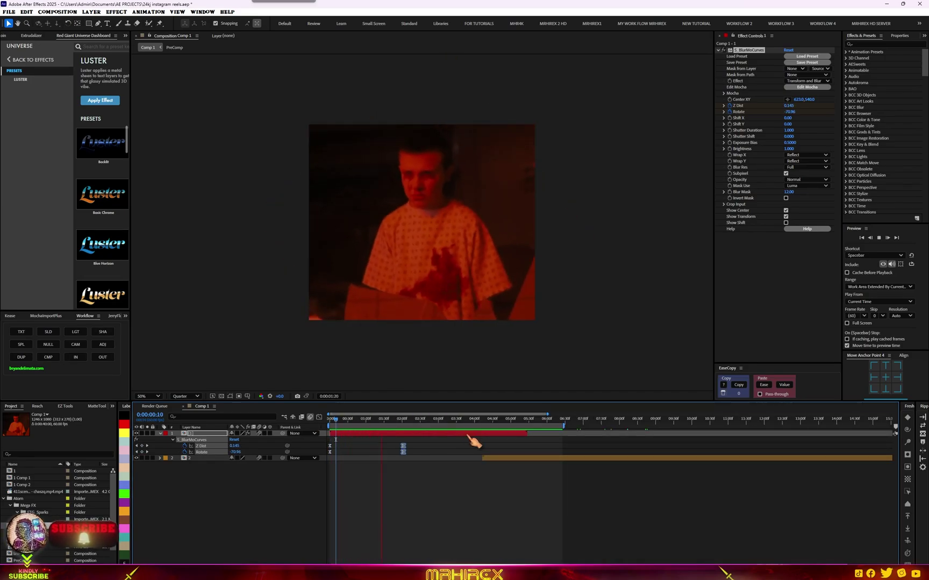
pyautogui.press('space')
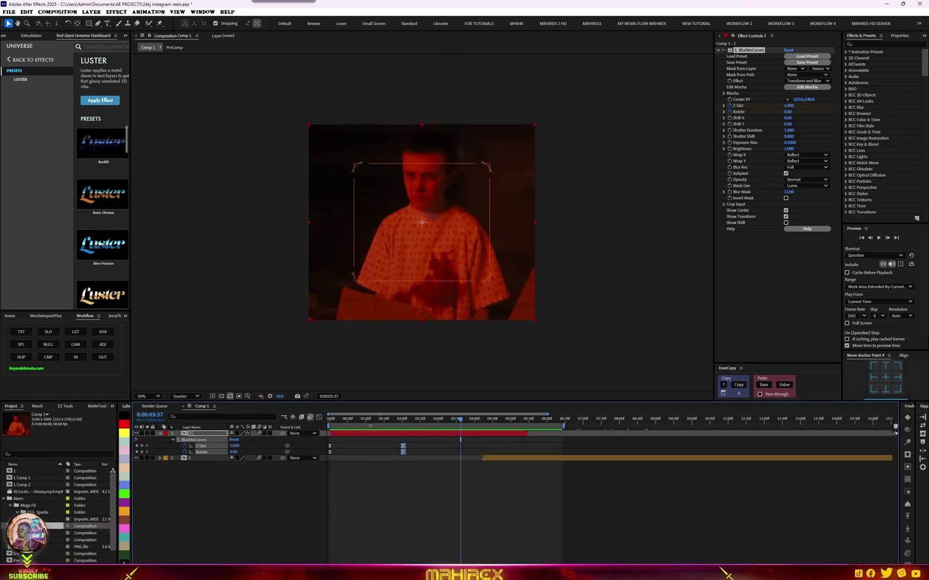
# Step: Duplicate the top layer that carries the S_BlurMoCurves effect
pyautogui.press('=')
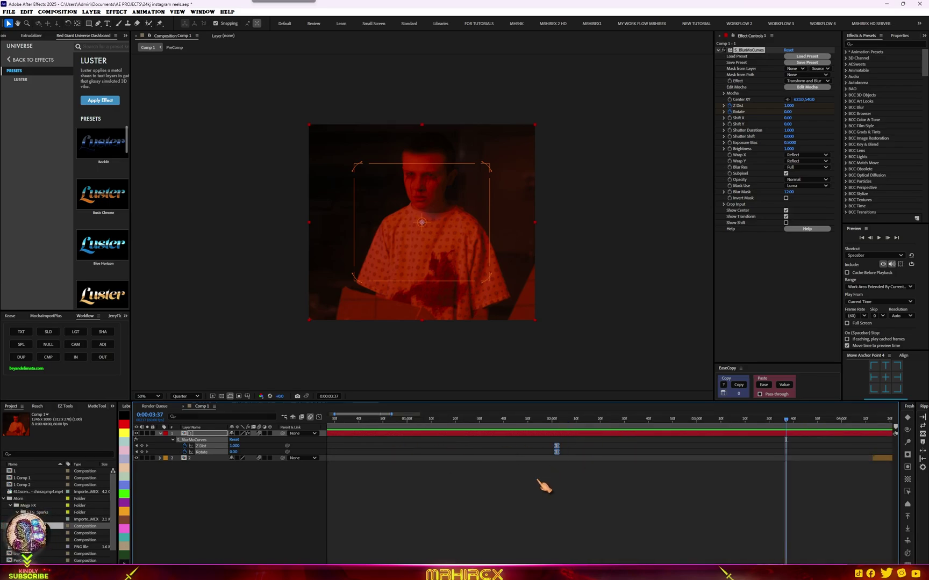
pyautogui.press('-')
pyautogui.click(517, 439)
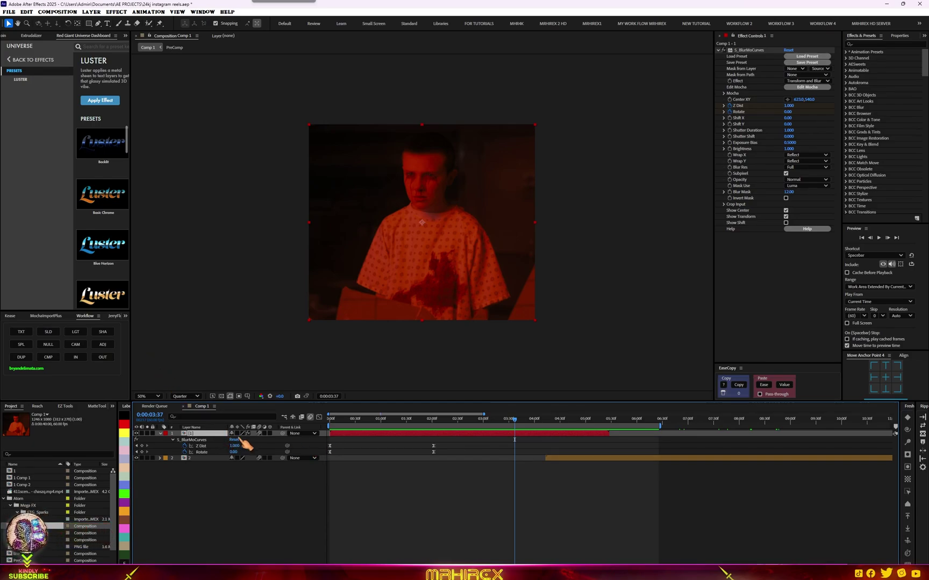
pyautogui.click(26, 12)
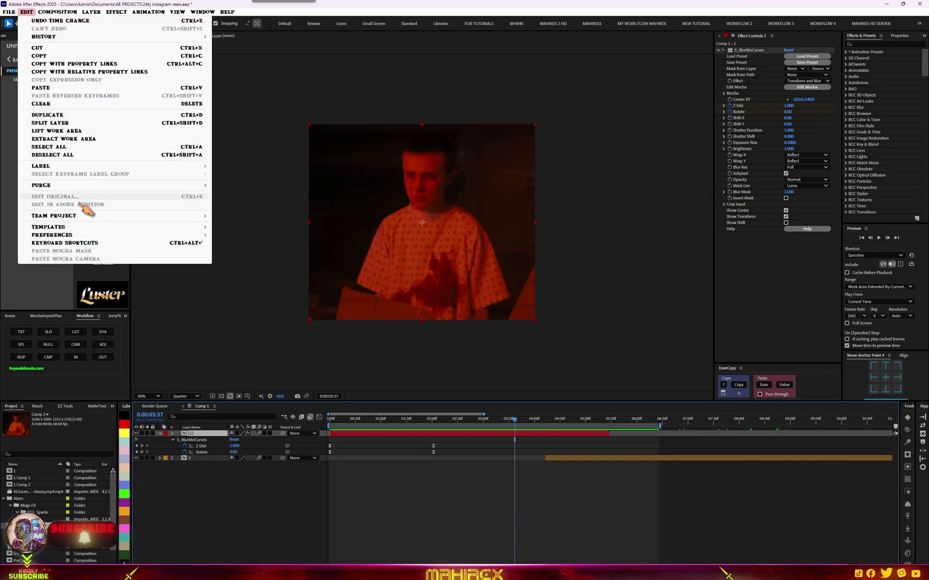
pyautogui.click(67, 125)
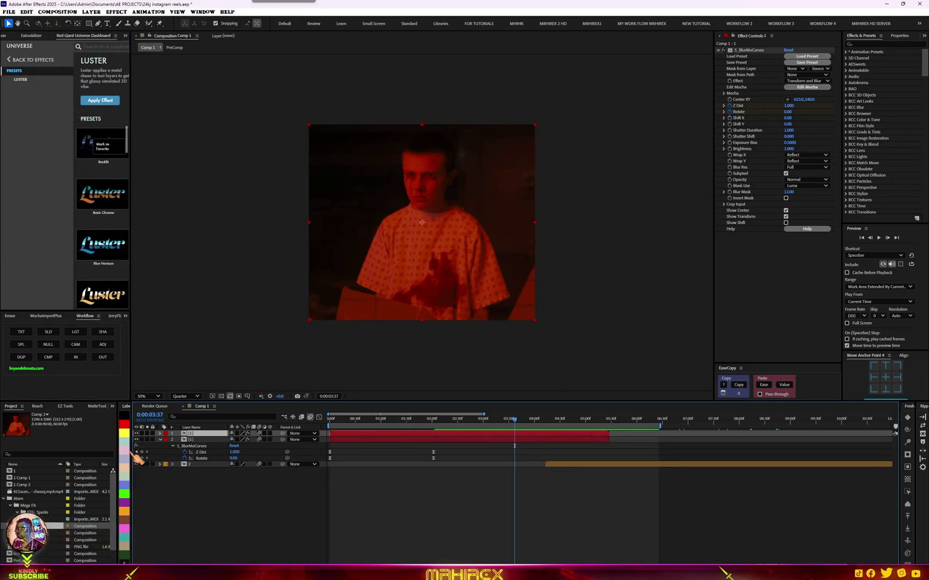
# Step: Apply Freeze Frame to the duplicated top layer at 0:00:03:37
pyautogui.rightClick(517, 435)
pyautogui.moveTo(604, 258)
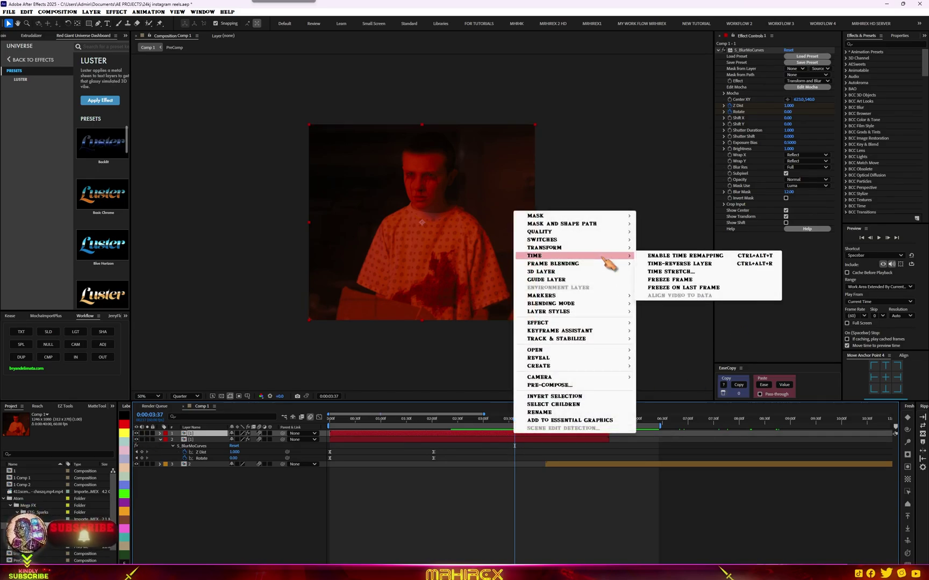
pyautogui.click(672, 281)
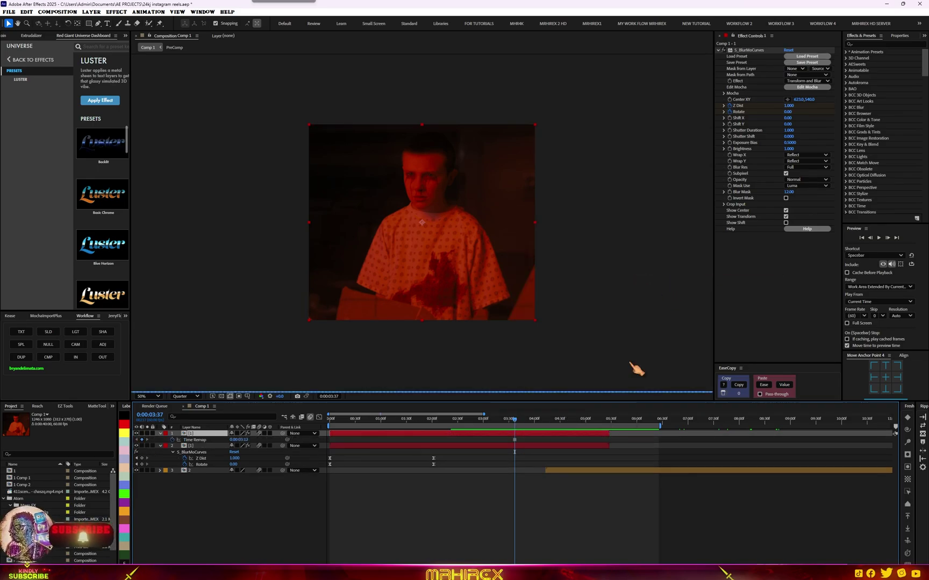
# Step: Pre-compose the frozen duplicate layer as "freezeframe", moving all attributes into the new composition
pyautogui.rightClick(352, 436)
pyautogui.click(396, 386)
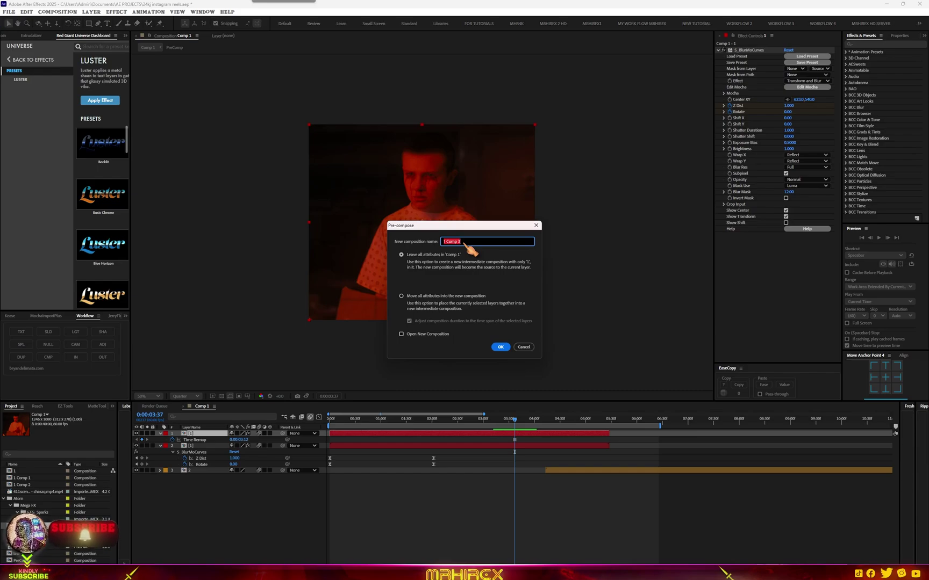
pyautogui.write('freezeframe')
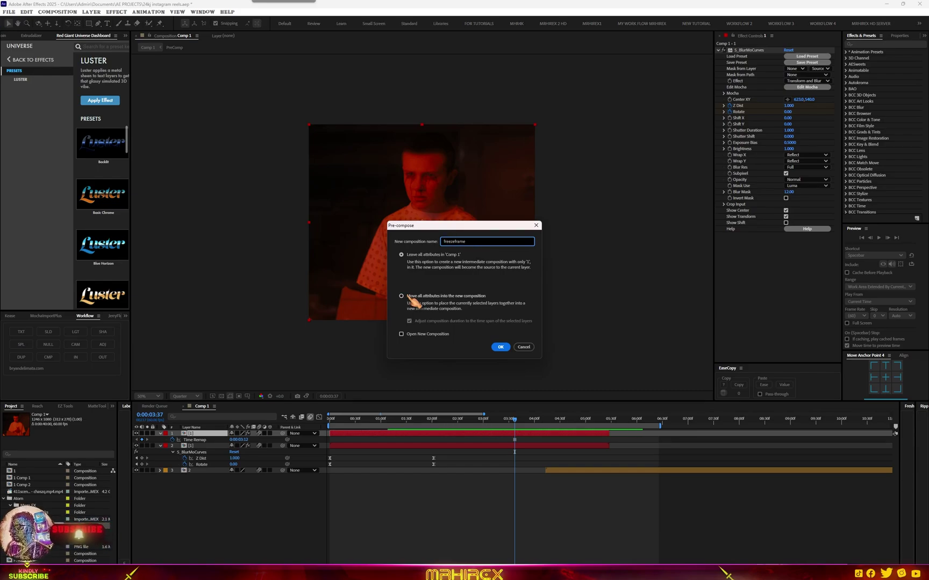
pyautogui.click(407, 298)
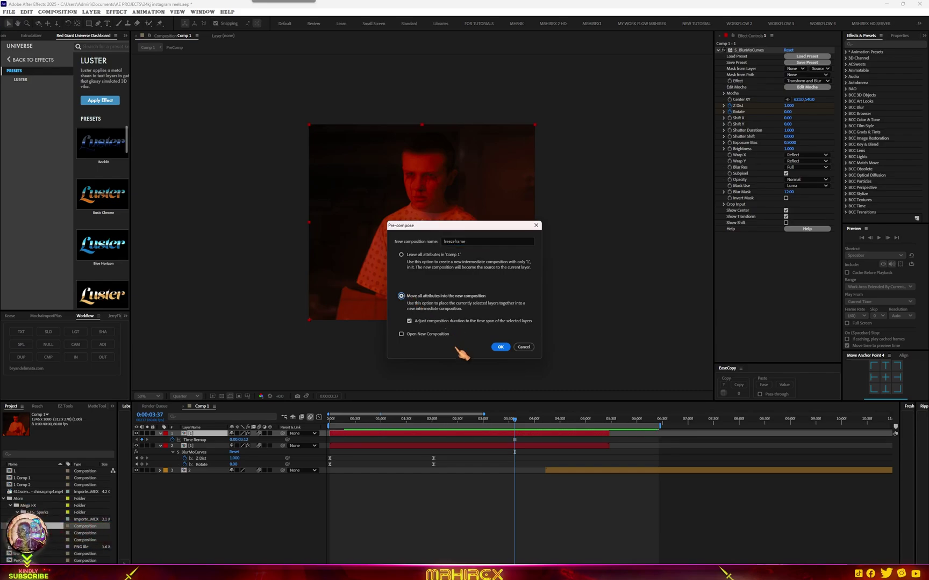
pyautogui.click(498, 347)
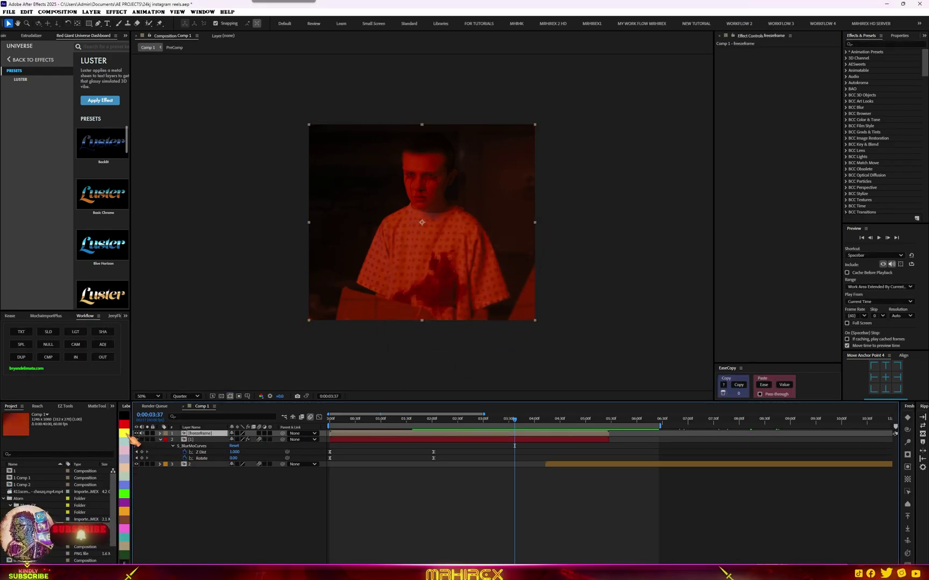
# Step: Give the pre-composed layer a green label and shift it along the timeline to start at about 0:00:03:38
pyautogui.click(129, 434)
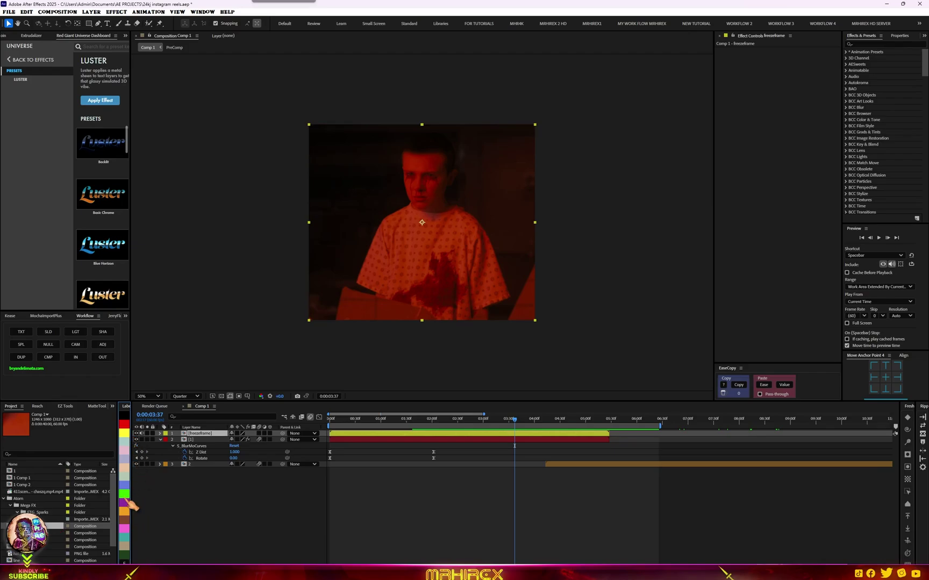
pyautogui.click(124, 493)
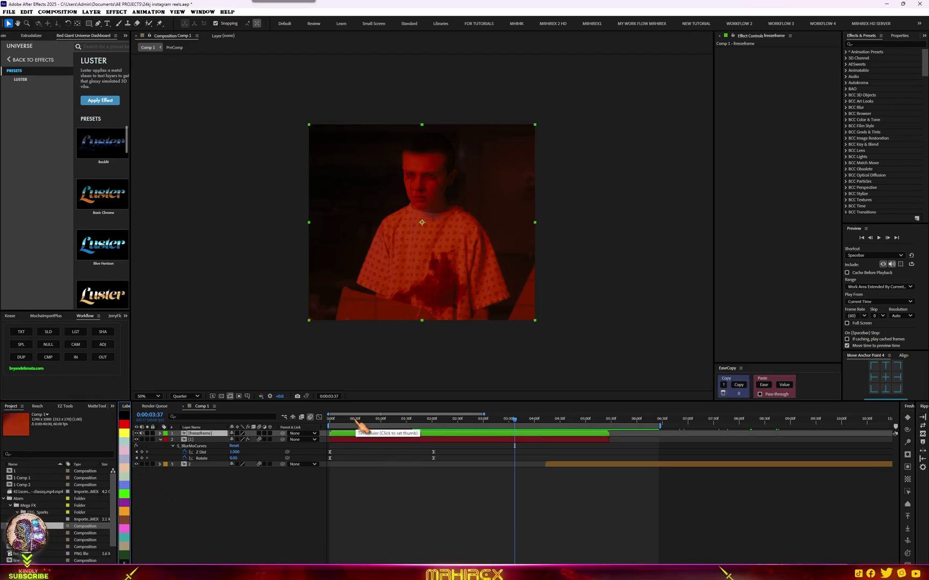
pyautogui.moveTo(355, 420); pyautogui.dragTo(452, 438)
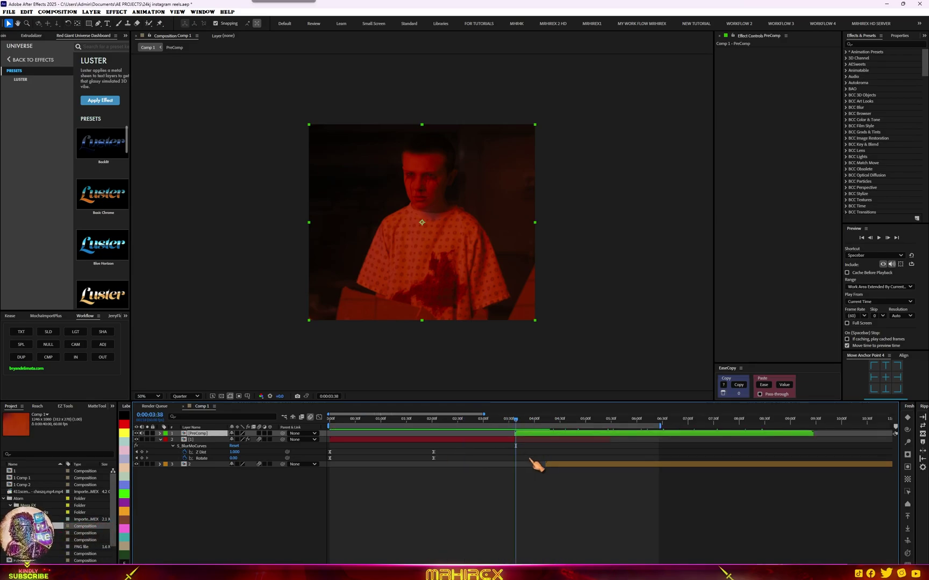
# Step: Name the green layer "freeze frame" and make it a 3D layer, with the current time at 0:00:03:37
pyautogui.scroll(3, 532, 461)
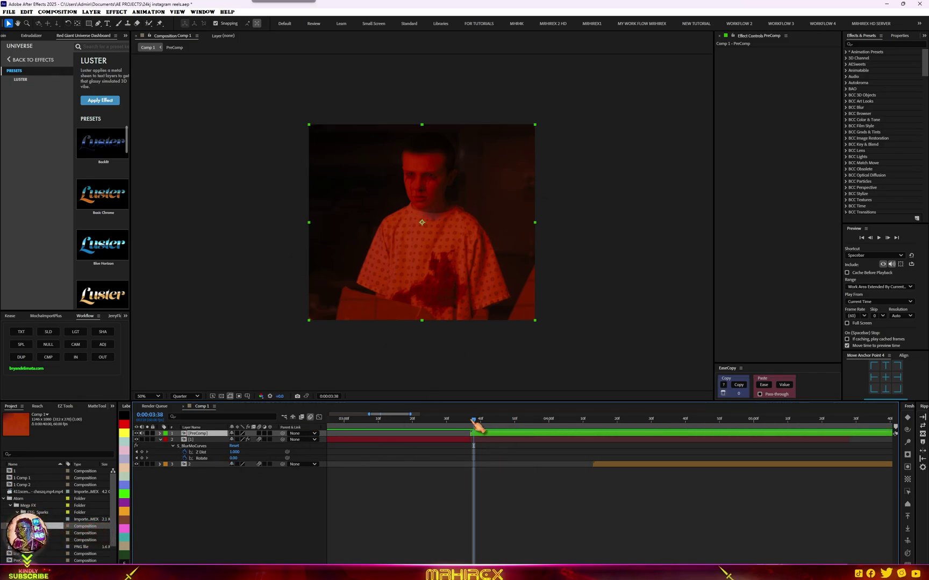
pyautogui.moveTo(474, 422); pyautogui.dragTo(507, 421)
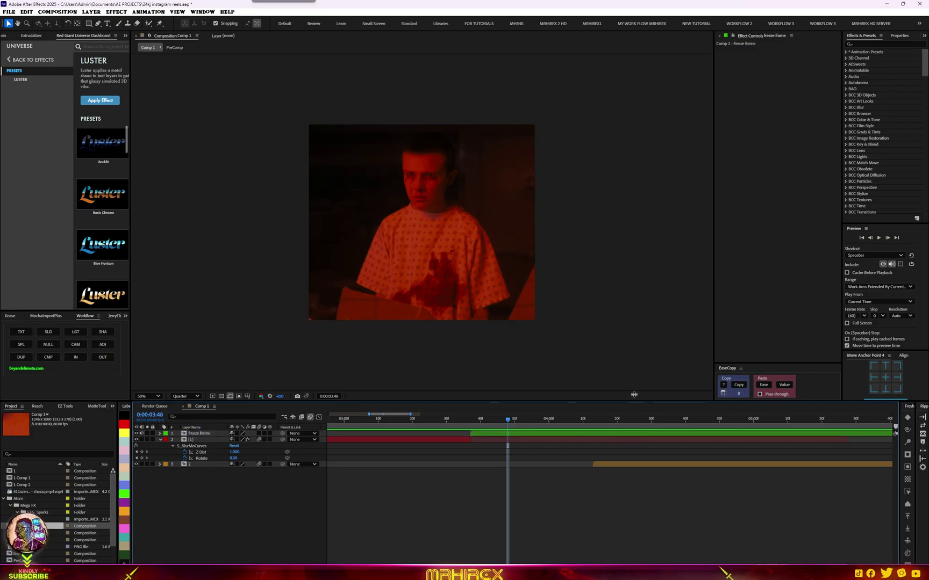
pyautogui.click(493, 434)
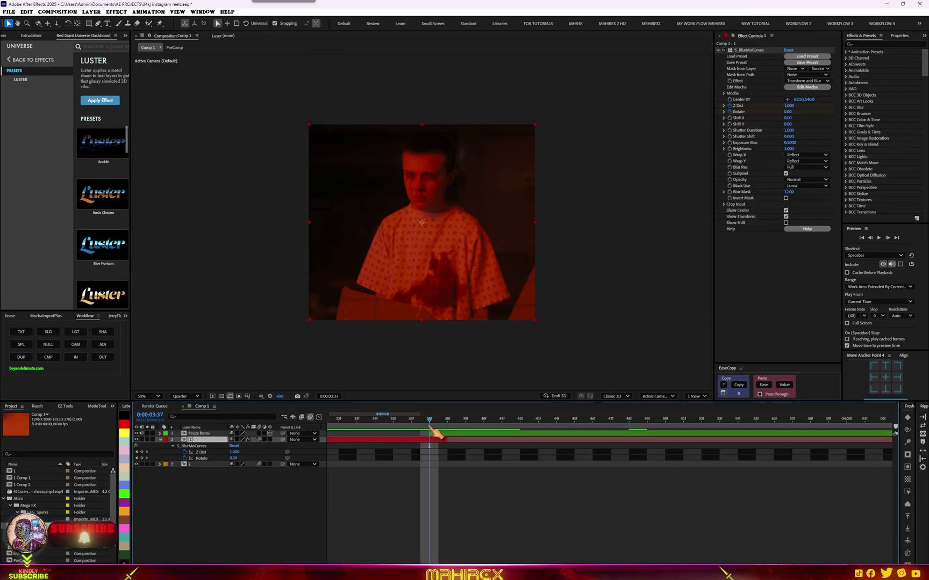
pyautogui.click(438, 439)
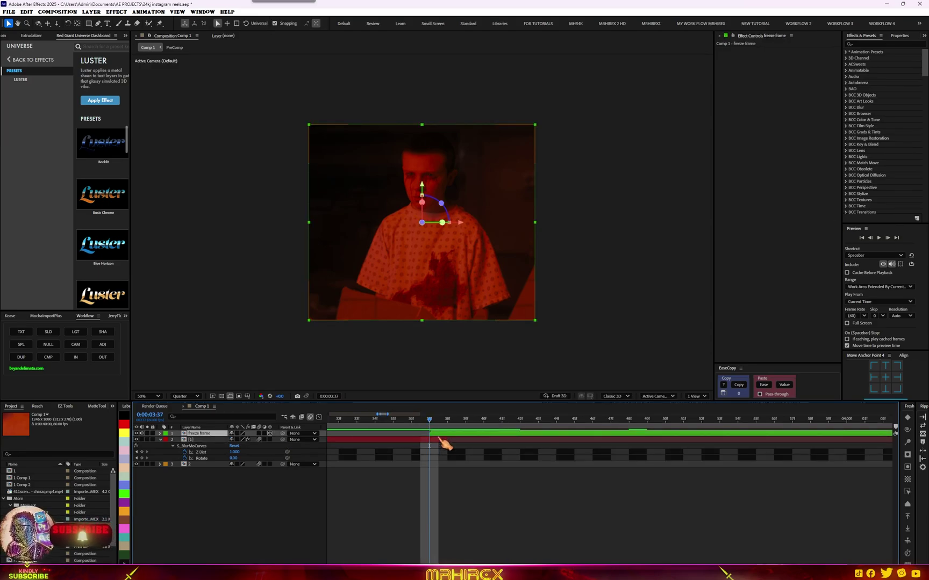
# Step: Enable keyframing for Position, X Rotation and Scale on the freeze frame layer at 0:00:03:37, and show all its keyframed properties
pyautogui.press('p')
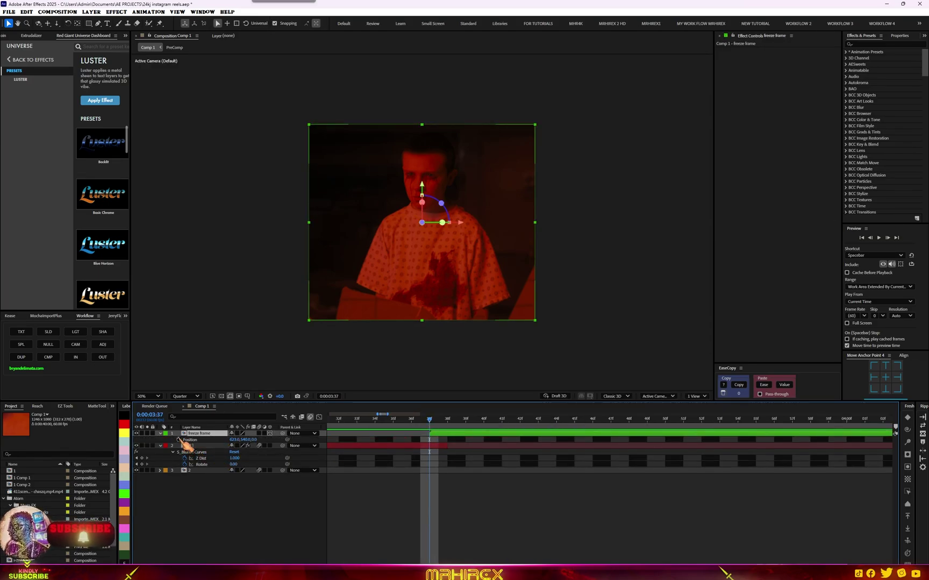
pyautogui.press('r')
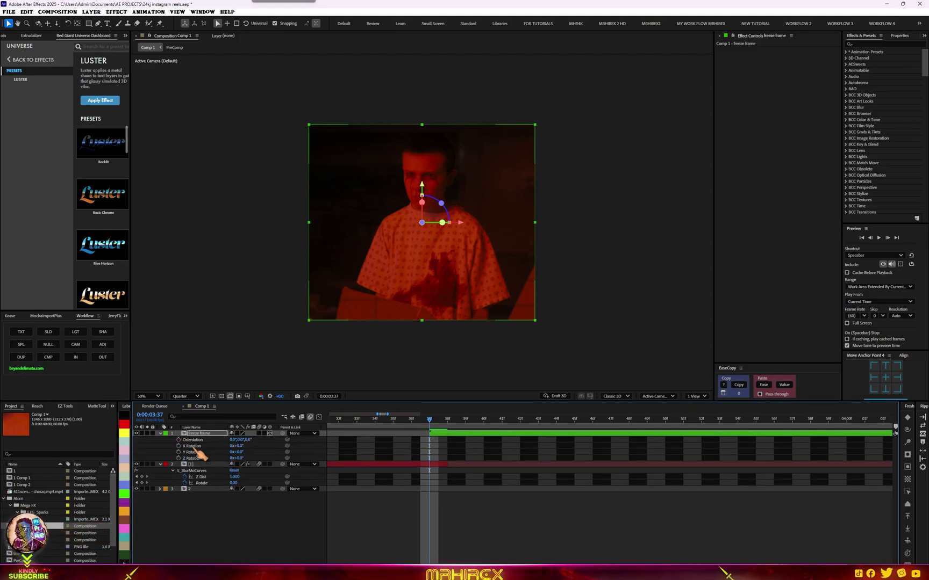
pyautogui.press('F2')
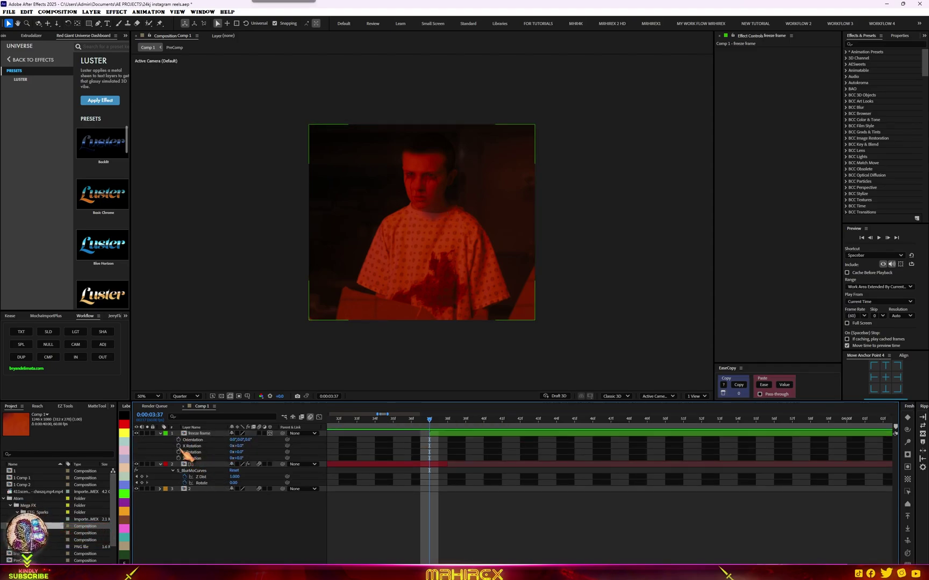
pyautogui.click(179, 446)
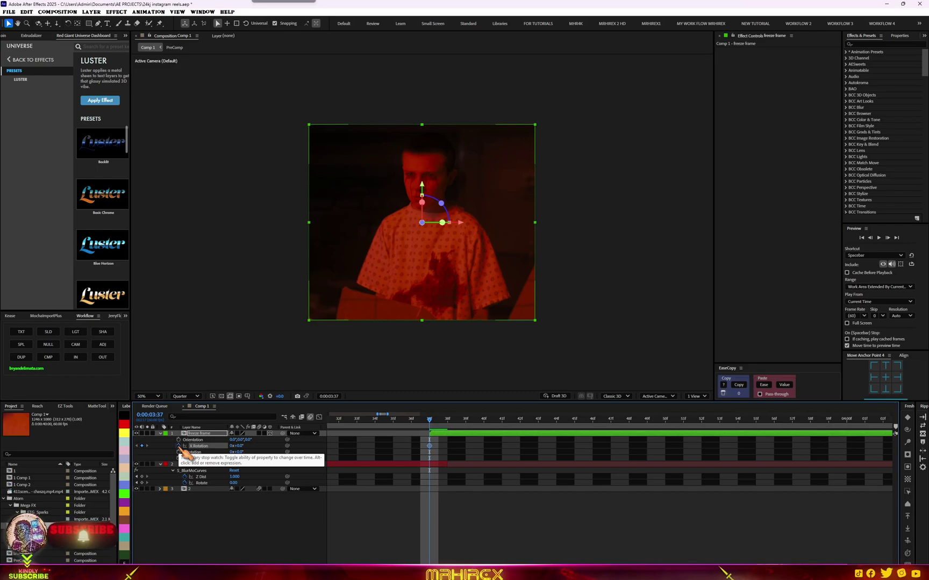
pyautogui.press('s')
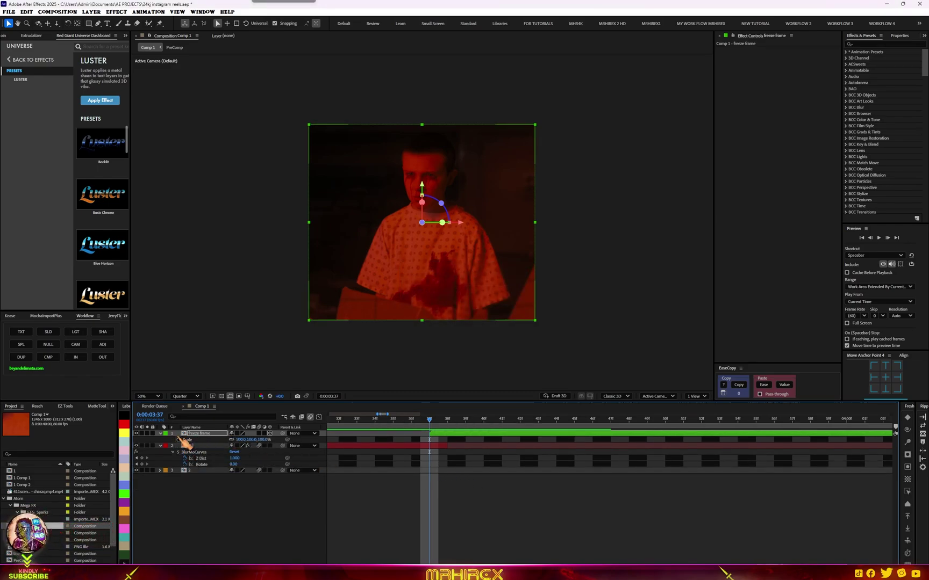
pyautogui.click(178, 440)
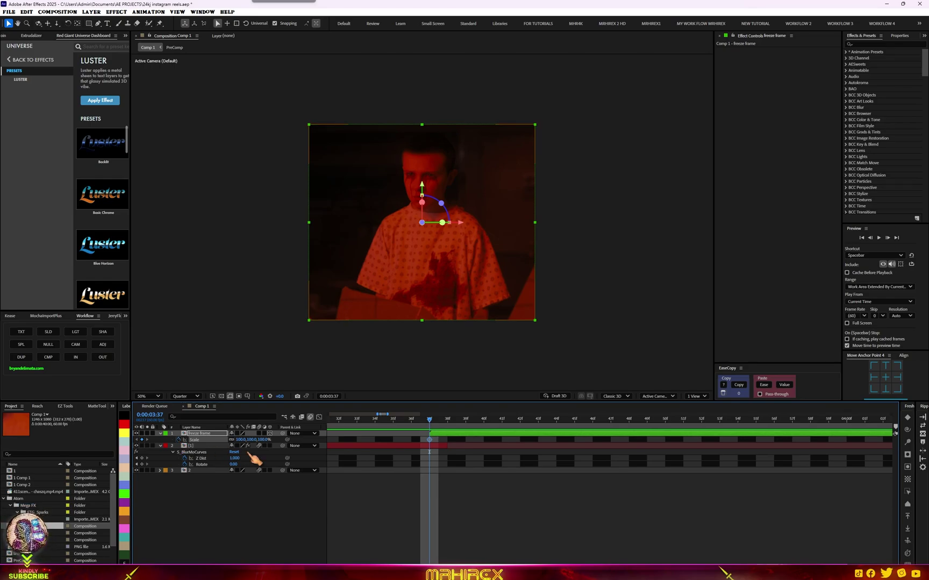
pyautogui.press('u')
# Step: Move the Position, Scale and X Rotation keyframes to 0:00:04:16 and add matching starting keyframes at 0:00:03:37
pyautogui.moveTo(439, 438); pyautogui.dragTo(796, 461)
pyautogui.scroll(-5, 619, 460)
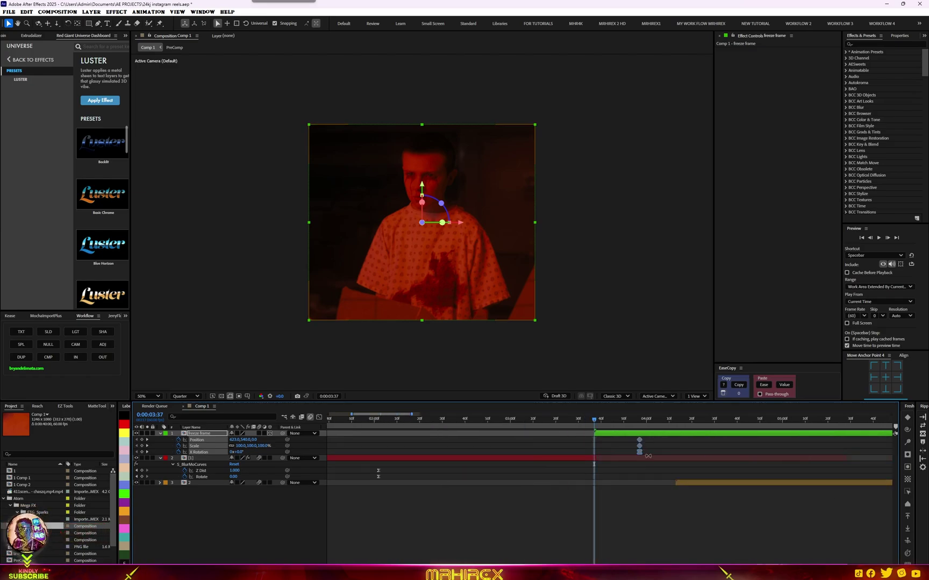
pyautogui.moveTo(640, 452); pyautogui.dragTo(683, 453)
pyautogui.click(143, 440)
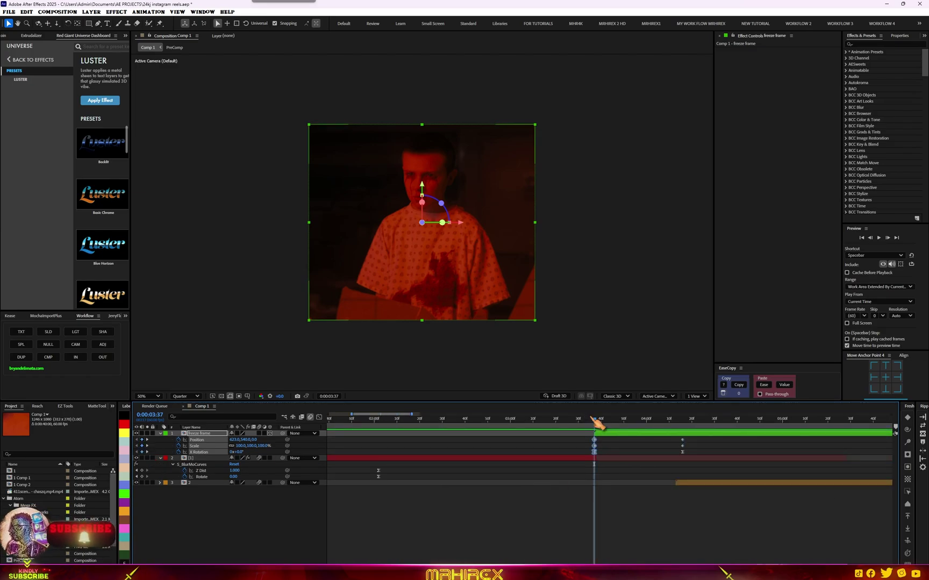
# Step: At 0:00:04:16, reduce the freeze frame layer's Scale to 20% and hide the bottom clip layer
pyautogui.moveTo(599, 428); pyautogui.dragTo(682, 425)
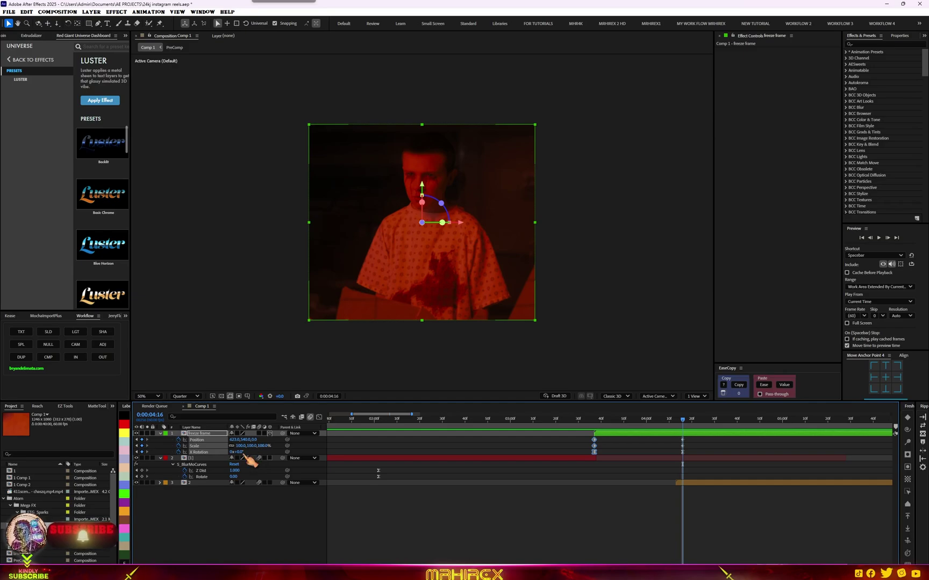
pyautogui.click(300, 449)
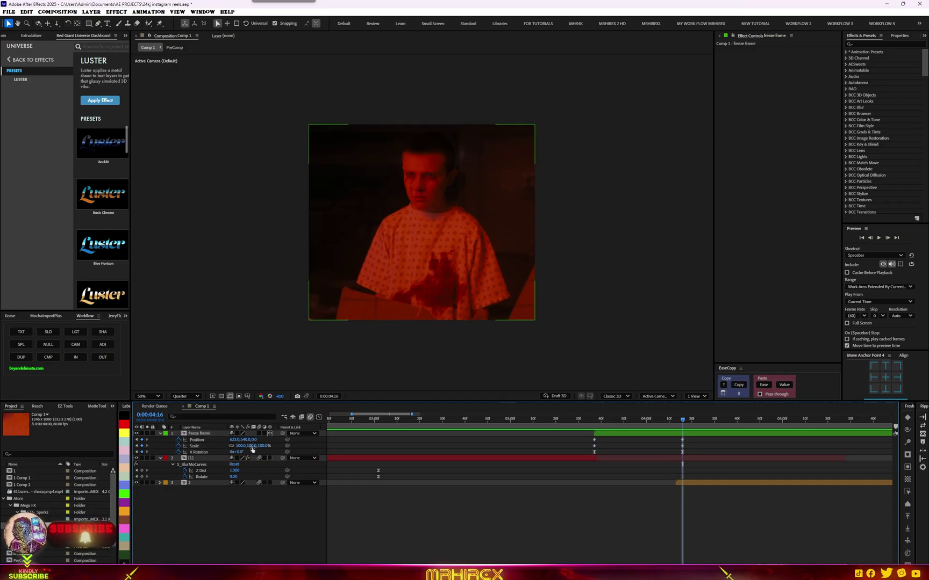
pyautogui.moveTo(242, 449); pyautogui.dragTo(206, 446)
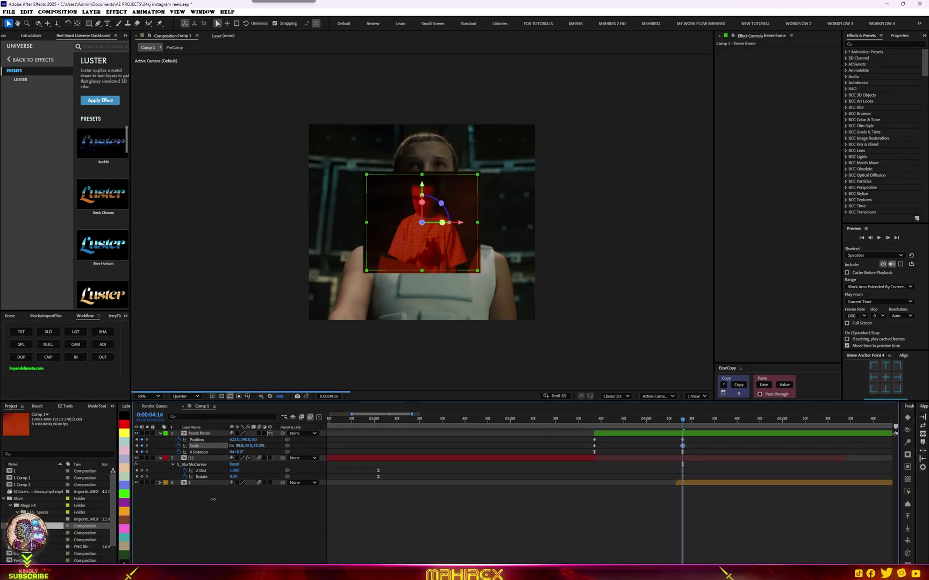
pyautogui.click(137, 482)
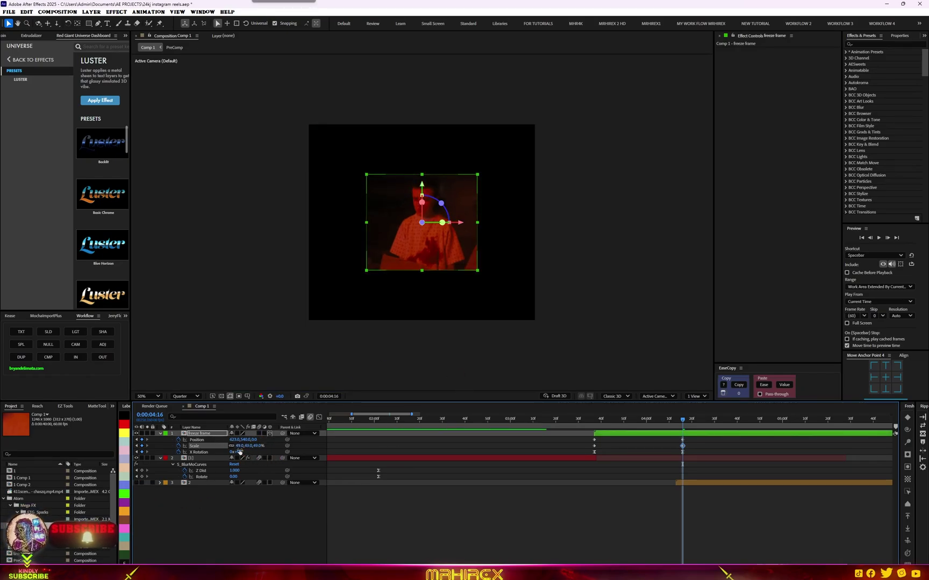
pyautogui.moveTo(241, 446); pyautogui.dragTo(232, 446)
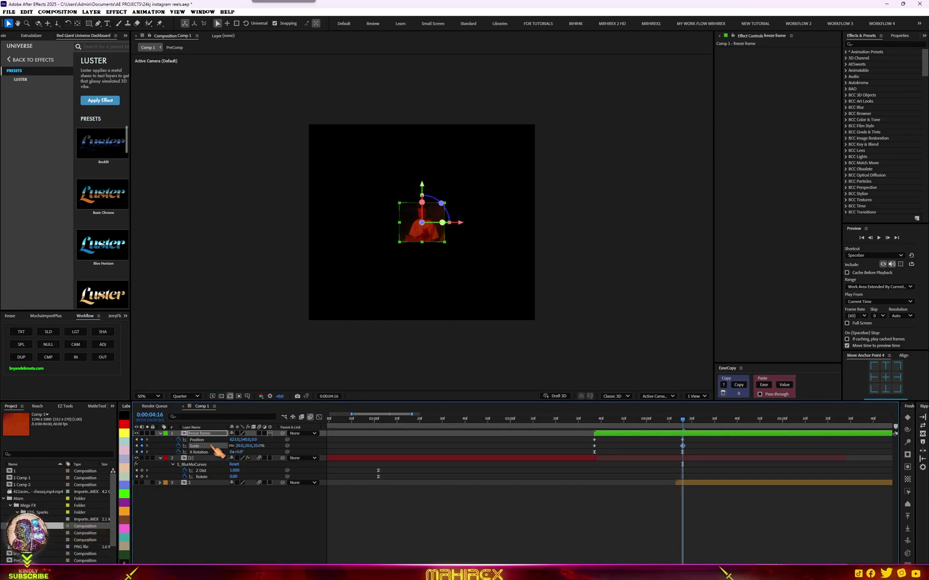
# Step: Place the freeze frame layer in the composition's upper-right corner at about 1144, 132 and reduce its Scale to 10% at 0:00:04:16
pyautogui.moveTo(453, 222); pyautogui.dragTo(512, 191)
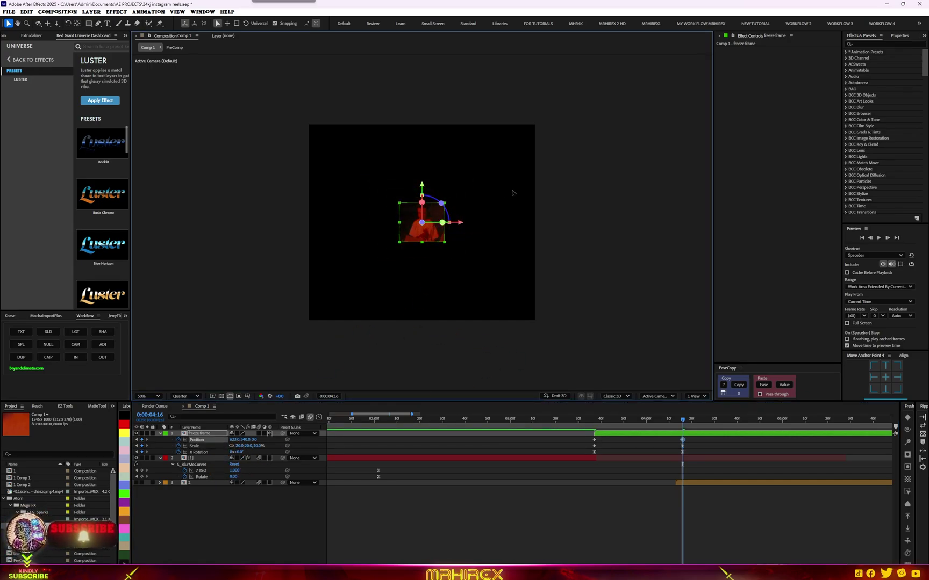
pyautogui.moveTo(425, 241); pyautogui.dragTo(508, 169)
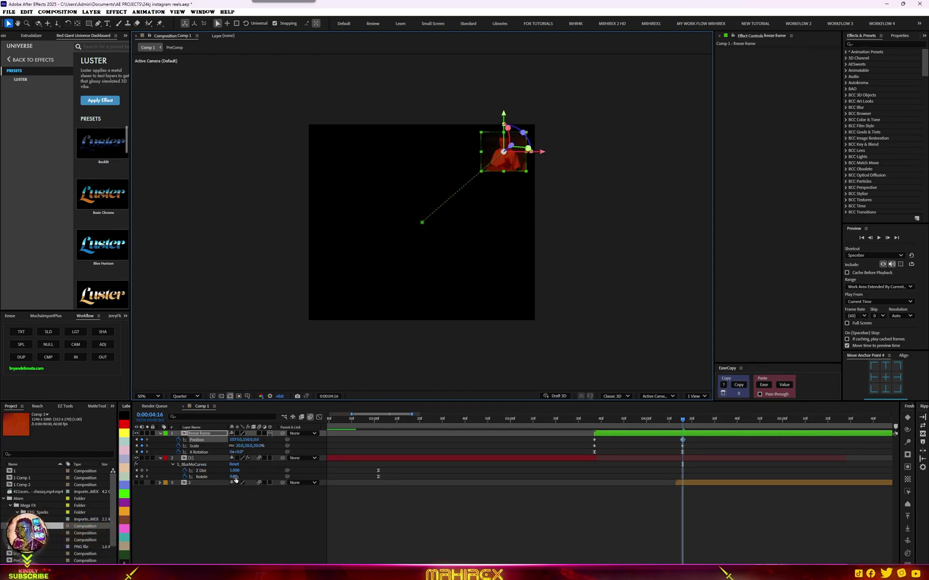
pyautogui.moveTo(240, 447); pyautogui.dragTo(232, 446)
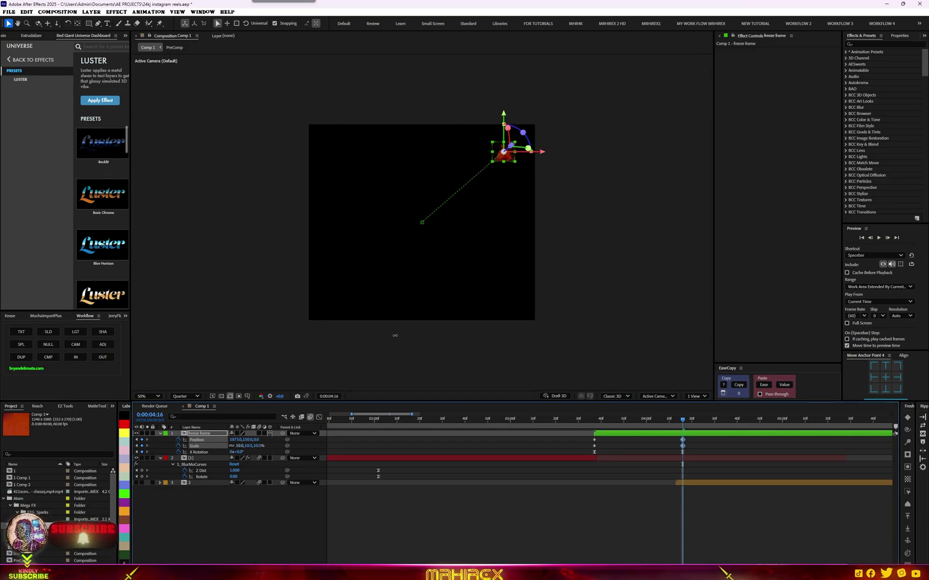
pyautogui.press('.')
pyautogui.press('h')
pyautogui.moveTo(517, 183); pyautogui.dragTo(419, 361)
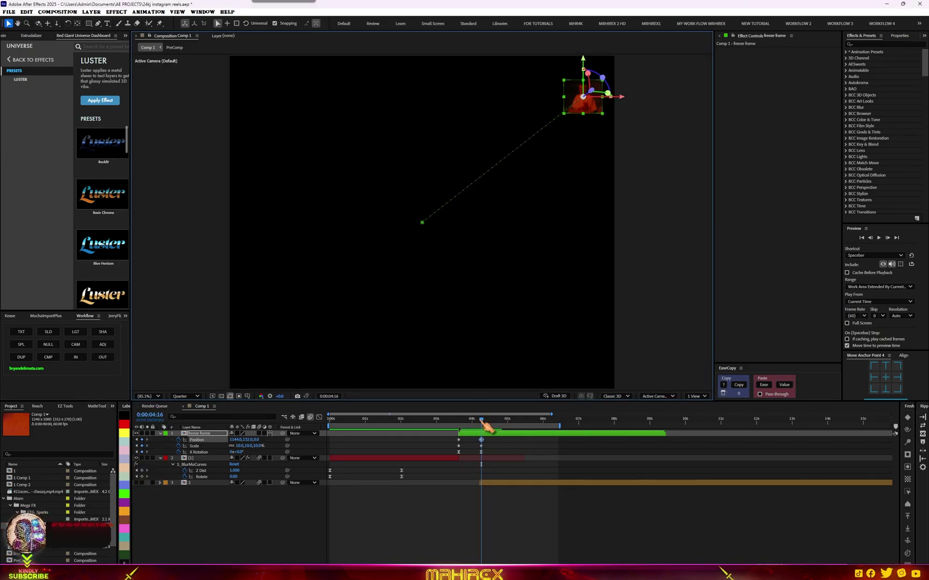
# Step: Preview the animation from the beginning, go to 0:00:03:54 in the shrinking move, and save the project
pyautogui.press('Home')
pyautogui.press('space')
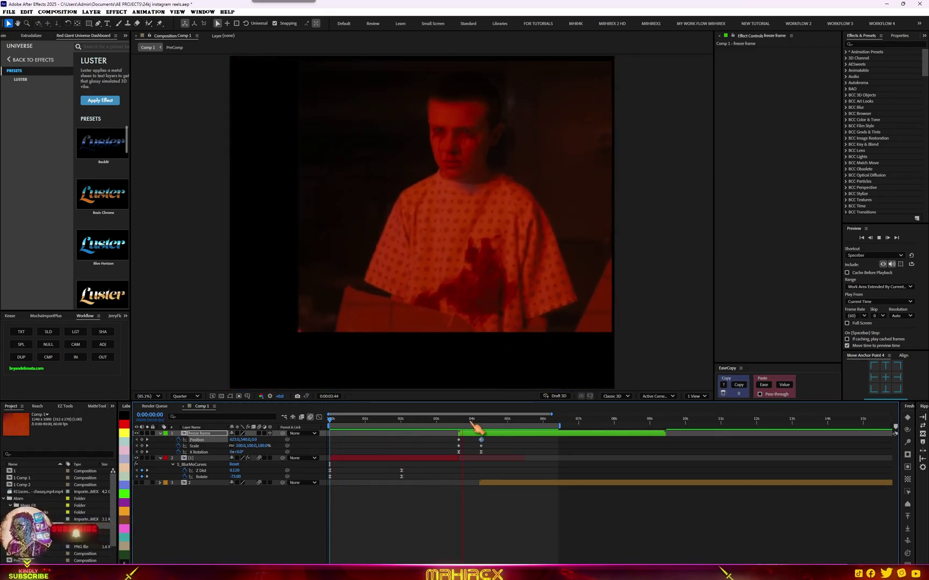
pyautogui.press('space')
pyautogui.moveTo(469, 420); pyautogui.dragTo(468, 420)
pyautogui.hotkey('ctrl', 's')
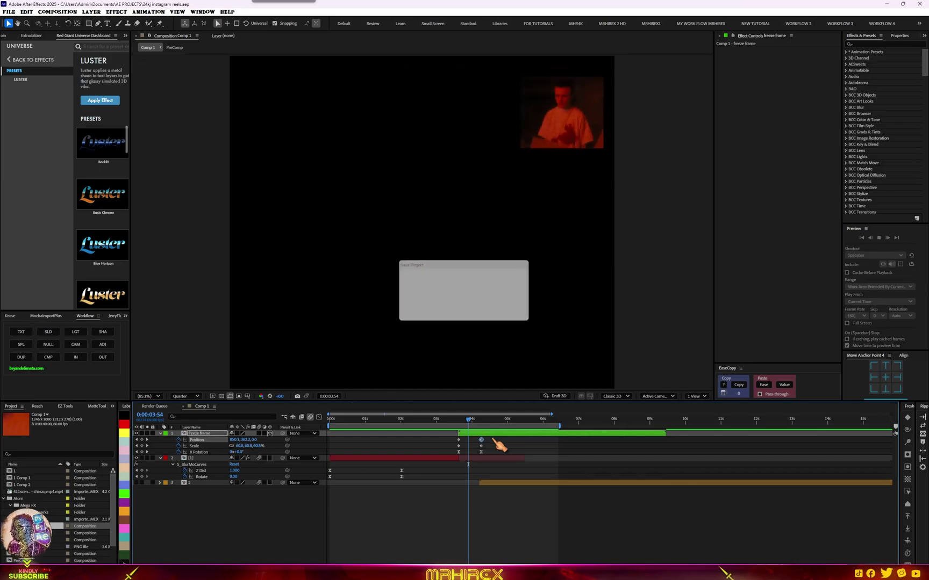
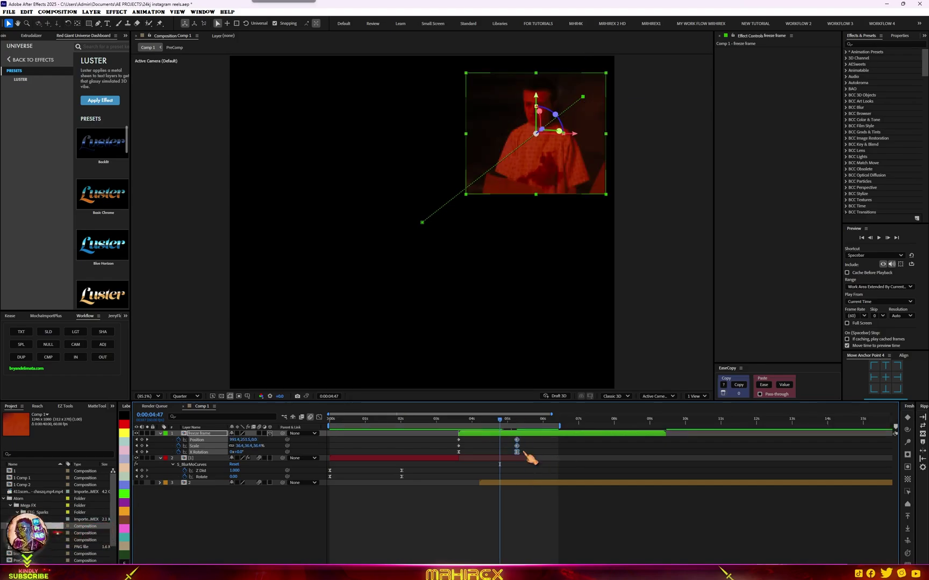
# Step: Move the freeze frame layer's ending Position and Scale keyframes earlier, and place its X Rotation keyframes closer together around 0:00:03:52
pyautogui.moveTo(524, 452); pyautogui.dragTo(453, 455)
pyautogui.click(539, 452)
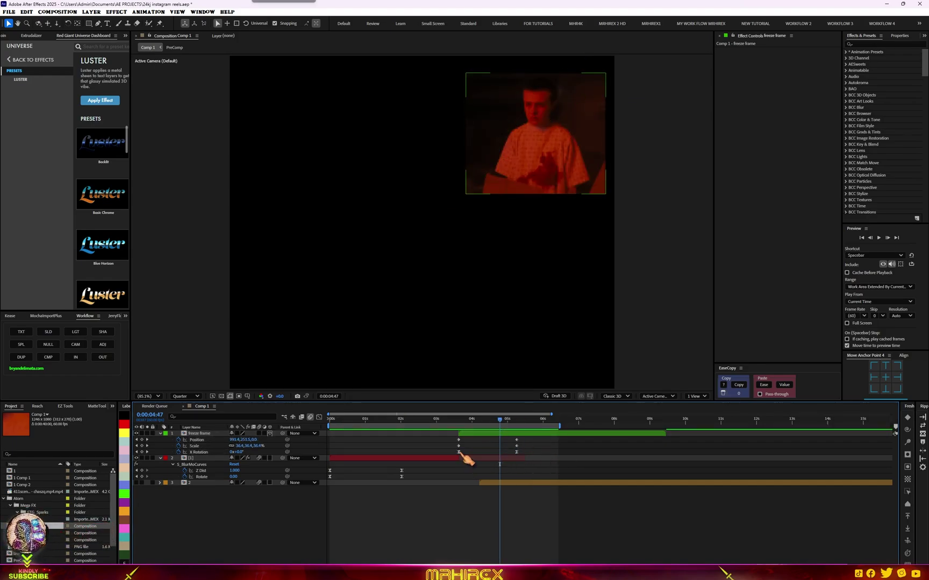
pyautogui.click(200, 452)
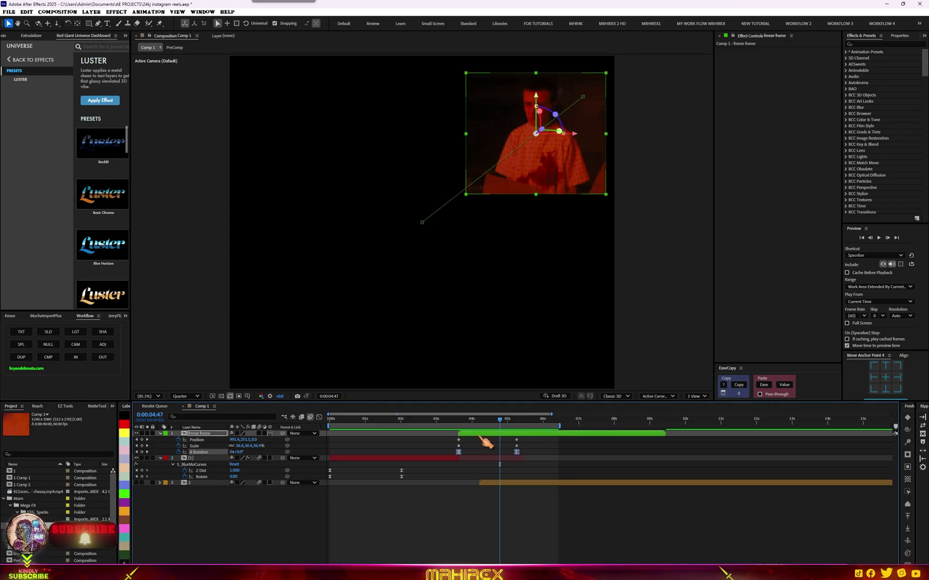
pyautogui.click(468, 420)
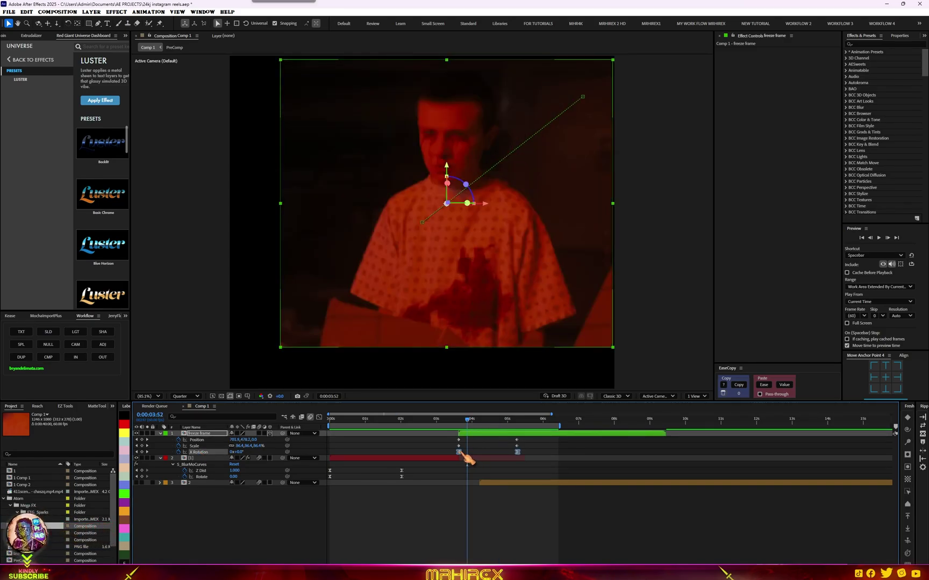
pyautogui.moveTo(462, 454)
pyautogui.mouseDown()
pyautogui.moveTo(512, 452)
pyautogui.moveTo(456, 455)
pyautogui.mouseUp()
pyautogui.hotkey('ctrl', 'z')
pyautogui.click(533, 448)
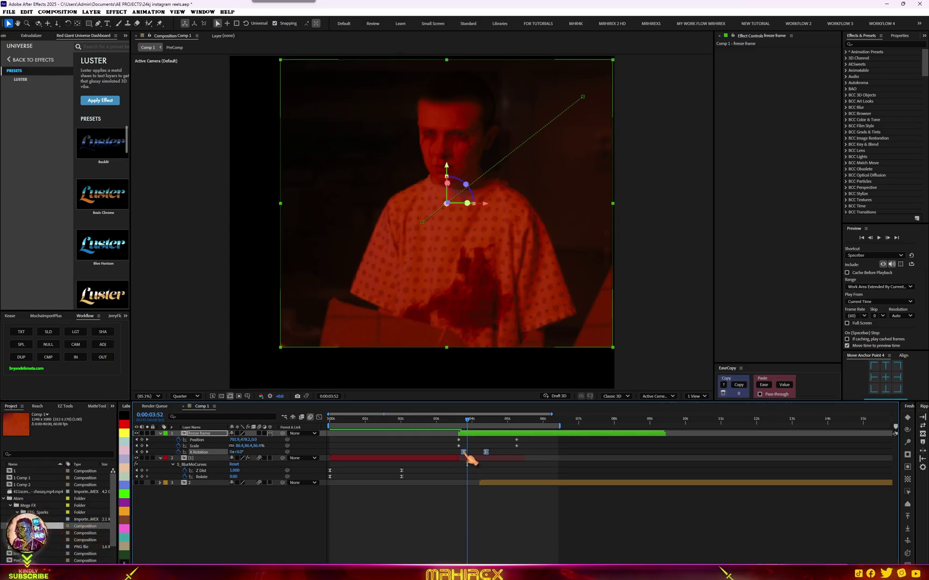
# Step: Shift both X Rotation keyframes slightly earlier and move the ending X Rotation keyframe to 0:00:04:00
pyautogui.moveTo(469, 425); pyautogui.dragTo(485, 428)
pyautogui.scroll(5, 459, 453)
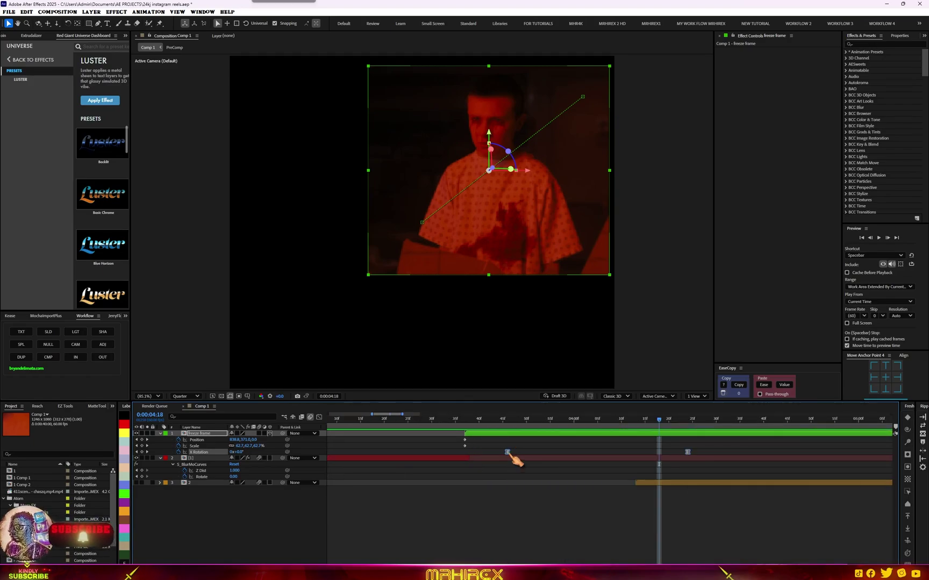
pyautogui.moveTo(509, 455); pyautogui.dragTo(486, 454)
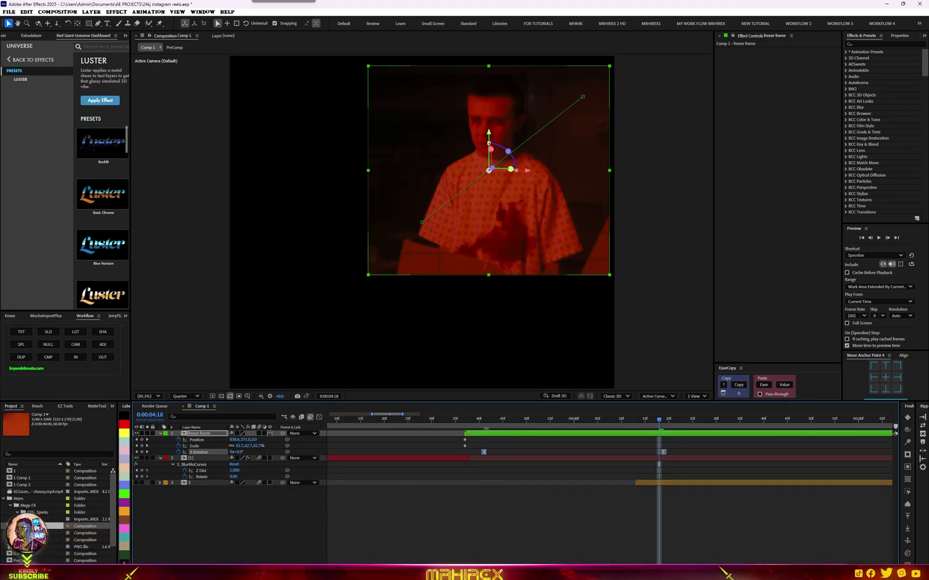
pyautogui.moveTo(462, 420); pyautogui.dragTo(568, 430)
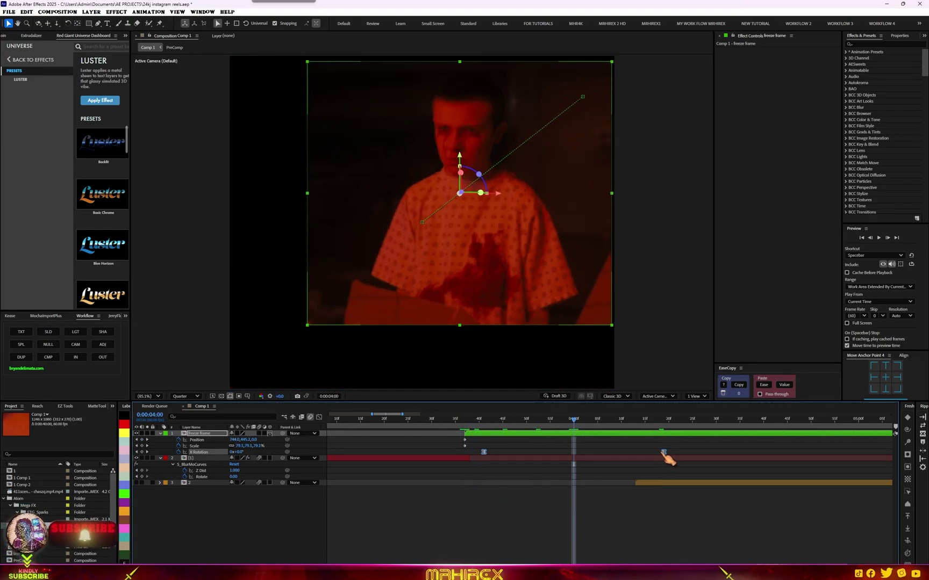
pyautogui.moveTo(664, 454); pyautogui.dragTo(579, 463)
pyautogui.click(656, 447)
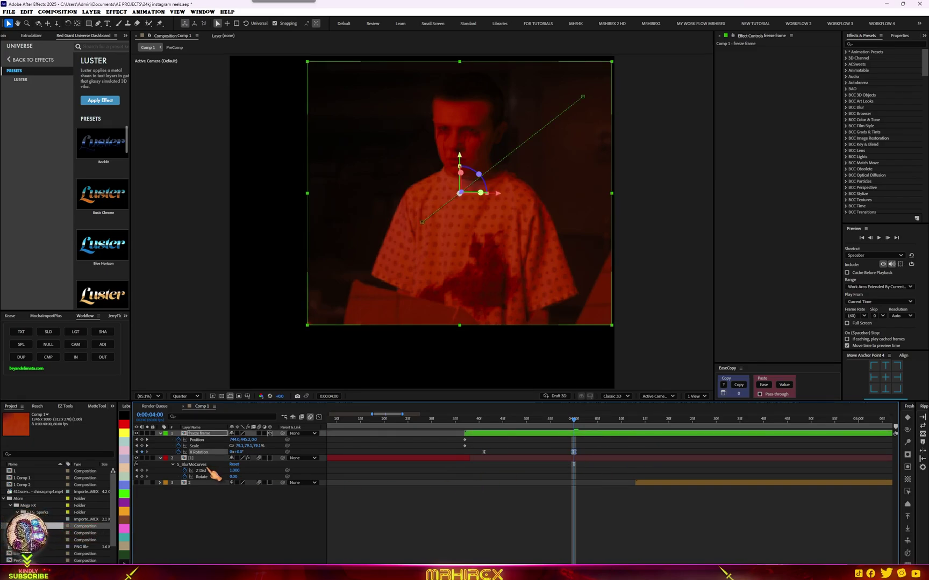
# Step: Set the freeze frame's X Rotation to about -180° at 0:00:04:00 and preview the flip from 0:00:03:14
pyautogui.moveTo(236, 455); pyautogui.dragTo(203, 460)
pyautogui.moveTo(484, 452); pyautogui.dragTo(481, 452)
pyautogui.moveTo(238, 452); pyautogui.dragTo(234, 452)
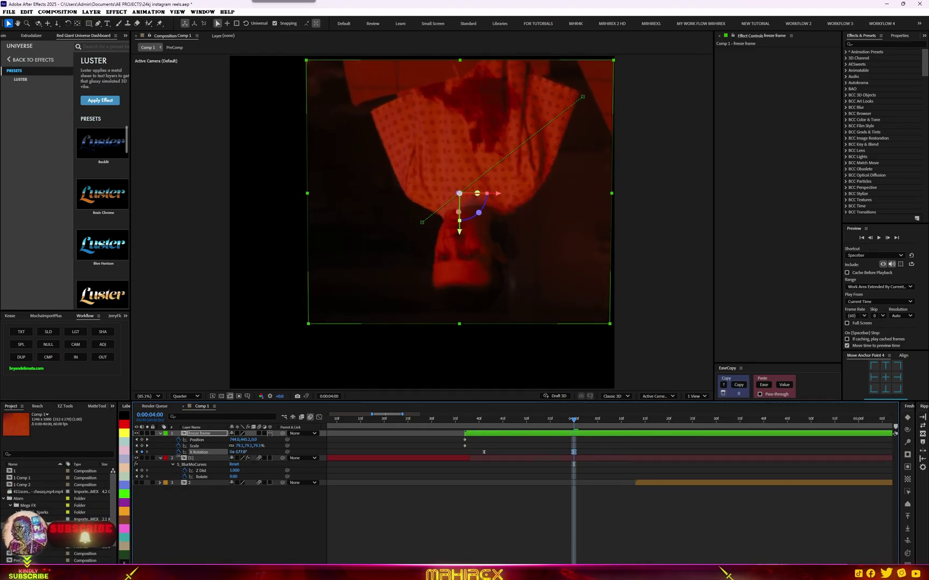
pyautogui.scroll(-3, 468, 494)
pyautogui.click(447, 420)
pyautogui.press('space')
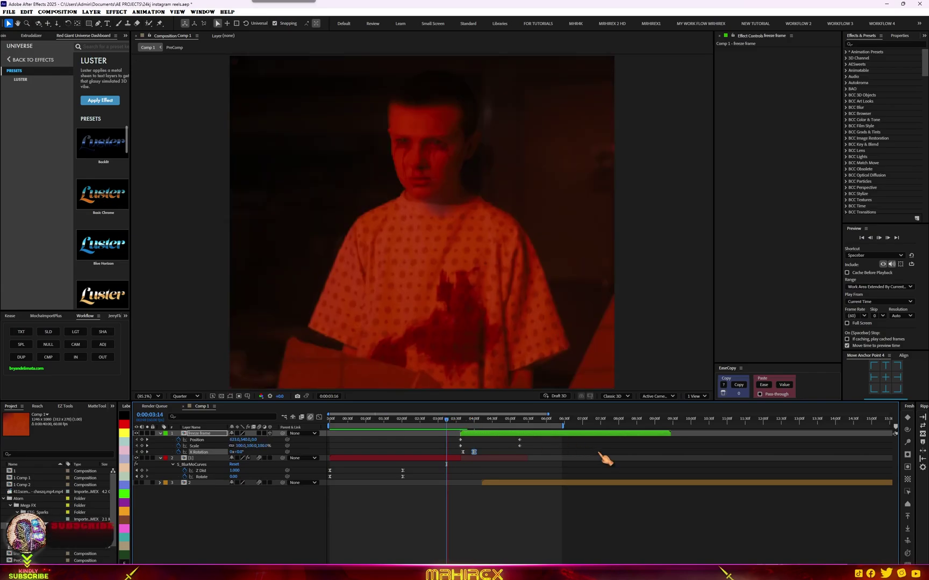
pyautogui.press('space')
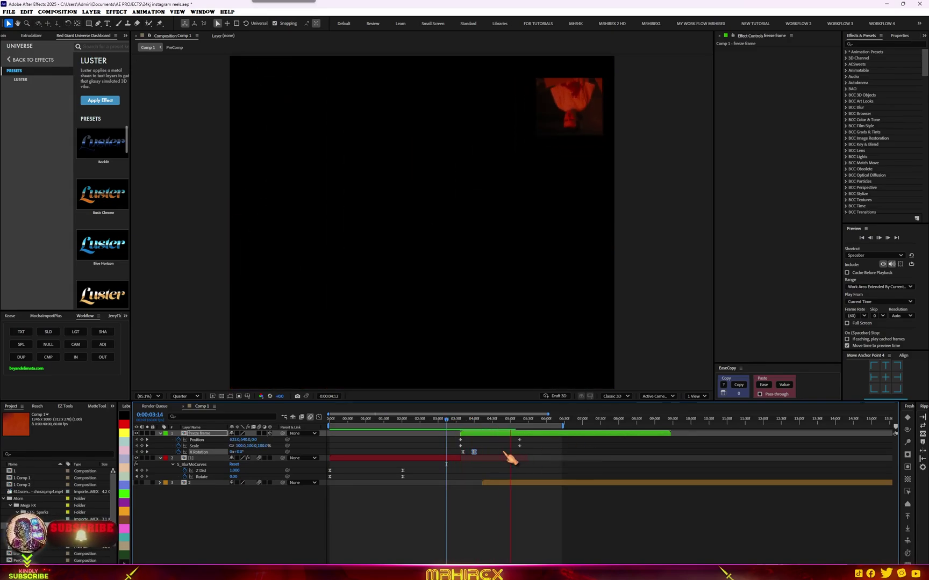
# Step: Delay the X Rotation keyframes so the flip ends at about 0:00:04:27, and preview it from 0:00:03:22
pyautogui.click(471, 424)
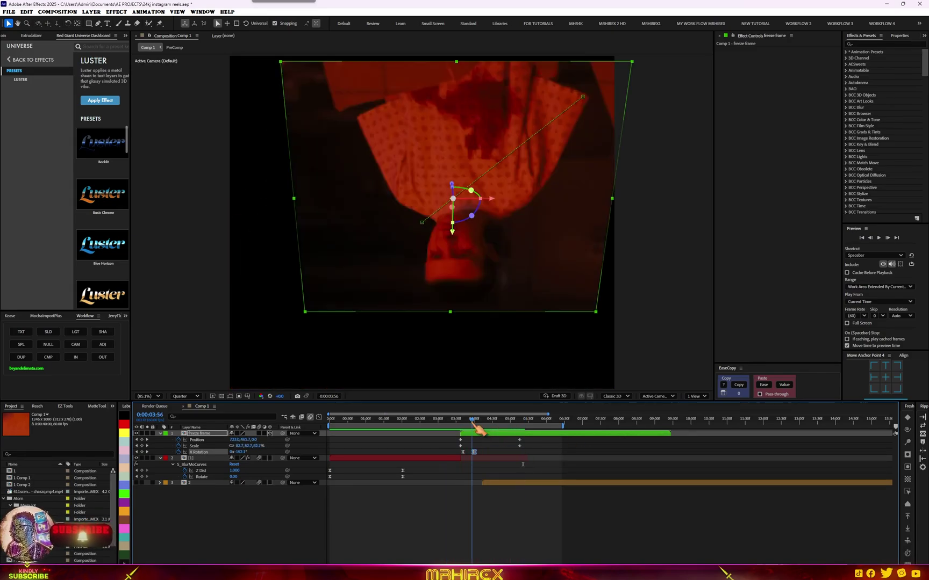
pyautogui.moveTo(480, 456); pyautogui.dragTo(498, 455)
pyautogui.click(463, 452)
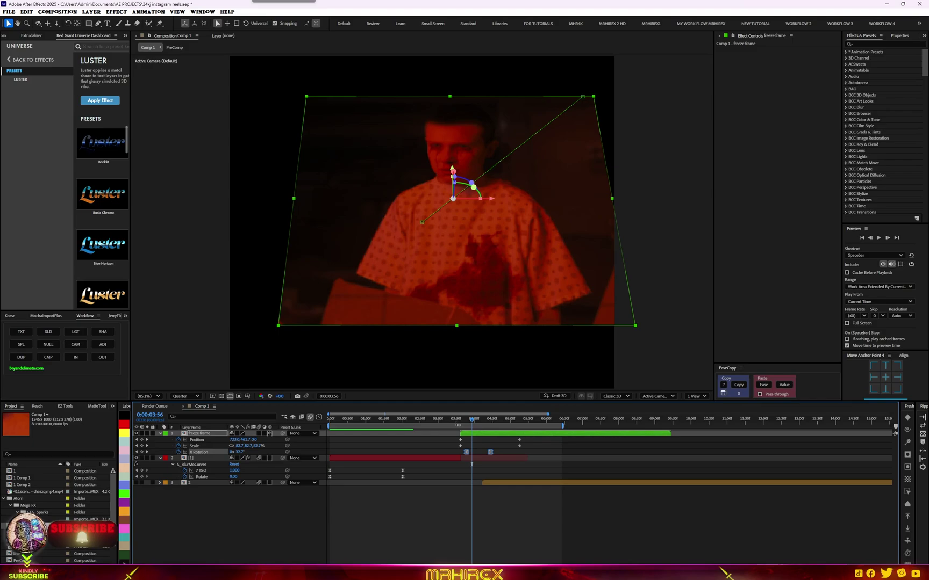
pyautogui.click(452, 420)
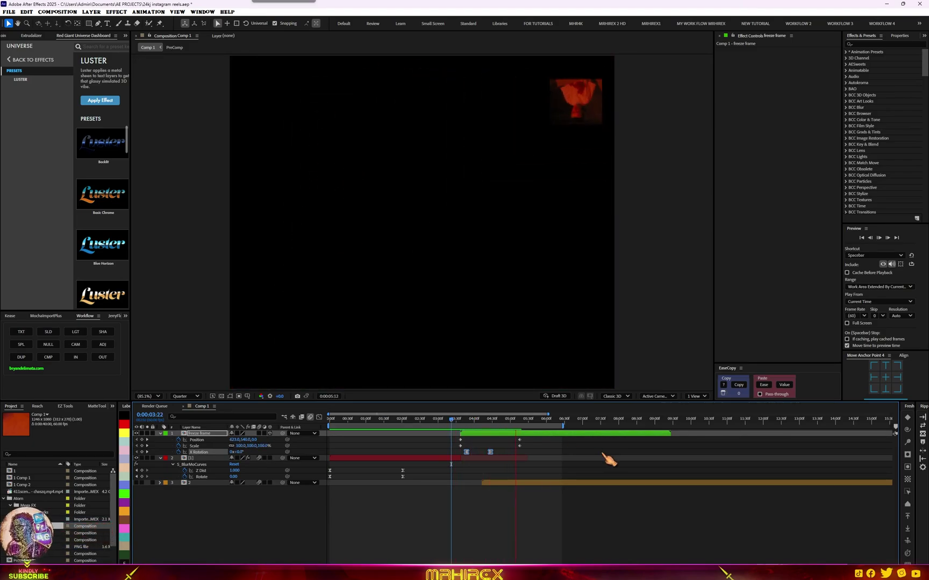
pyautogui.press('space')
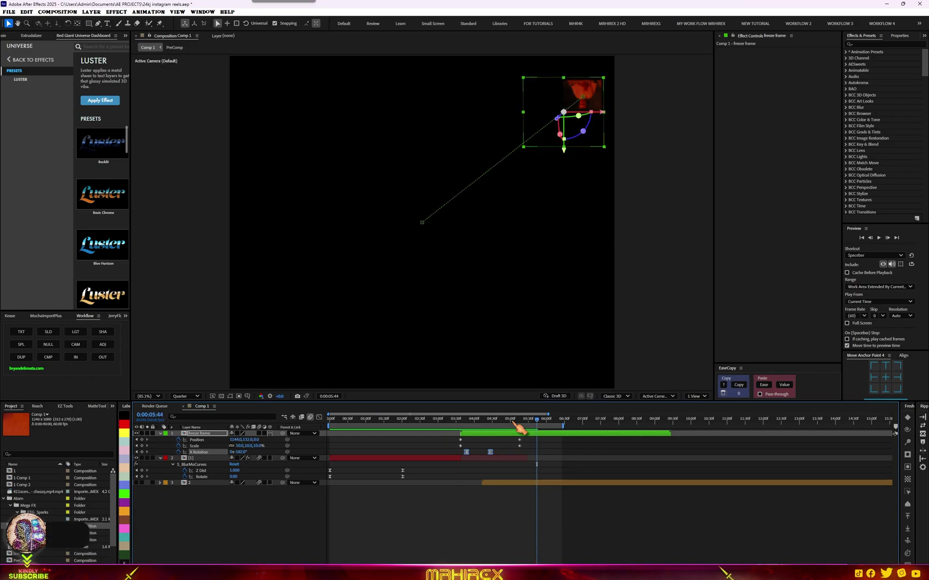
# Step: Delay the ending Position and Scale keyframes to about 0:00:05:25 and apply Easy Ease to both Position keyframes
pyautogui.click(512, 423)
pyautogui.moveTo(525, 439); pyautogui.dragTo(549, 446)
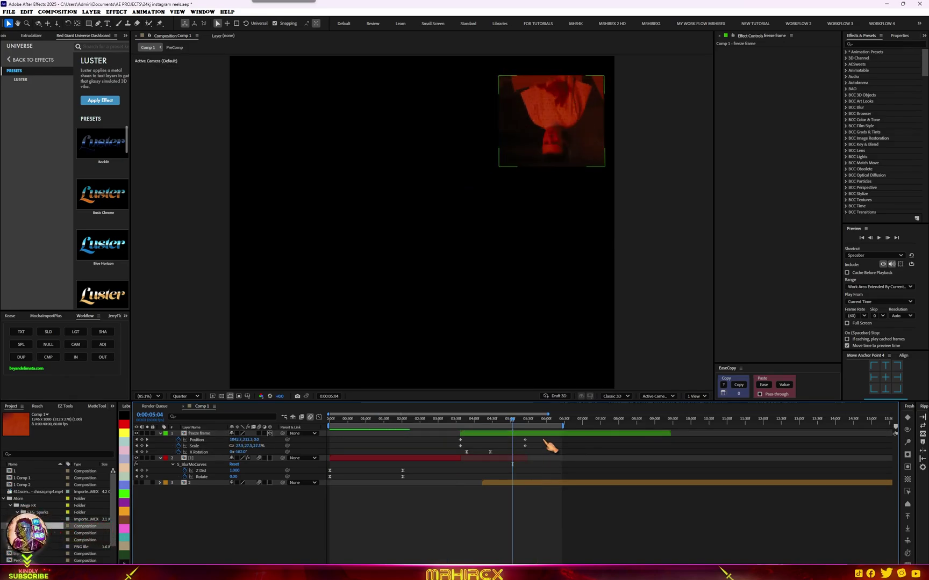
pyautogui.click(197, 440)
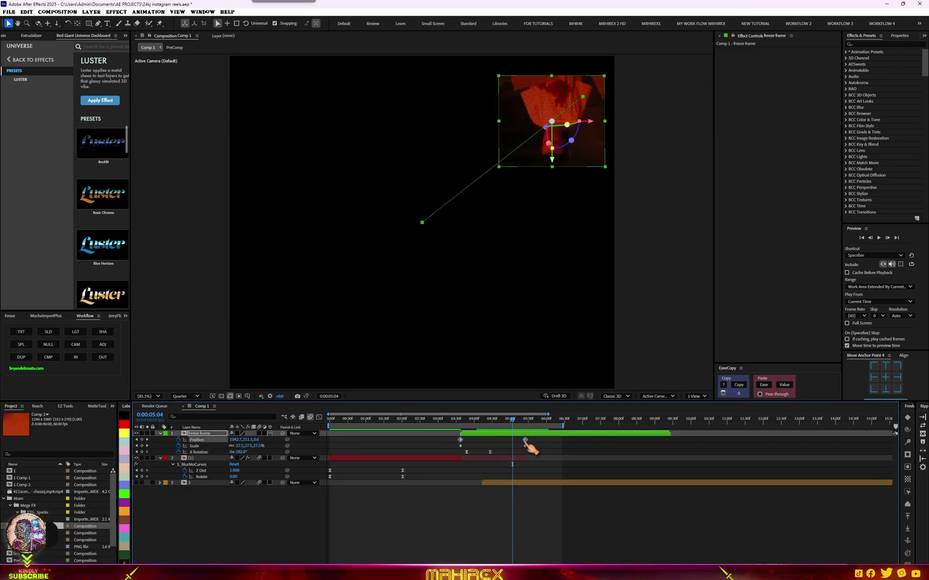
pyautogui.rightClick(525, 441)
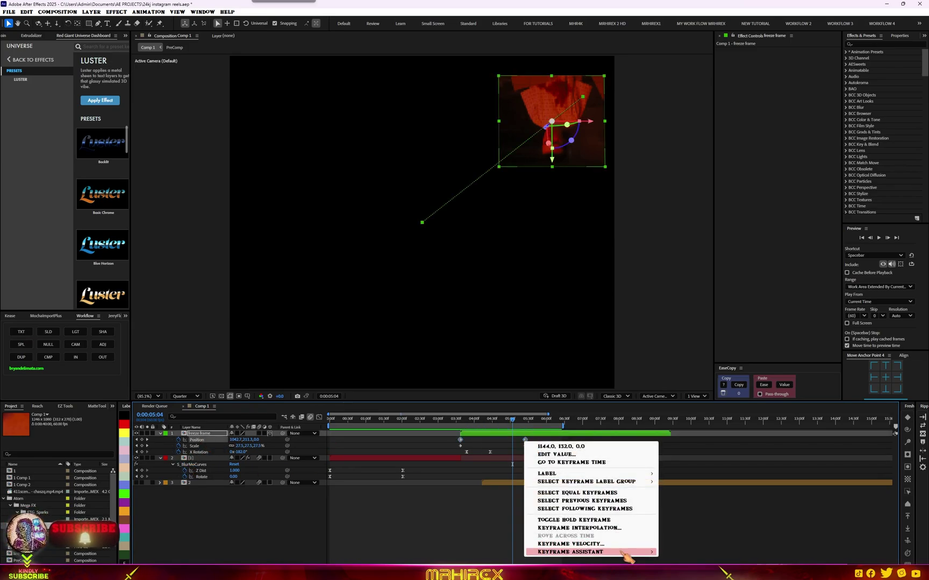
pyautogui.moveTo(640, 552)
pyautogui.click(752, 504)
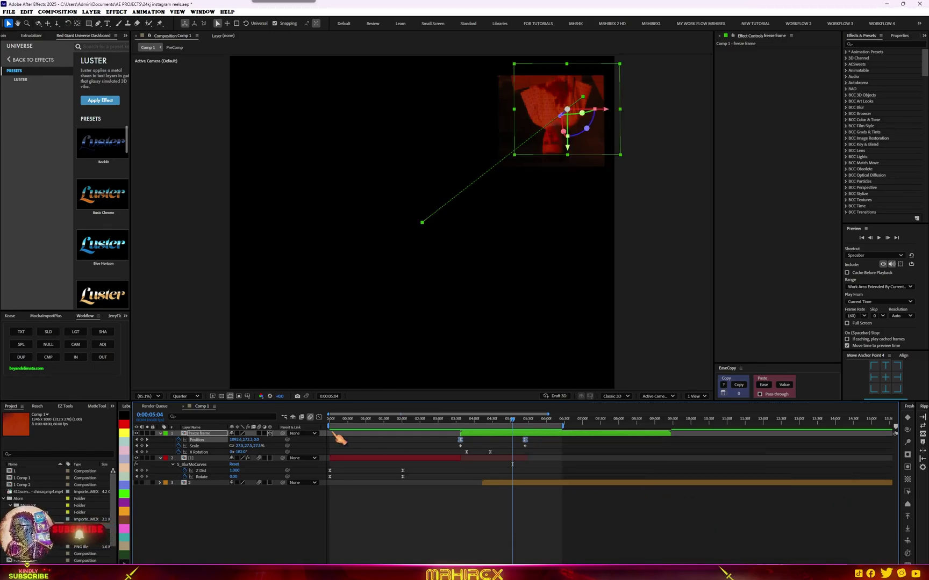
# Step: Reshape the Position speed graph into a sharp peak at the first keyframe with a long taper to the last
pyautogui.click(319, 417)
pyautogui.moveTo(585, 517); pyautogui.dragTo(457, 562)
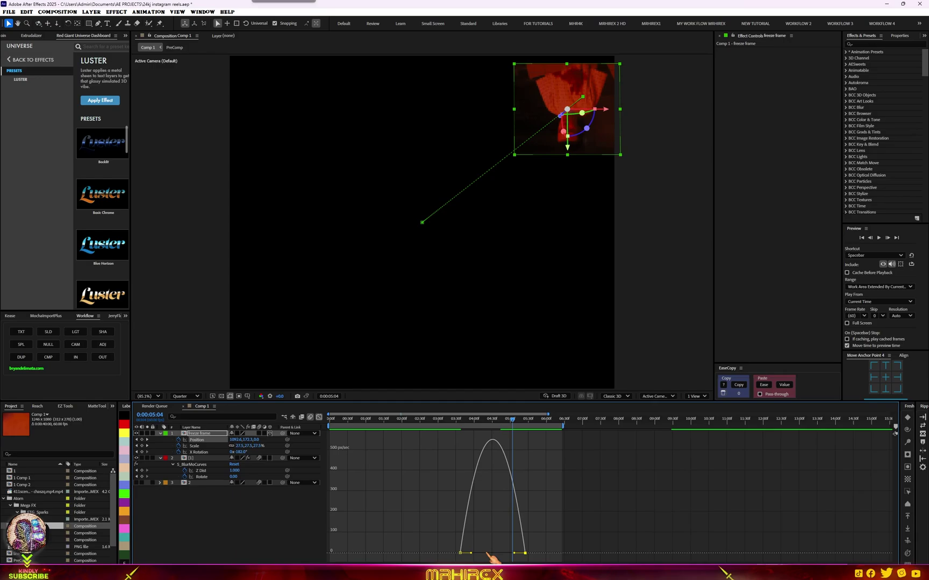
pyautogui.moveTo(514, 553); pyautogui.dragTo(461, 554)
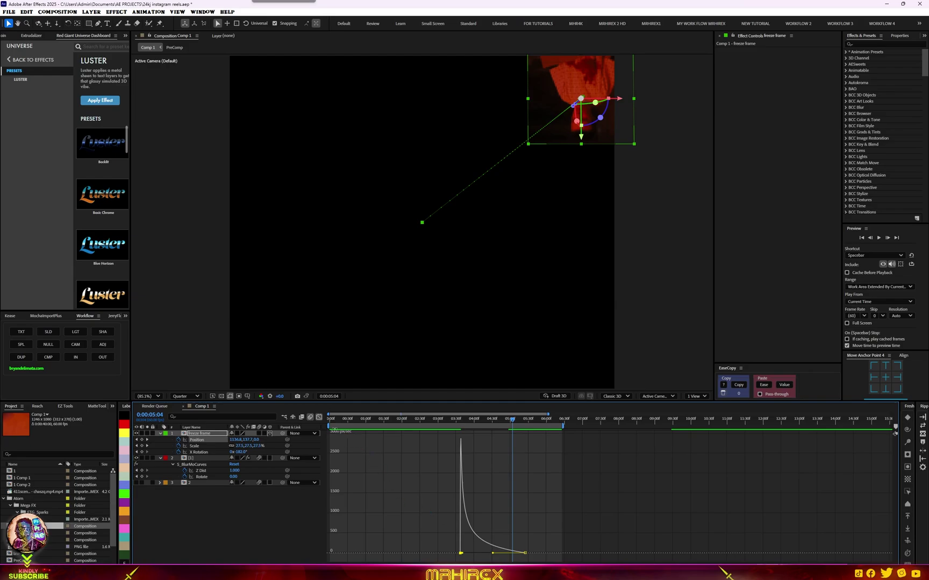
pyautogui.click(319, 418)
# Step: Copy the Position keyframes' ease onto both Scale keyframes with EaseCopy and preview the move from 0:00:02:25
pyautogui.moveTo(540, 443); pyautogui.dragTo(450, 440)
pyautogui.click(739, 386)
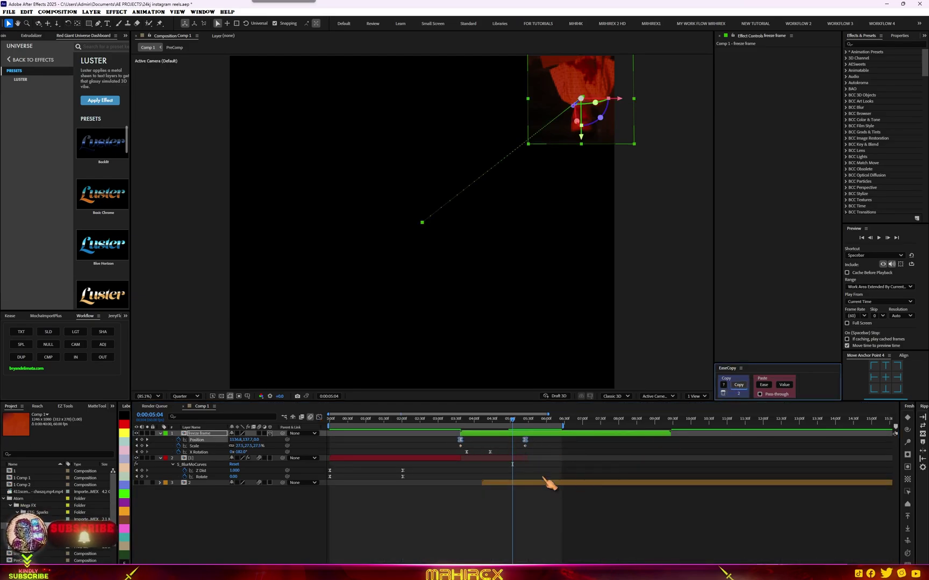
pyautogui.moveTo(534, 448); pyautogui.dragTo(462, 453)
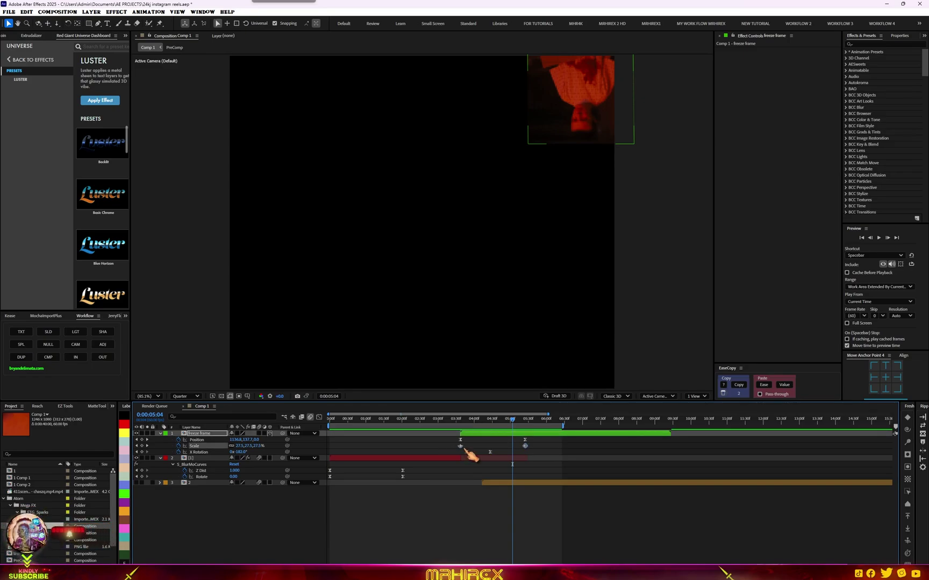
pyautogui.click(764, 386)
pyautogui.click(418, 421)
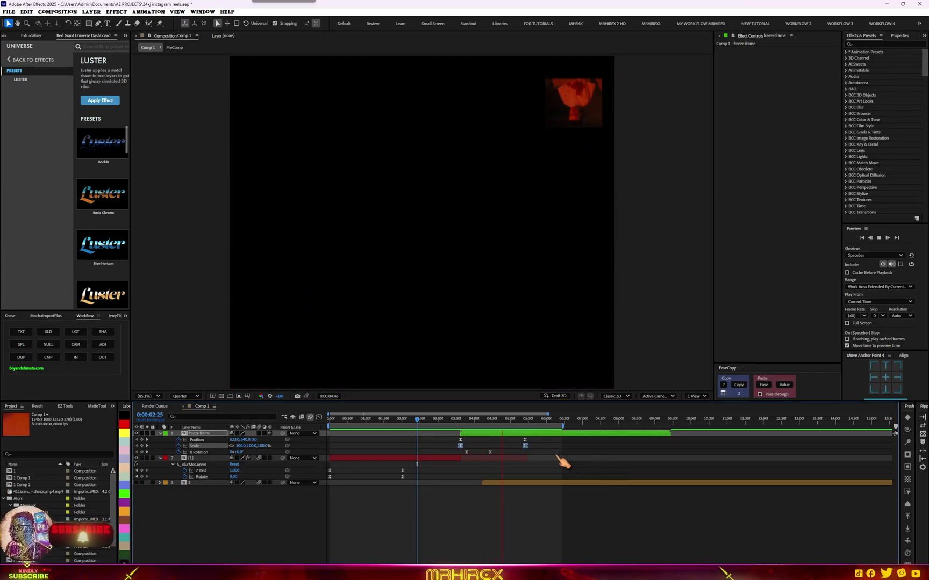
pyautogui.press('space')
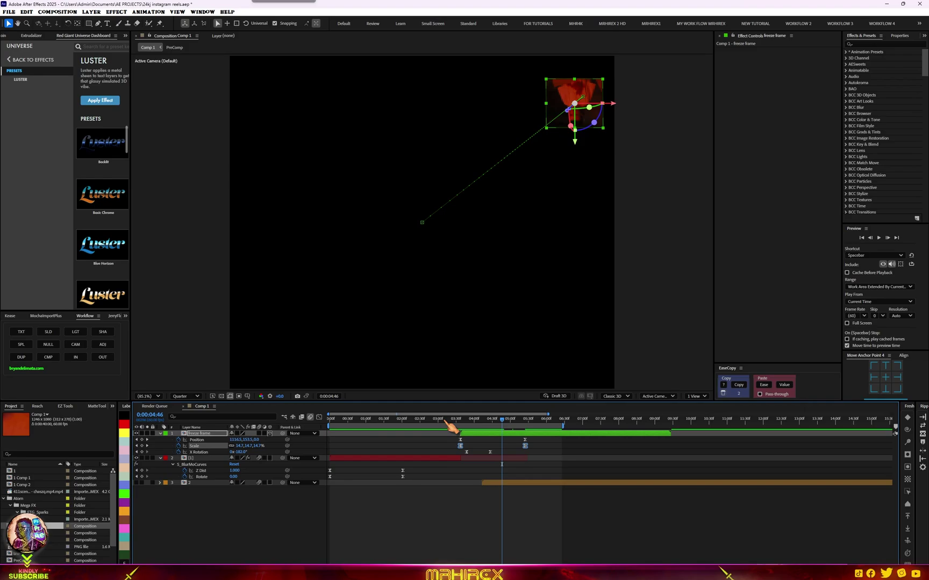
# Step: Shift the X Rotation keyframes earlier with the ending one at 0:00:03:59, and preview the flip from 0:00:03:29
pyautogui.moveTo(445, 421); pyautogui.dragTo(463, 421)
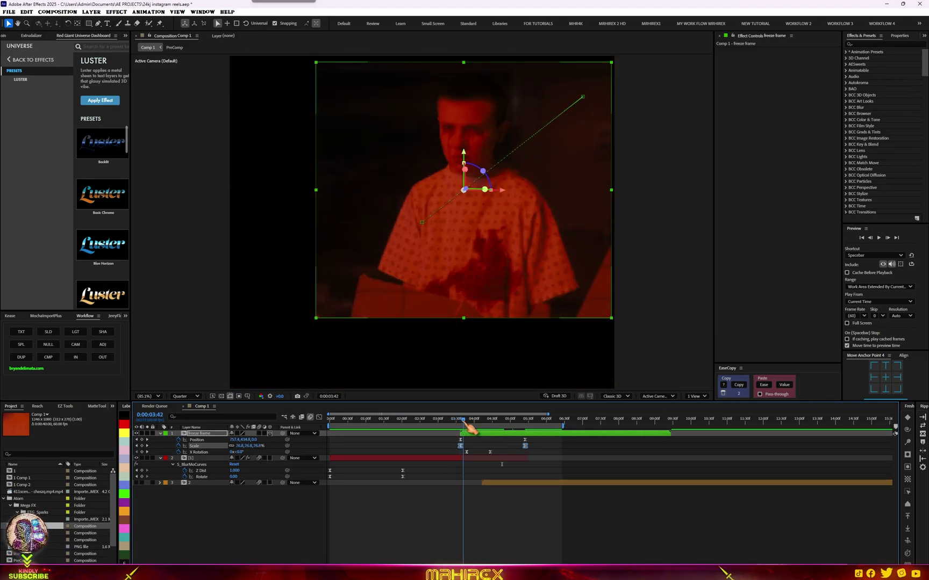
pyautogui.click(498, 453)
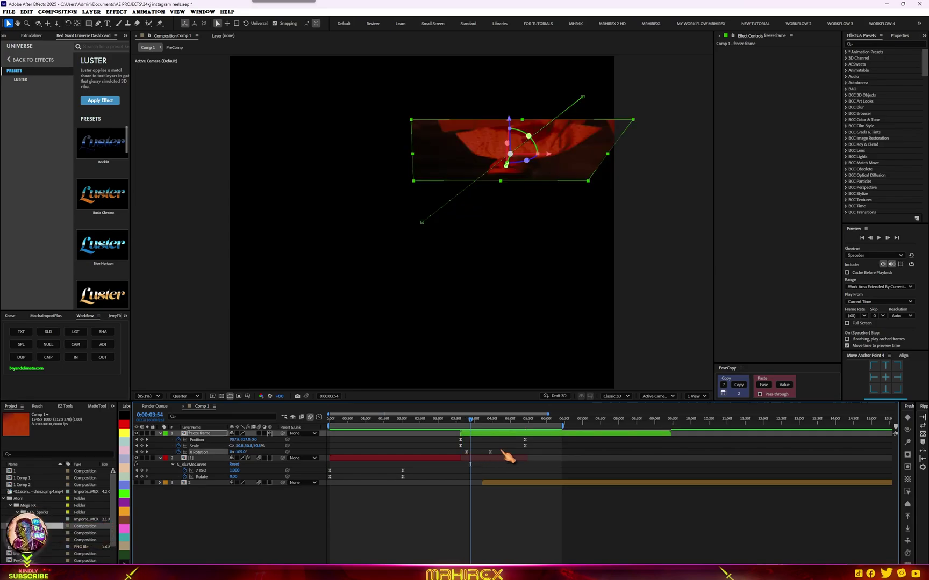
pyautogui.moveTo(500, 450); pyautogui.dragTo(465, 462)
pyautogui.click(474, 420)
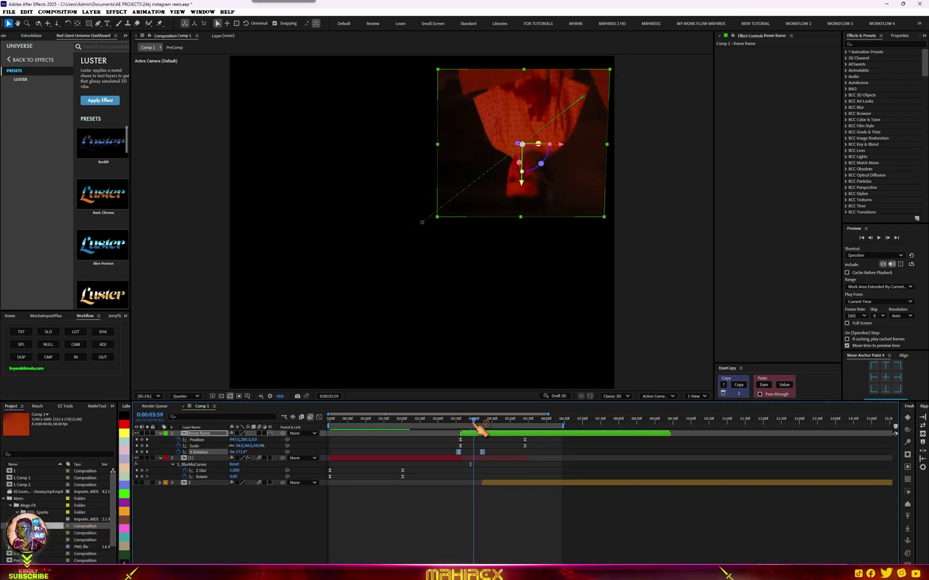
pyautogui.click(492, 453)
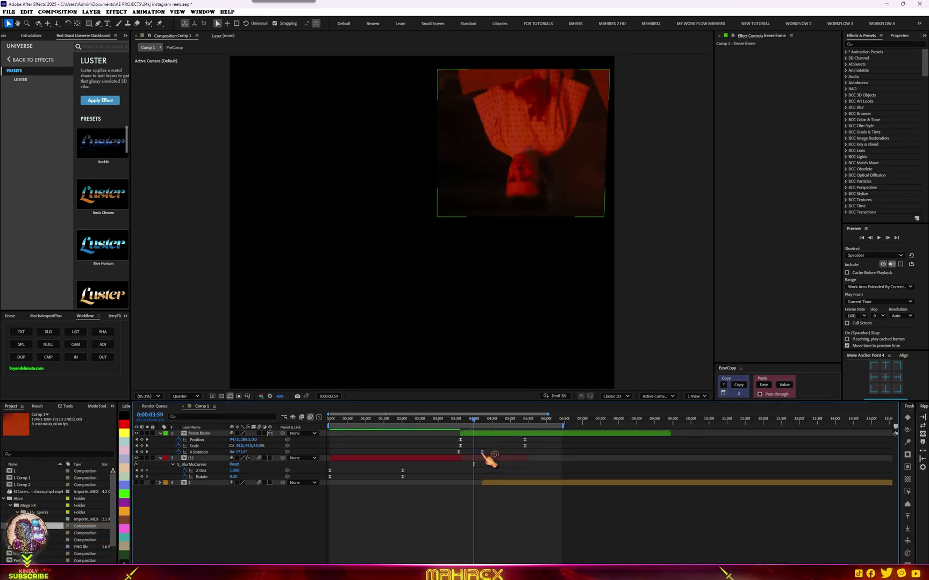
pyautogui.moveTo(482, 453); pyautogui.dragTo(475, 454)
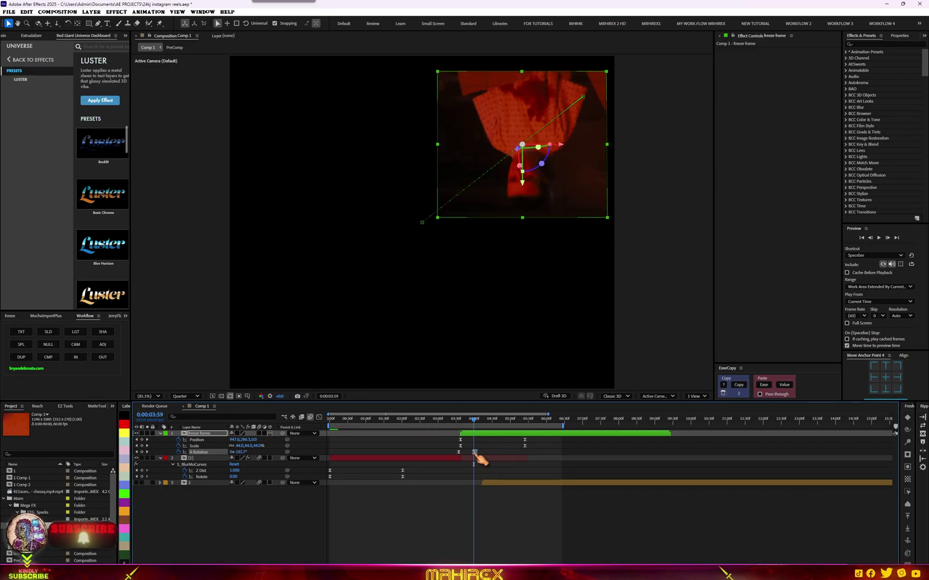
pyautogui.click(456, 420)
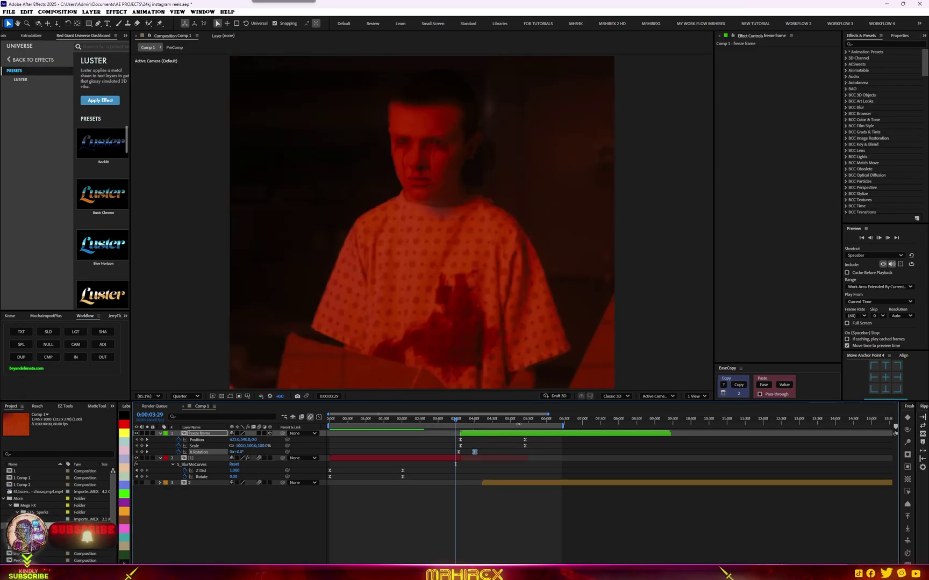
pyautogui.press('space')
pyautogui.press('space')
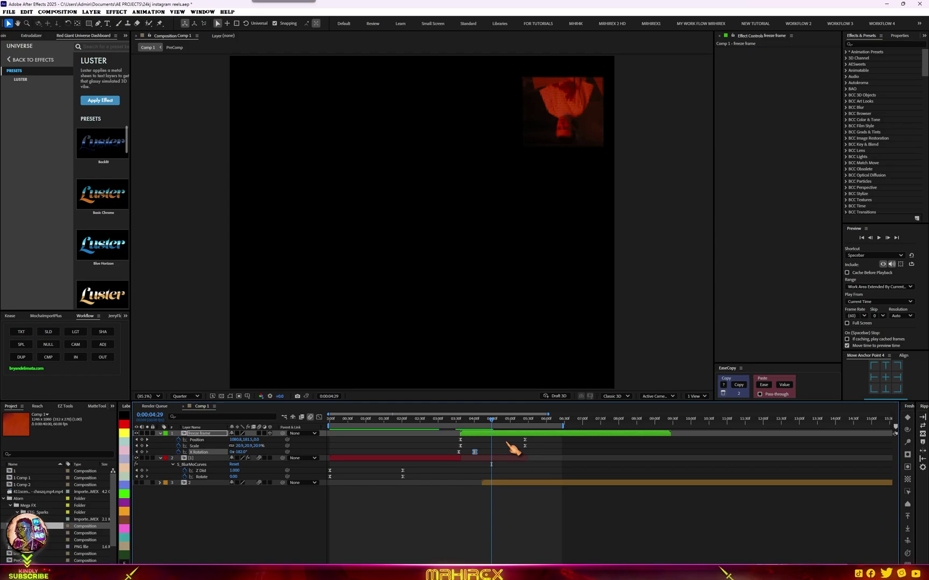
# Step: Align the first X Rotation keyframe with the starting Position and Scale keyframes, move the ending one to about 0:00:04:15, and preview
pyautogui.click(474, 452)
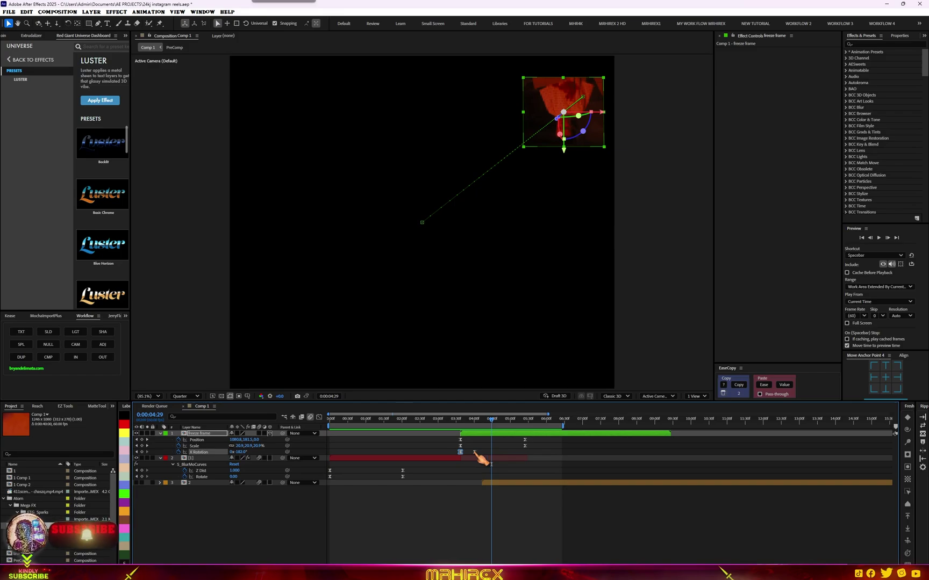
pyautogui.moveTo(475, 453); pyautogui.dragTo(483, 453)
pyautogui.click(449, 423)
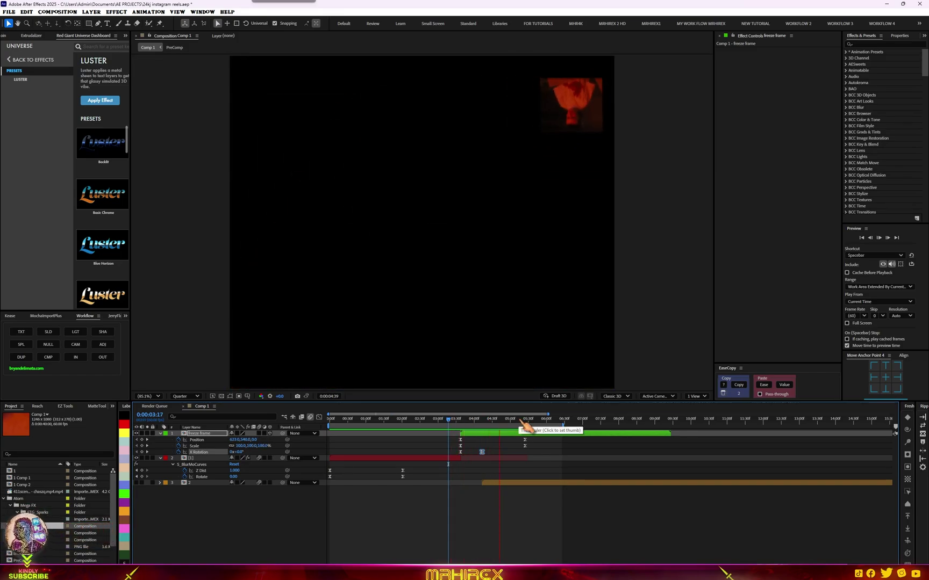
pyautogui.press('space')
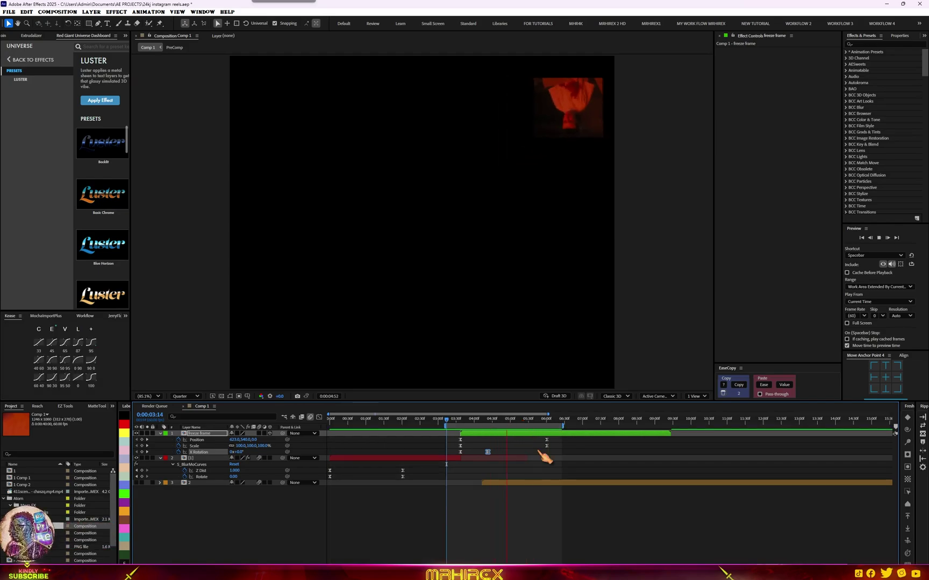
# Step: Scrub and step frame by frame through the flip around 0:00:04:00 to find where the freeze frame turns edge-on
pyautogui.press('space')
pyautogui.moveTo(457, 422); pyautogui.dragTo(474, 423)
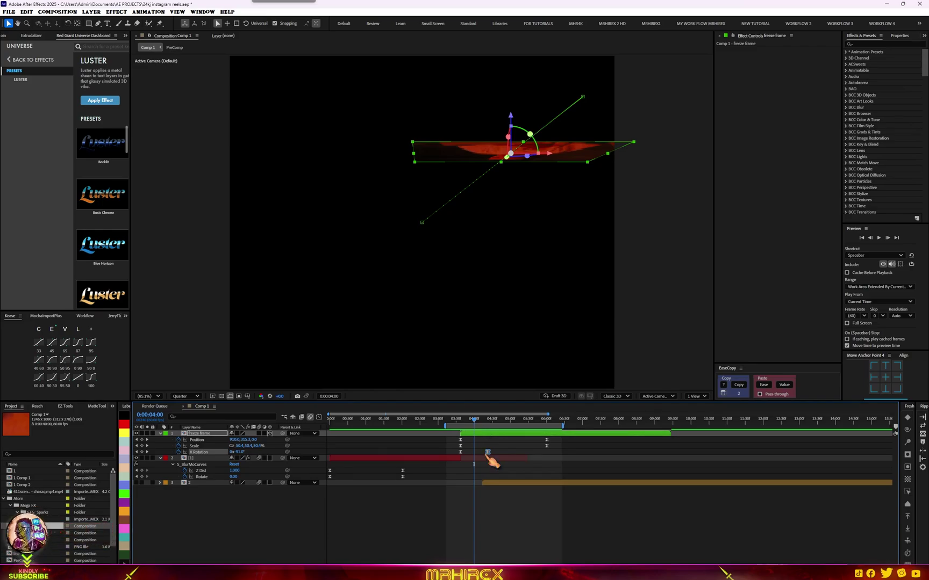
pyautogui.keyDown('alt'); pyautogui.scroll(2, 490, 460); pyautogui.keyUp('alt')
pyautogui.moveTo(436, 423); pyautogui.dragTo(460, 424)
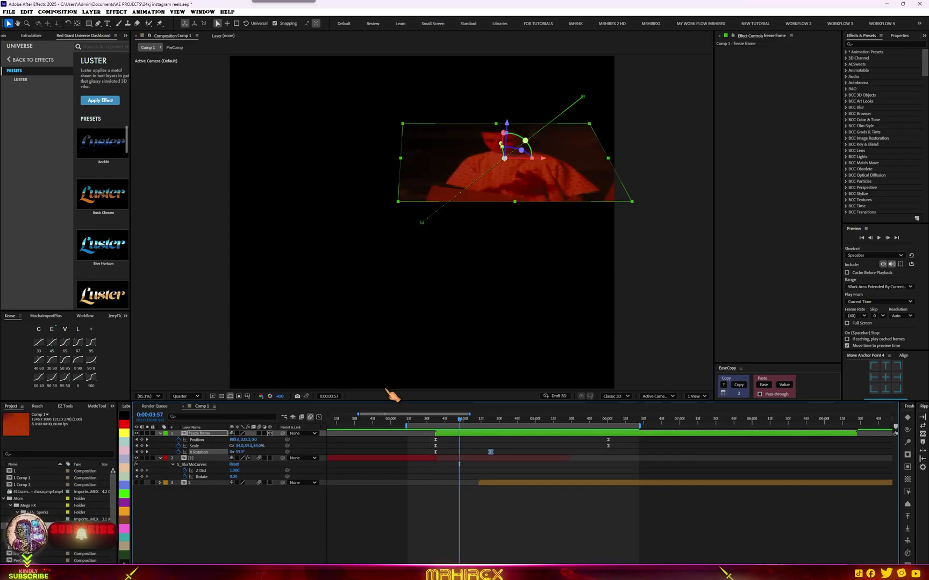
pyautogui.press('pagedown')
pyautogui.press('pagedown')
pyautogui.press('pagedown')
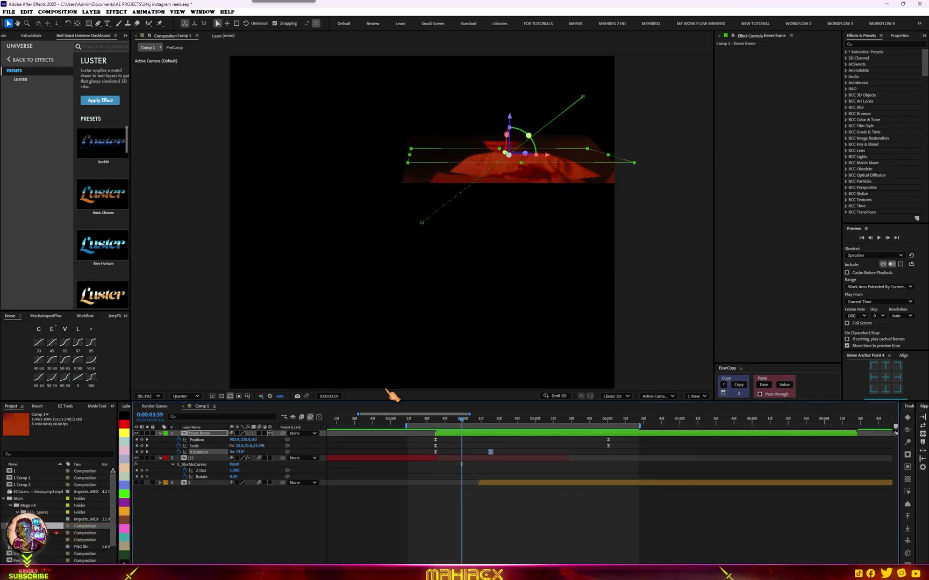
pyautogui.moveTo(462, 424); pyautogui.dragTo(462, 424)
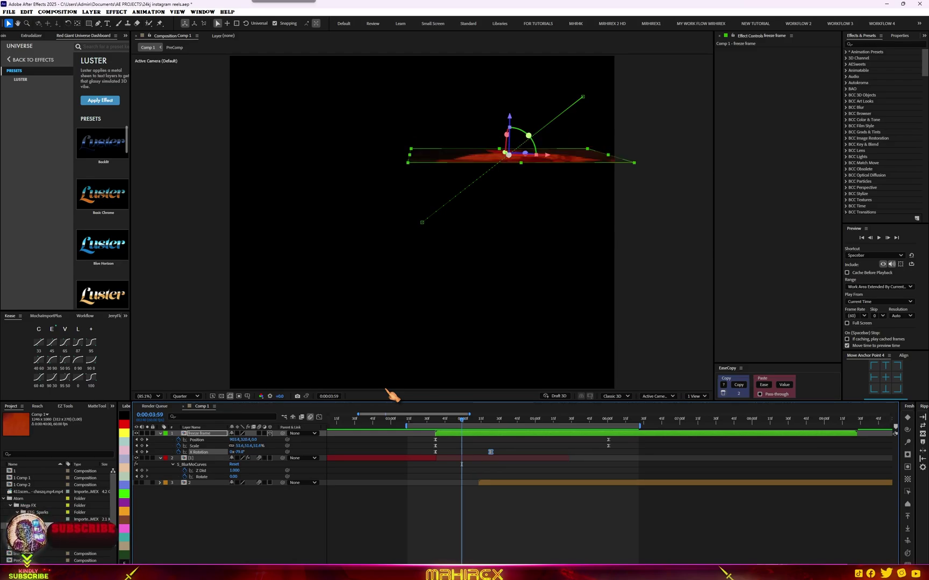
pyautogui.press('pagedown')
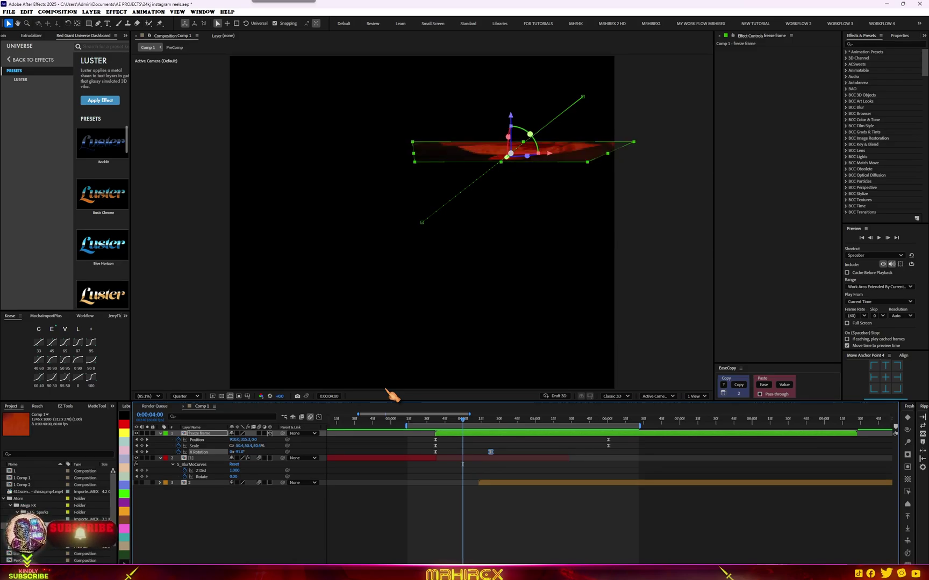
pyautogui.press('pagedown')
pyautogui.press('pagedown')
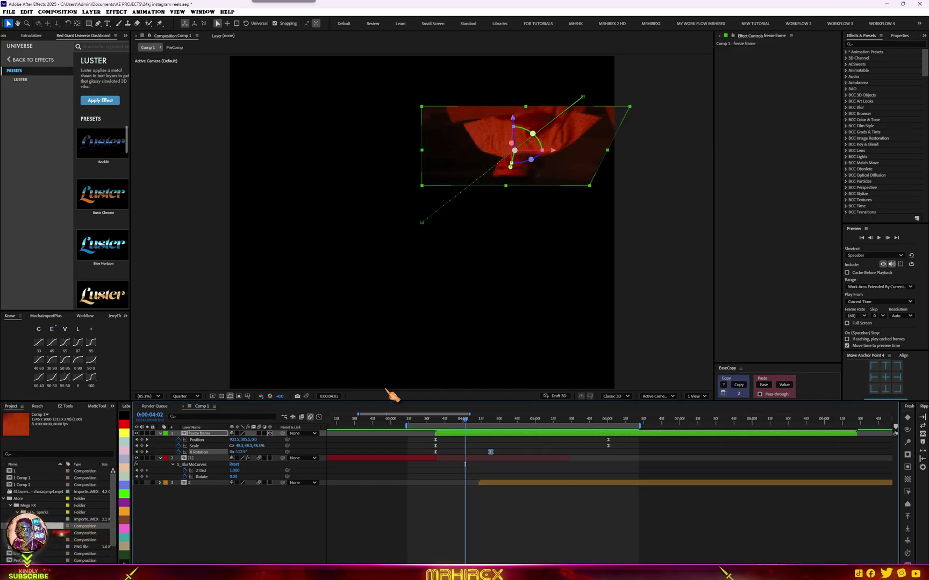
pyautogui.press('pageup')
pyautogui.press('pageup')
pyautogui.press('pageup')
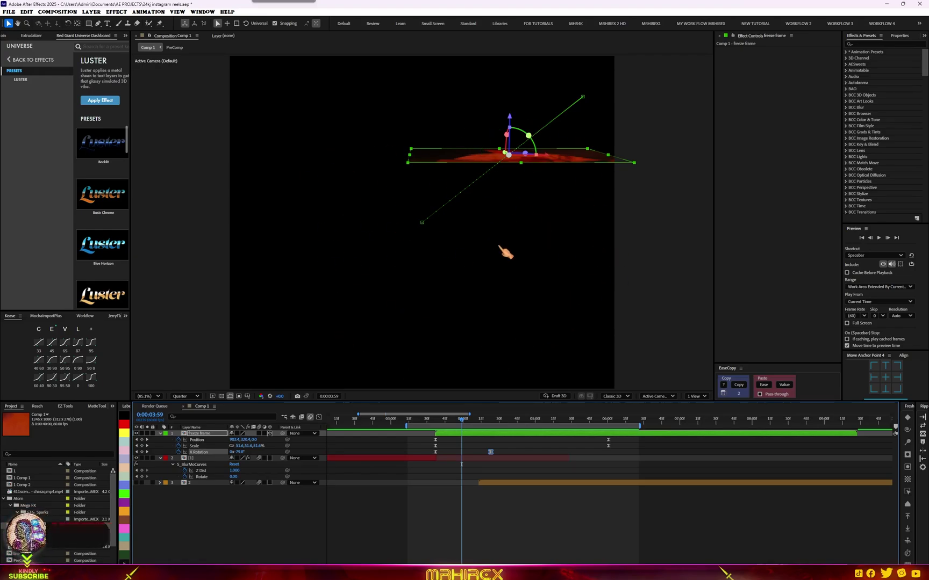
# Step: Place hat.png above layer 1 inside the freeze frame precomp and trim its start to 0:00:00:07
pyautogui.doubleClick(465, 435)
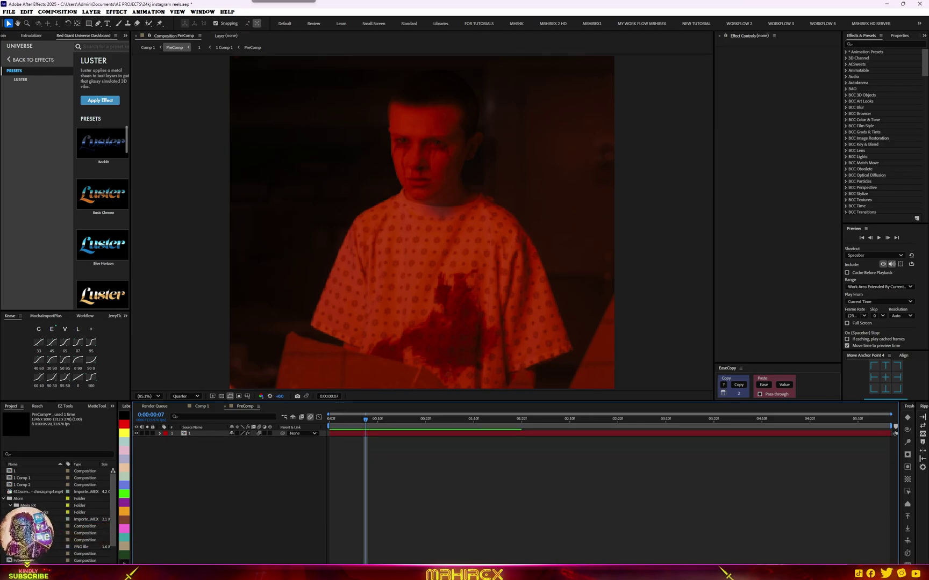
pyautogui.moveTo(32, 547); pyautogui.dragTo(426, 238)
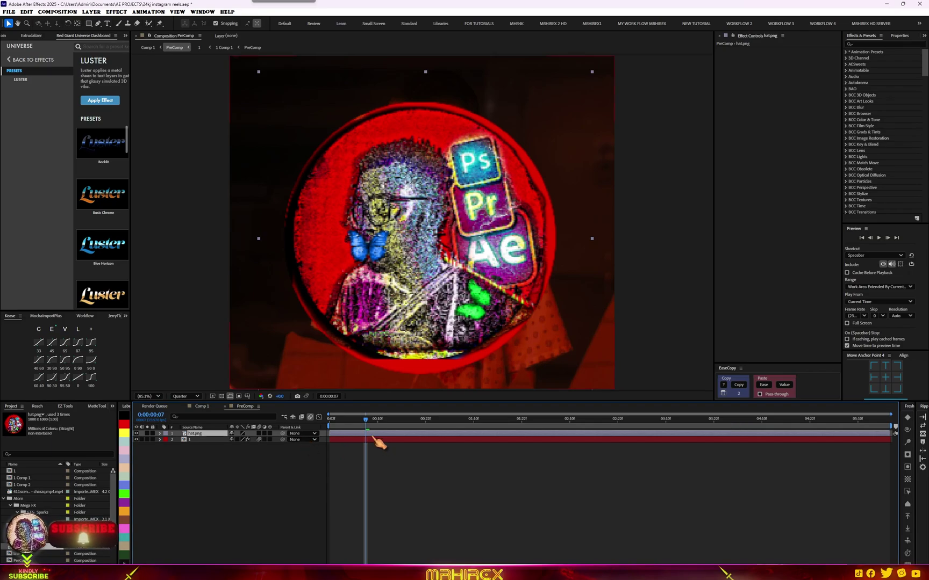
pyautogui.press(';')
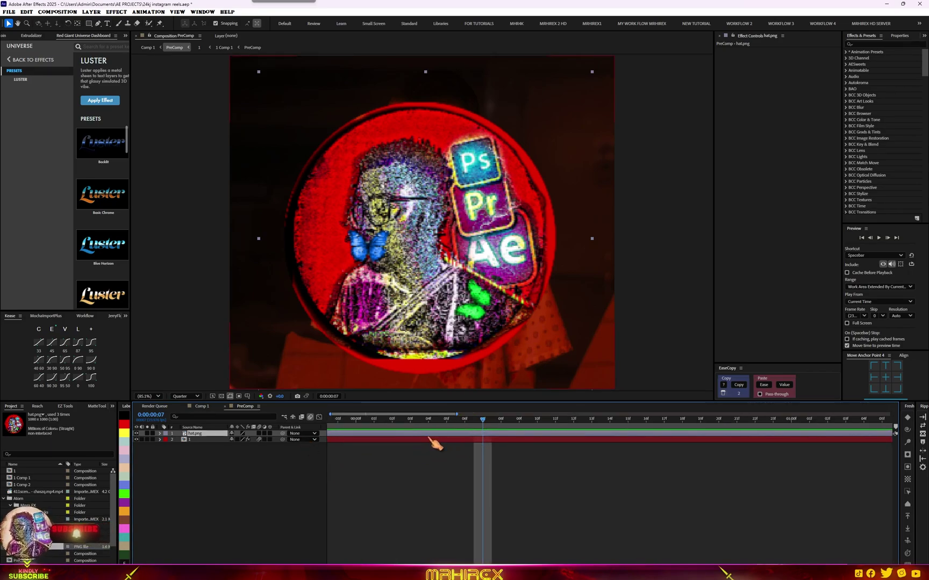
pyautogui.click(444, 440)
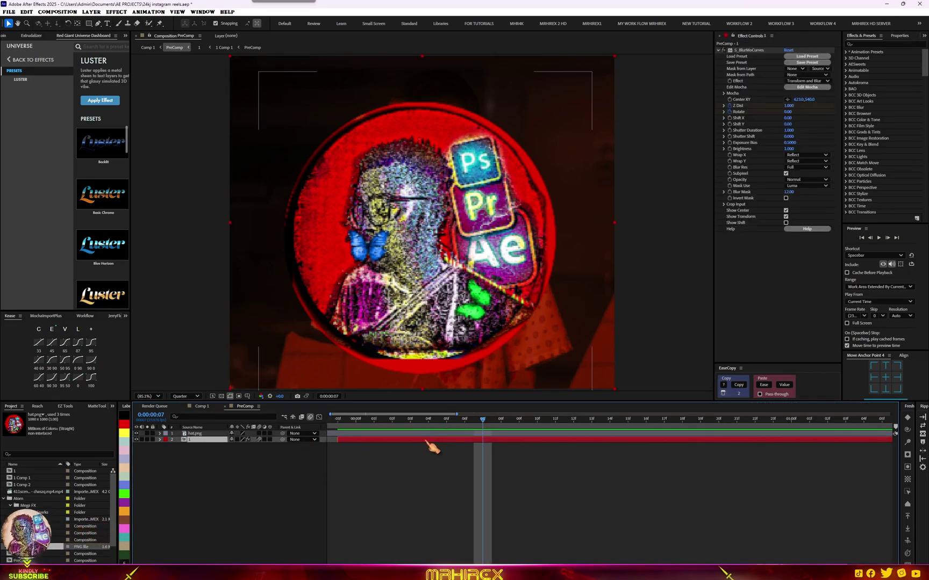
pyautogui.click(387, 433)
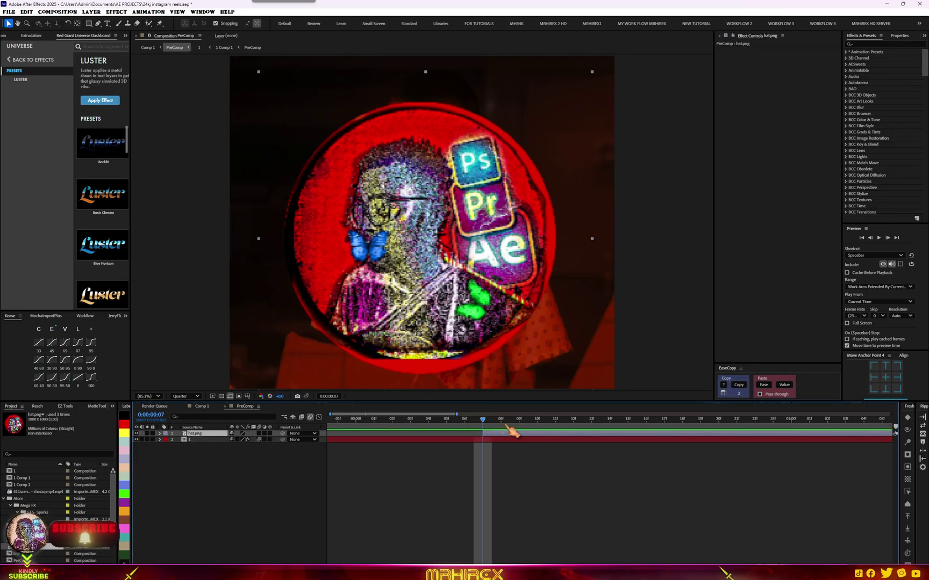
# Step: Split layer 1 at 0:00:00:07 in the precomp and hide its second part
pyautogui.click(493, 441)
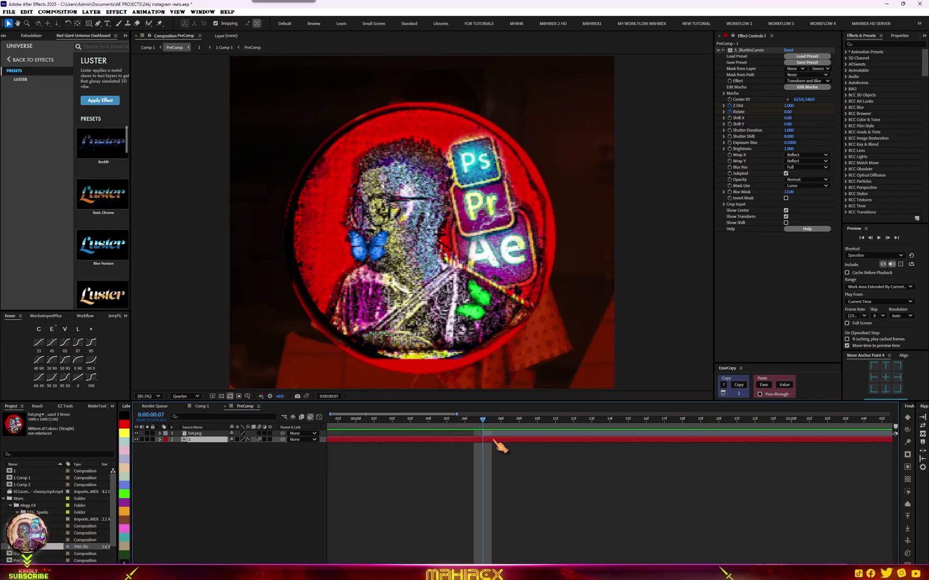
pyautogui.hotkey('ctrl', 'shift', 'd')
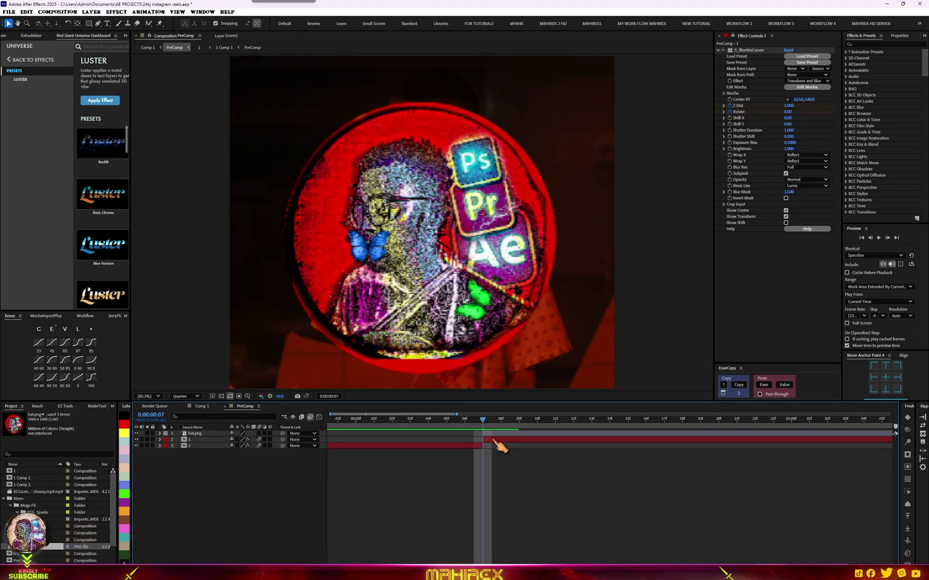
pyautogui.click(137, 440)
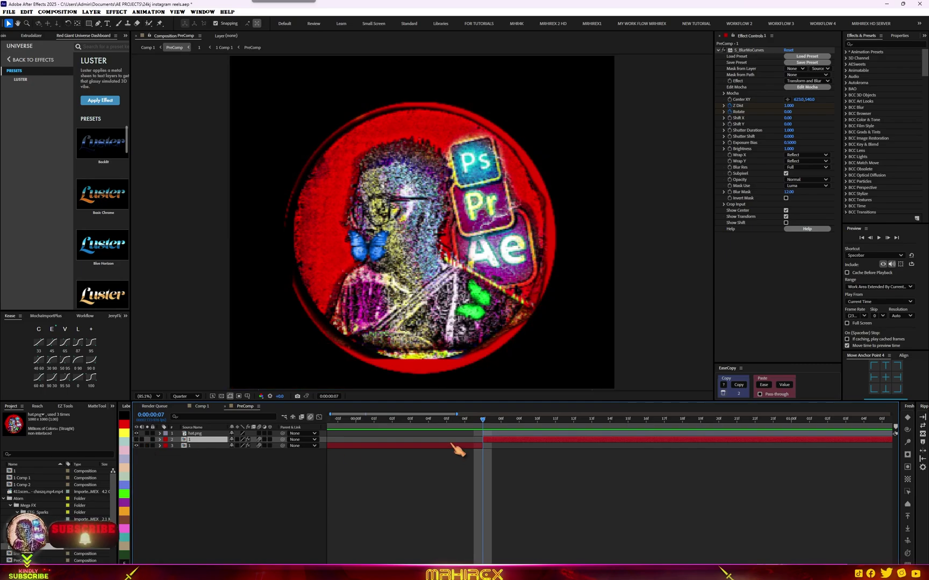
# Step: Scale hat.png to 113% and nudge it slightly to centre the circular image in the frame
pyautogui.click(426, 277)
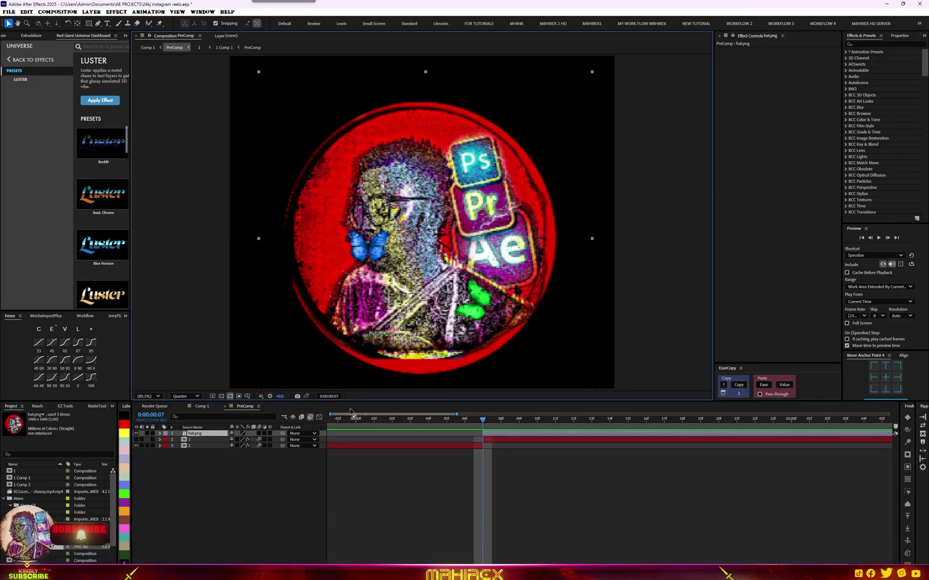
pyautogui.press('s')
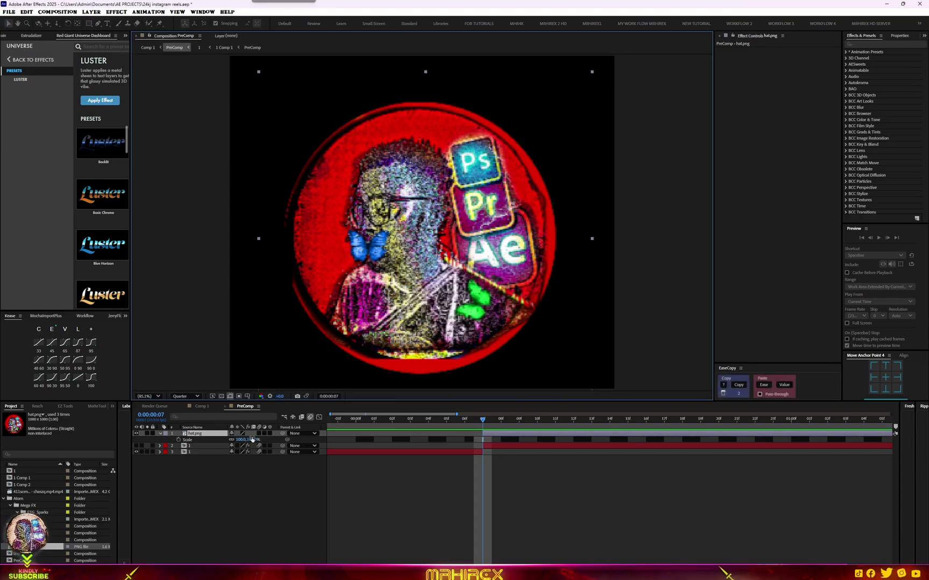
pyautogui.moveTo(252, 440); pyautogui.dragTo(266, 444)
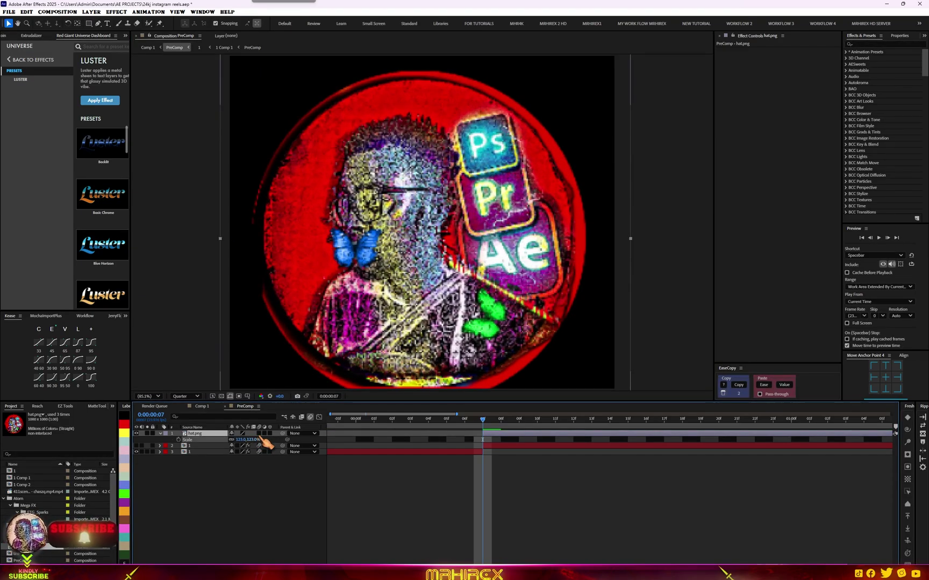
pyautogui.scroll(-1, 375, 294)
pyautogui.moveTo(421, 265); pyautogui.dragTo(422, 261)
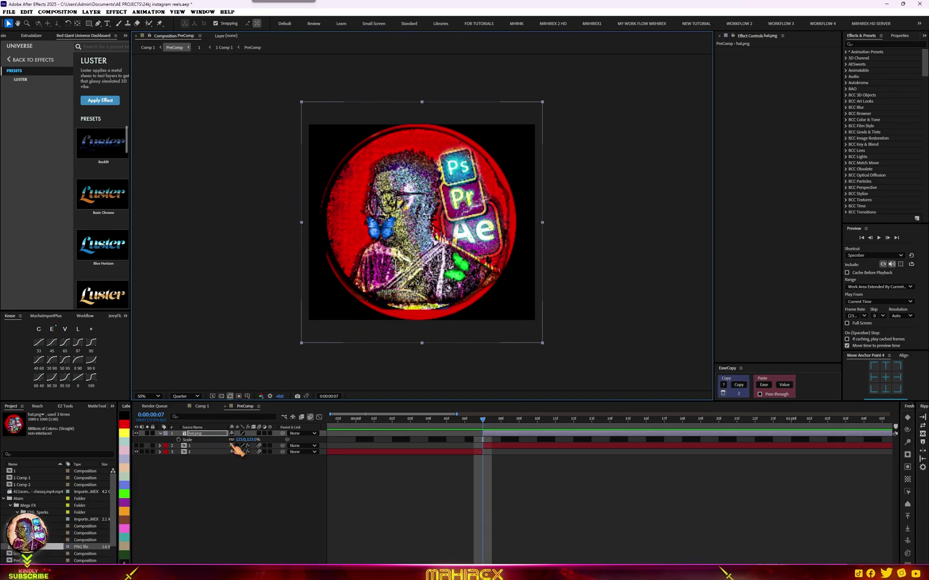
pyautogui.moveTo(240, 442); pyautogui.dragTo(232, 440)
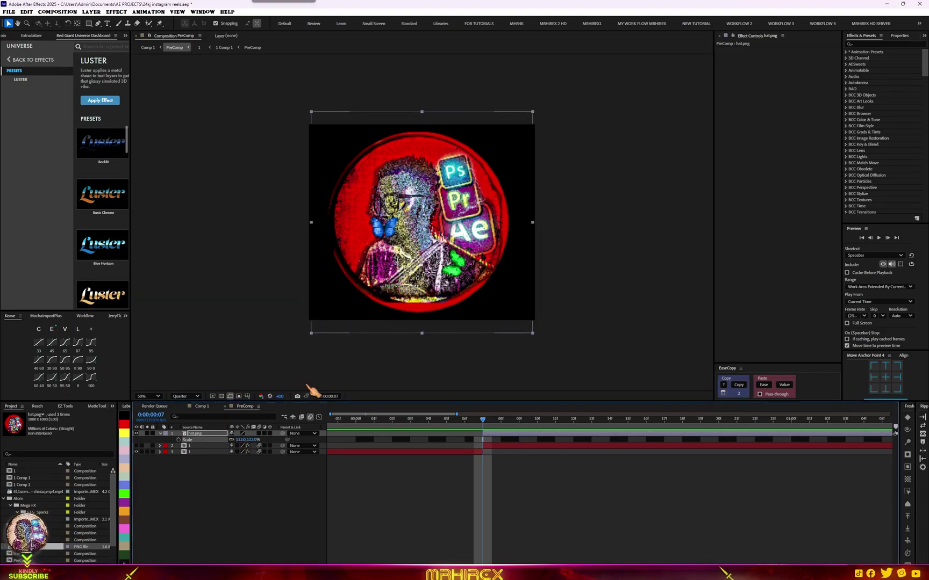
pyautogui.moveTo(391, 280); pyautogui.dragTo(394, 280)
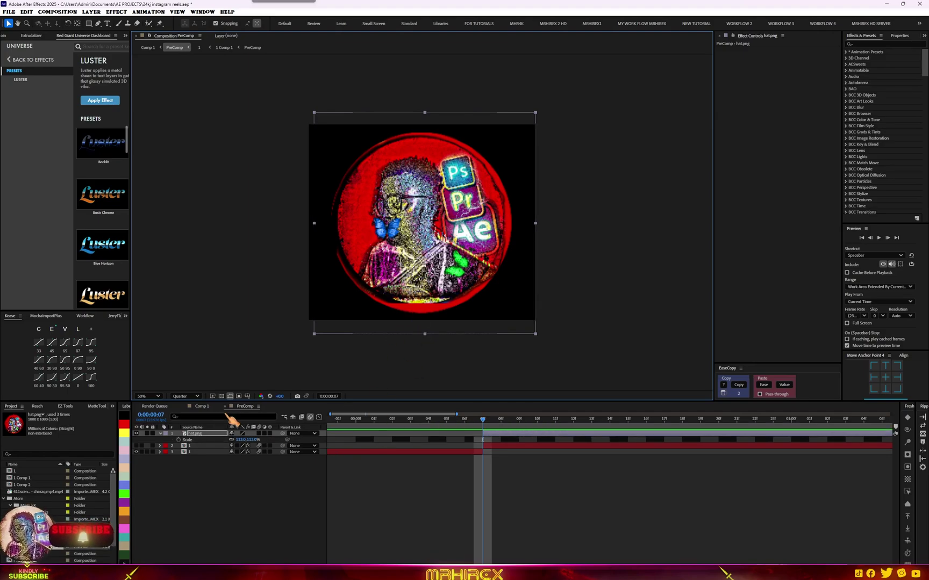
# Step: Check the flipped side in Comp 1, and flip hat.png vertically inside the freeze frame precomp
pyautogui.click(202, 407)
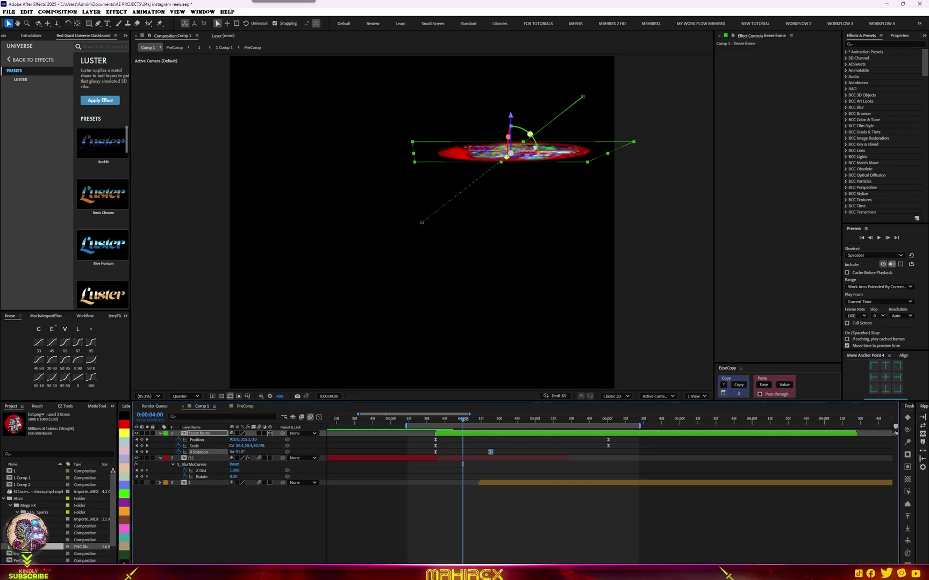
pyautogui.moveTo(463, 420); pyautogui.dragTo(439, 434)
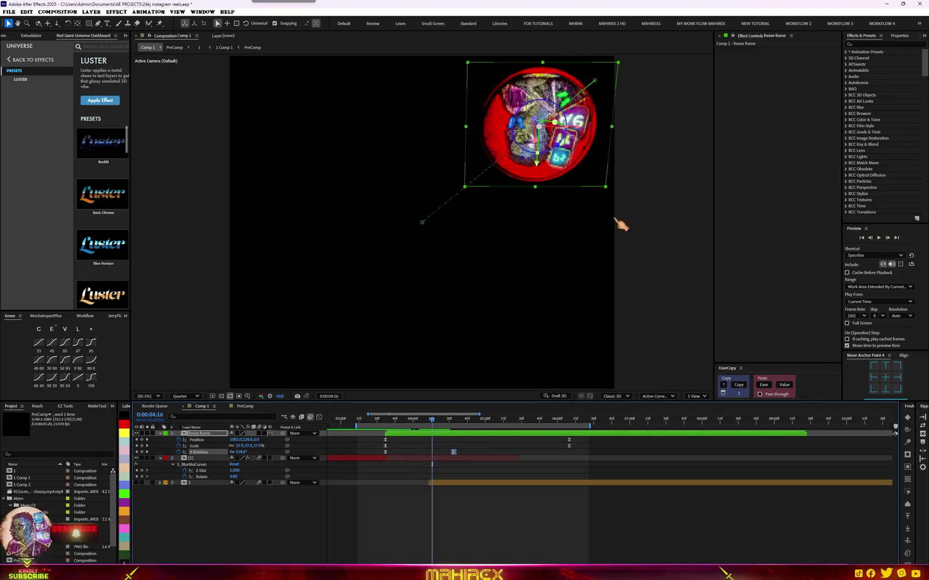
pyautogui.doubleClick(450, 434)
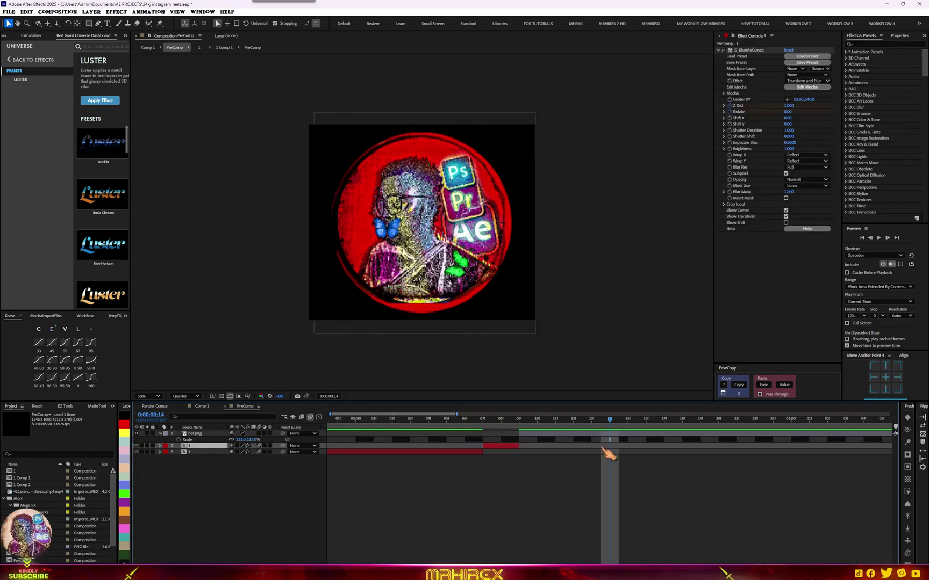
pyautogui.click(533, 436)
pyautogui.click(539, 441)
pyautogui.rightClick(539, 440)
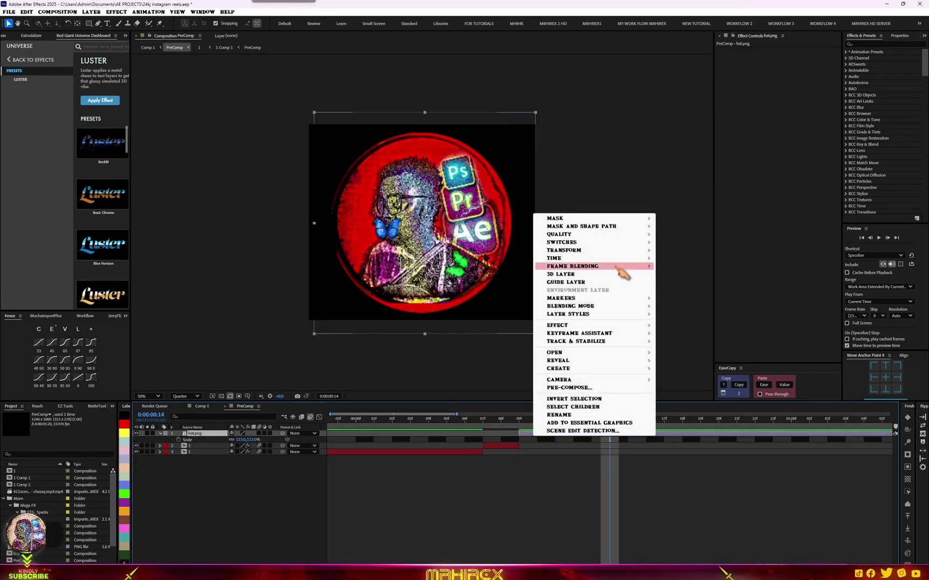
pyautogui.moveTo(629, 257)
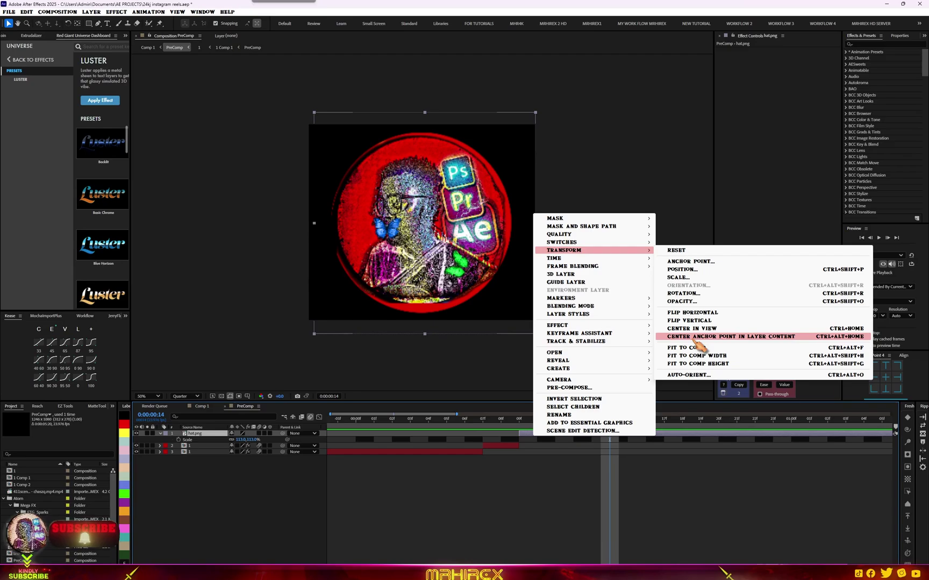
pyautogui.click(689, 321)
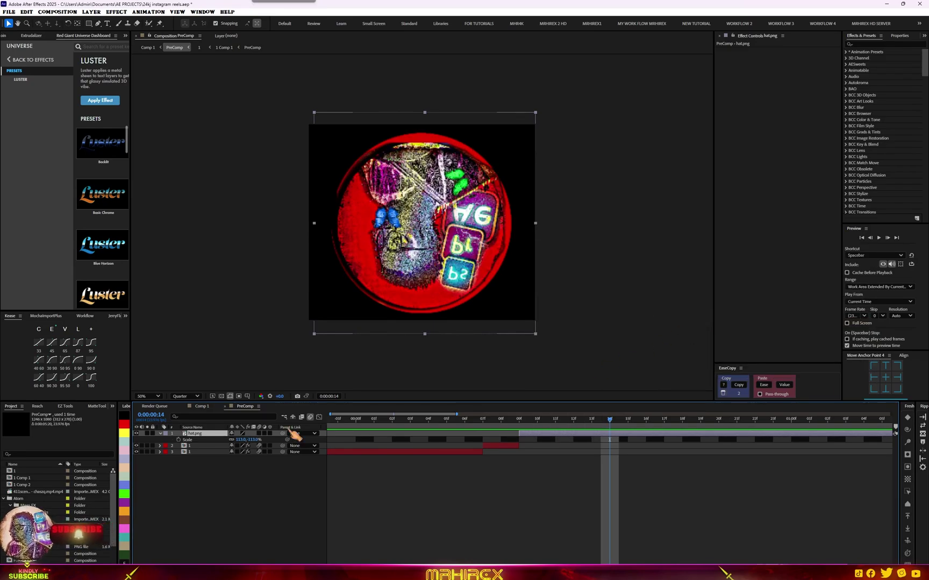
# Step: Return to Comp 1 and preview the flip from 0:00:03:21
pyautogui.click(203, 408)
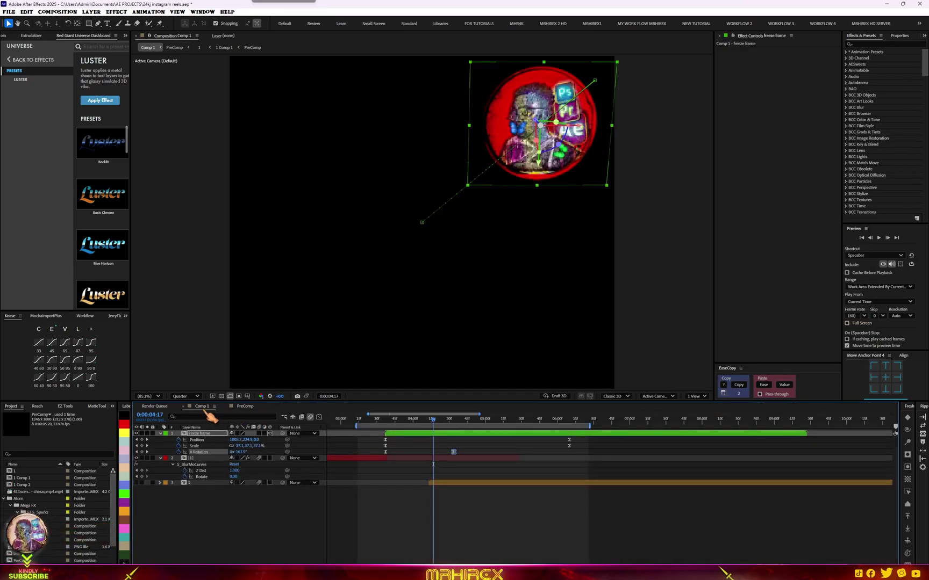
pyautogui.click(367, 419)
pyautogui.press('space')
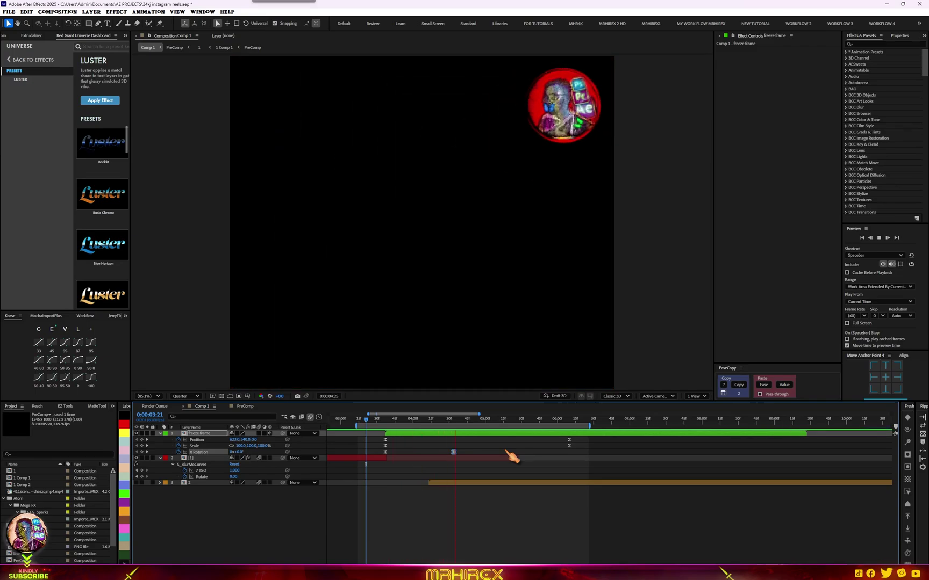
pyautogui.click(369, 426)
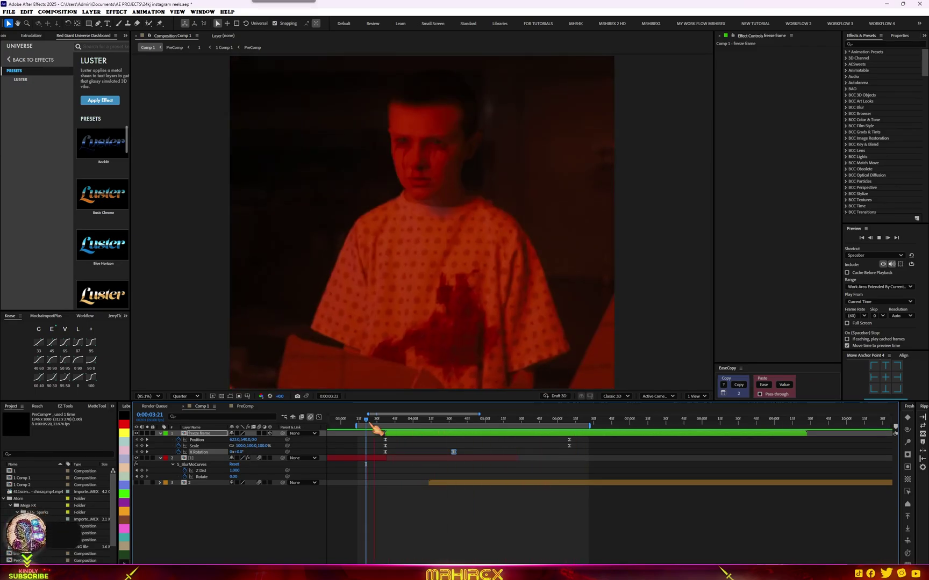
# Step: Make layer 2 visible with its start at 0:00:03:38, where the freeze frame begins, and preview the transition from 0:00:03:22
pyautogui.moveTo(366, 423); pyautogui.dragTo(387, 436)
pyautogui.moveTo(458, 483); pyautogui.dragTo(446, 483)
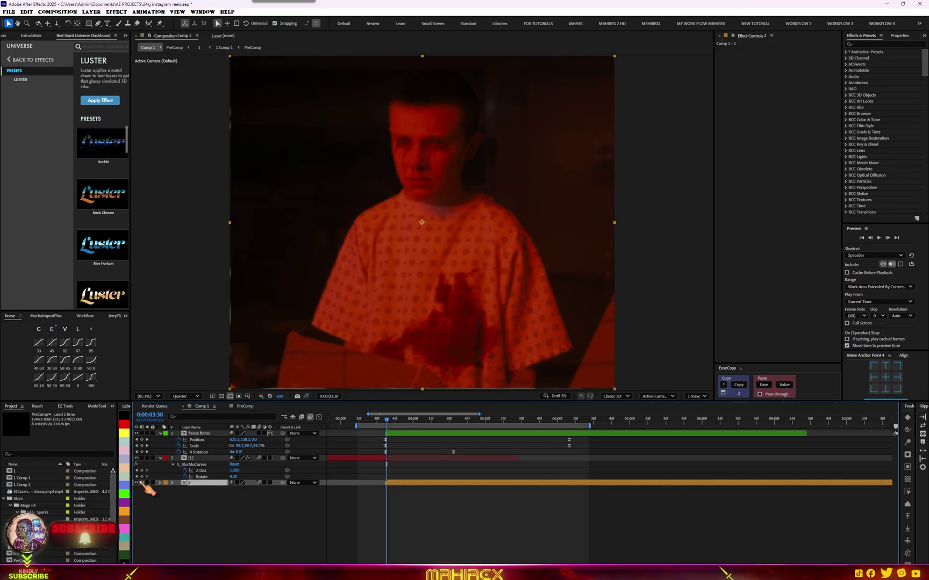
pyautogui.click(367, 423)
pyautogui.press('space')
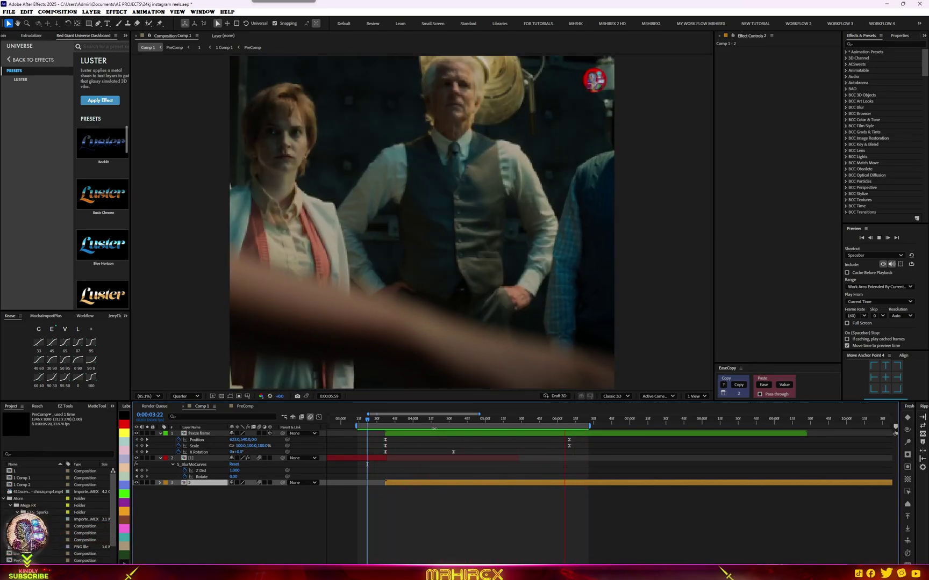
pyautogui.press('space')
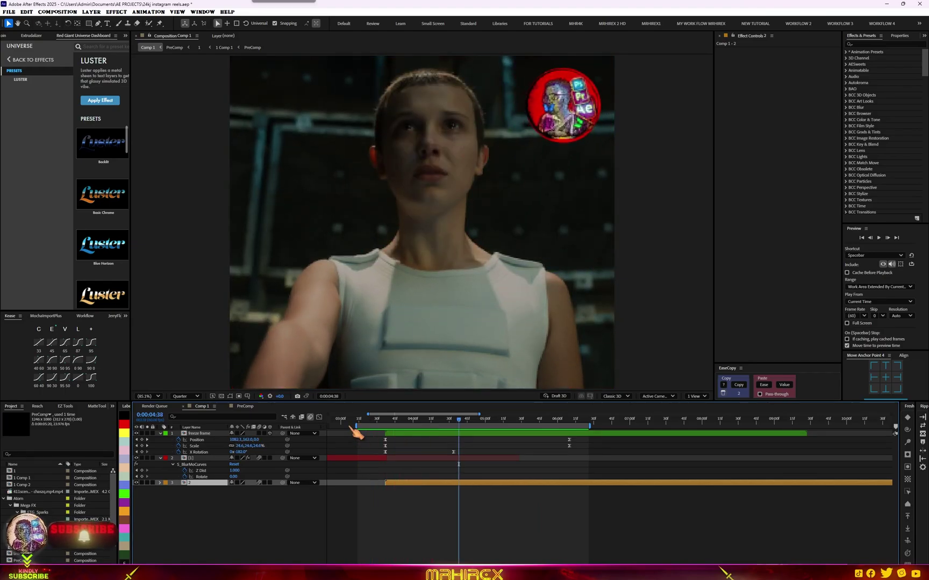
# Step: Extend the work area's start to the beginning of the composition and move the current time to 0:00:00:00
pyautogui.moveTo(358, 426); pyautogui.dragTo(146, 430)
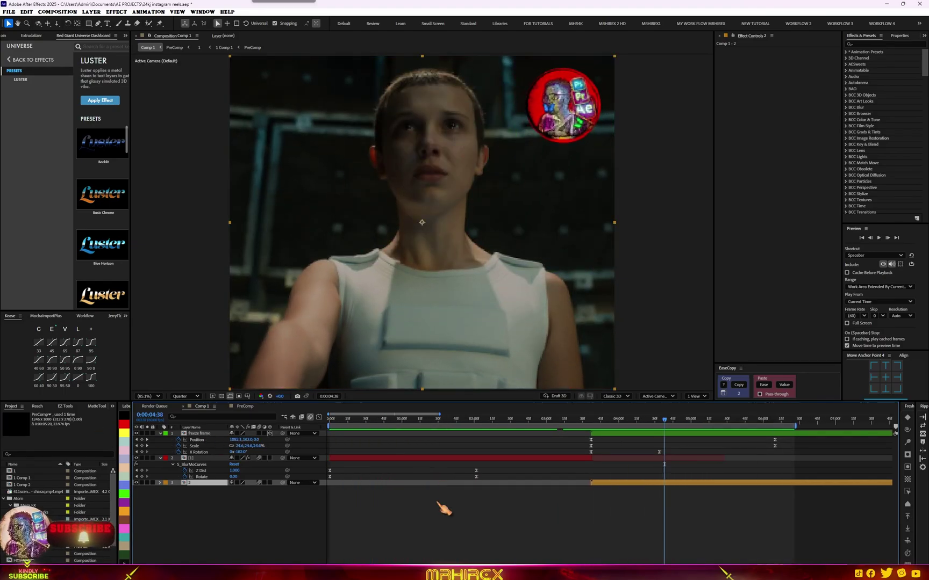
pyautogui.hotkey('shift', ';')
pyautogui.moveTo(308, 429); pyautogui.dragTo(305, 431)
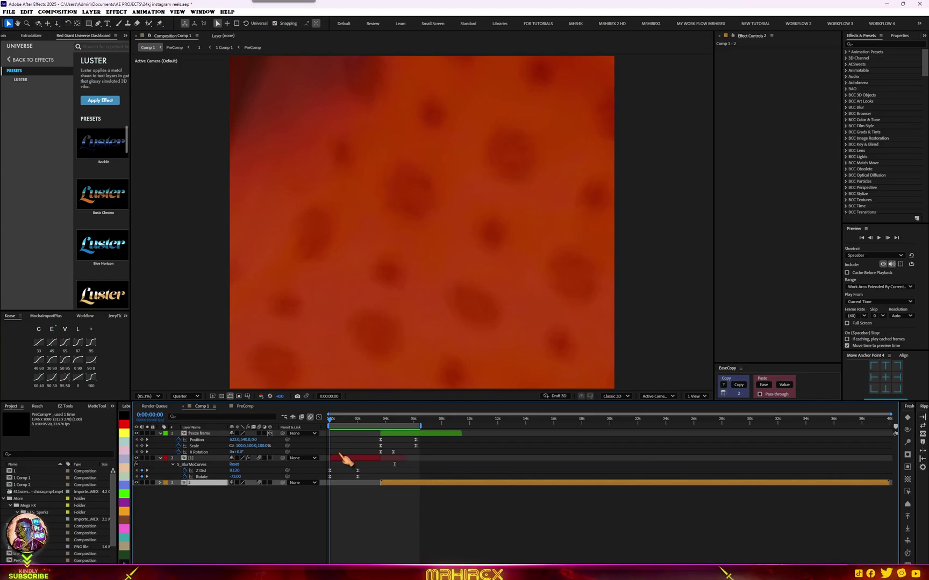
# Step: Preview the whole sequence from 0:00:00:00 and check the flipped logo at 0:00:04:19
pyautogui.scroll(2, 341, 456)
pyautogui.hscroll(-2, 361, 427)
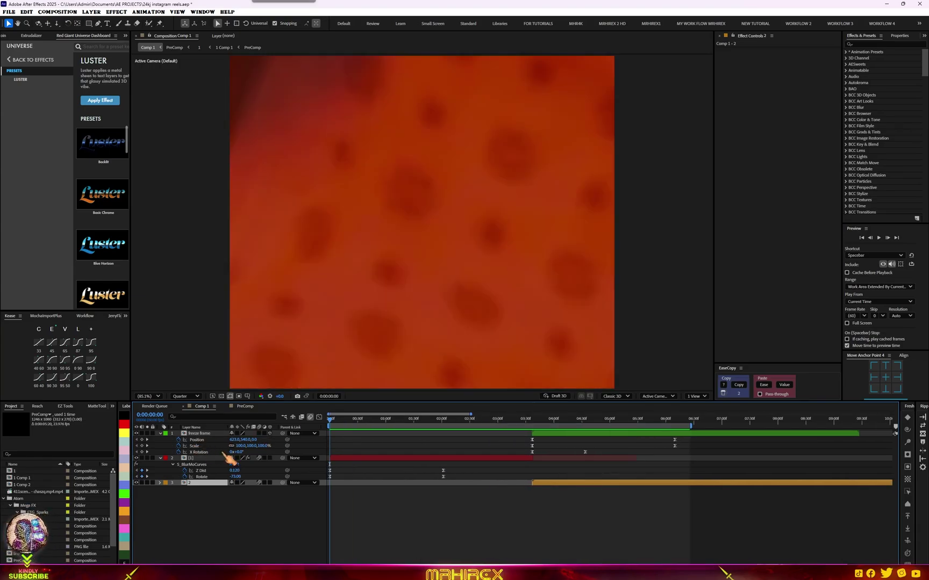
pyautogui.press('space')
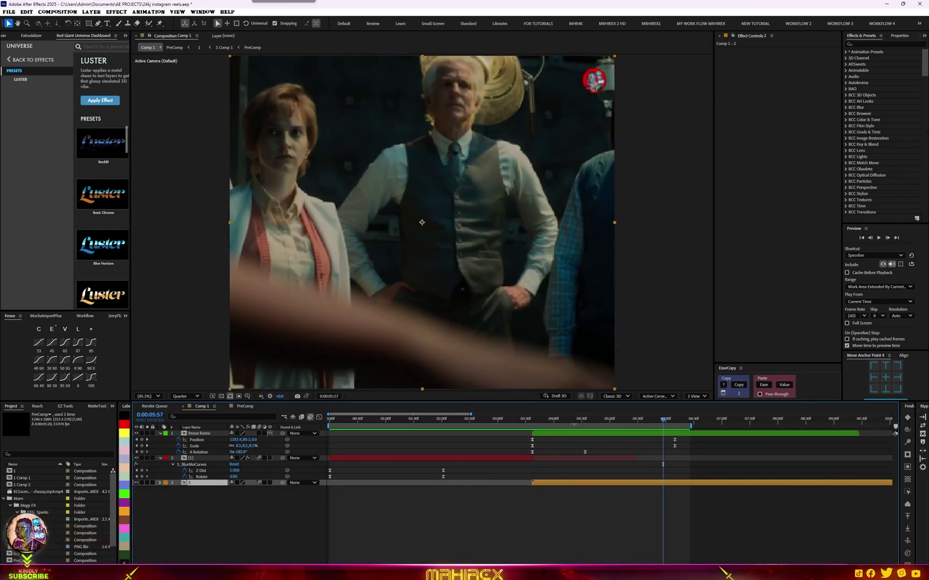
pyautogui.click(572, 421)
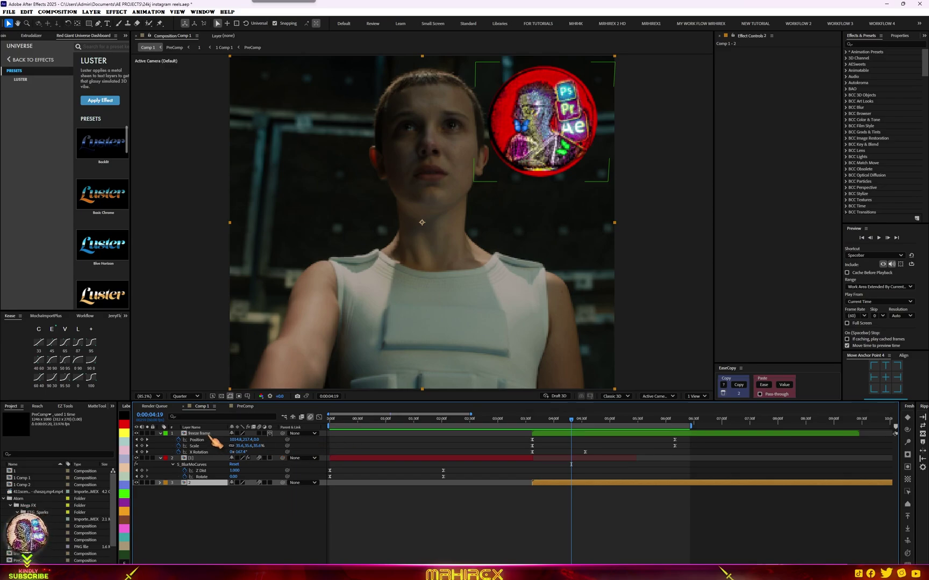
# Step: Inspect the contents of the freeze frame precomp, close it, and preview Comp 1 again from the beginning
pyautogui.doubleClick(199, 433)
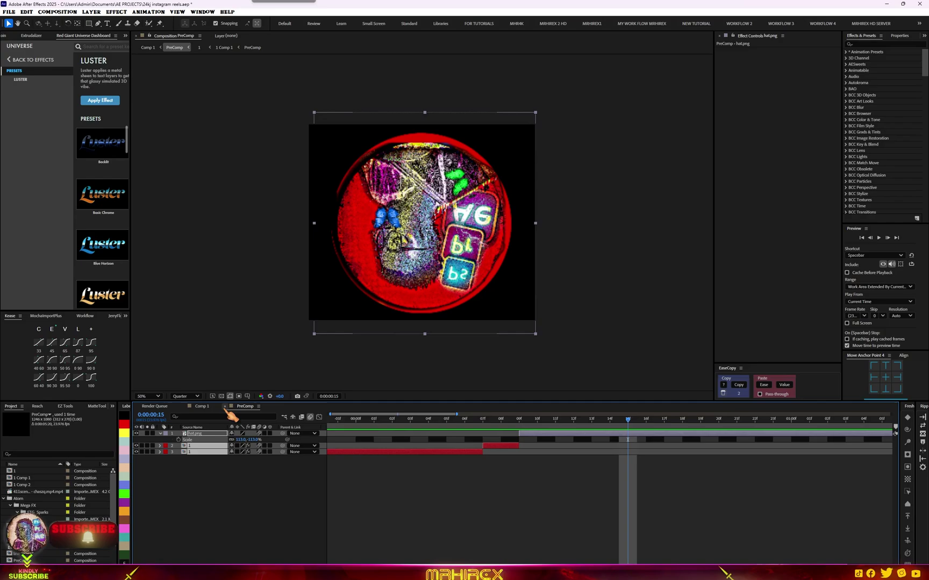
pyautogui.click(224, 406)
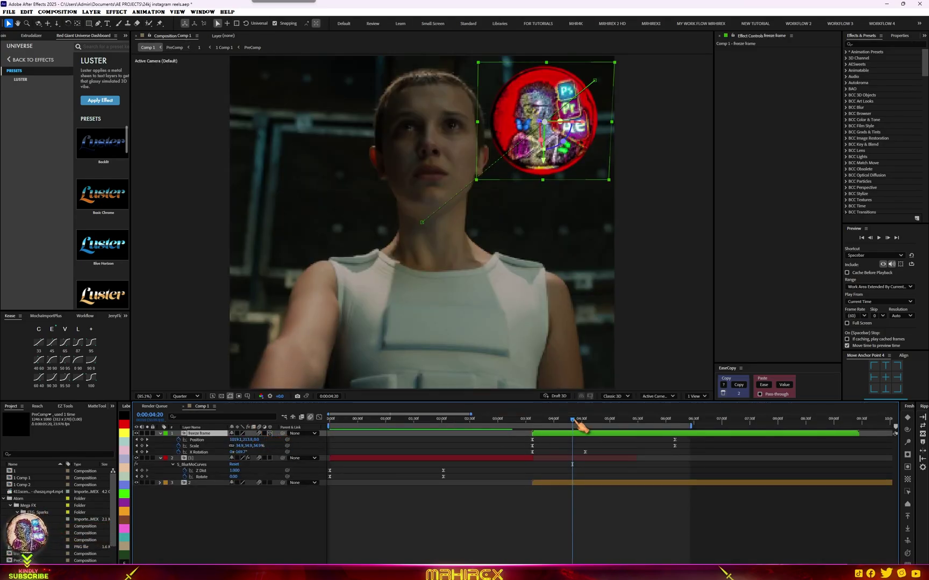
pyautogui.click(327, 425)
pyautogui.press('space')
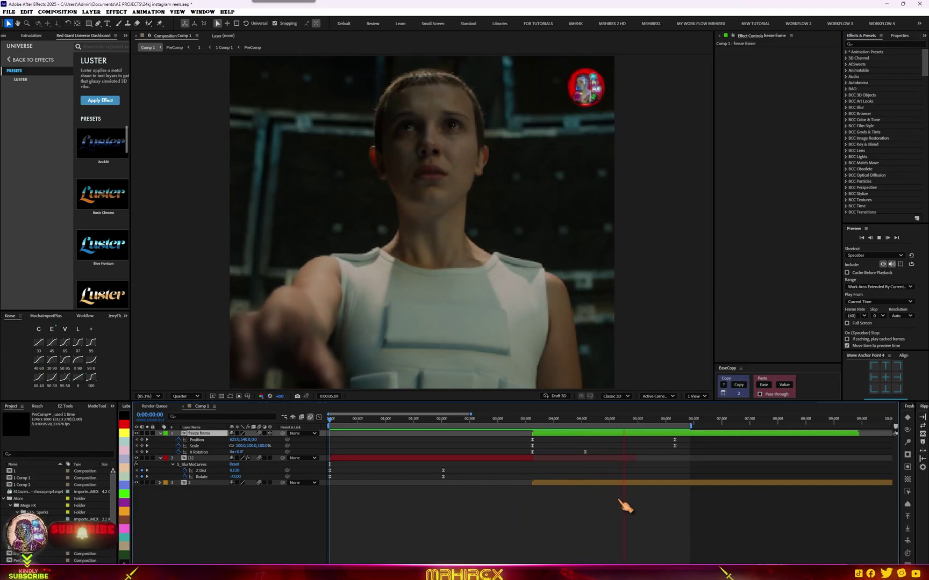
# Step: Move the current time to 0:00:03:37 and precompose the freeze frame layer together with layer 1 below it
pyautogui.click(527, 421)
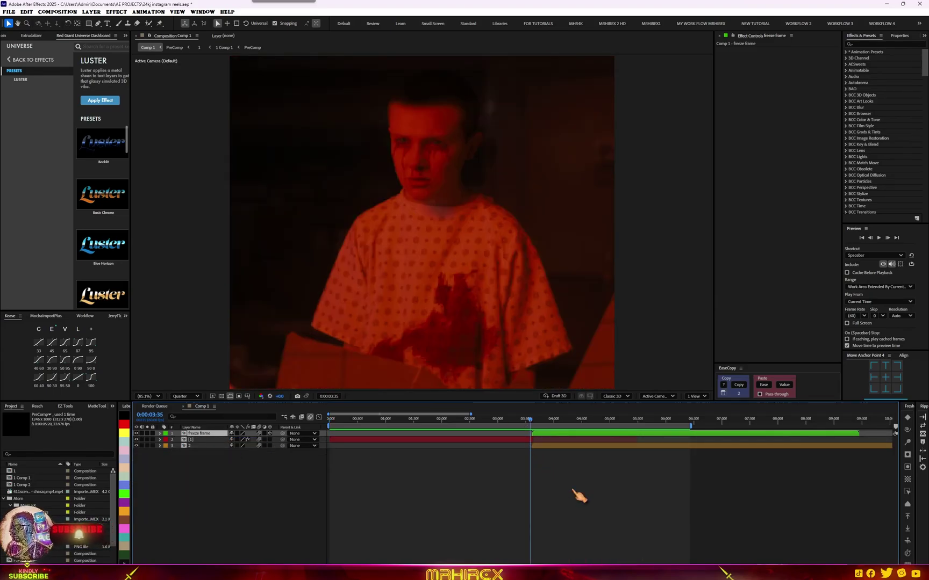
pyautogui.scroll(2, 579, 495)
pyautogui.moveTo(490, 422); pyautogui.dragTo(495, 423)
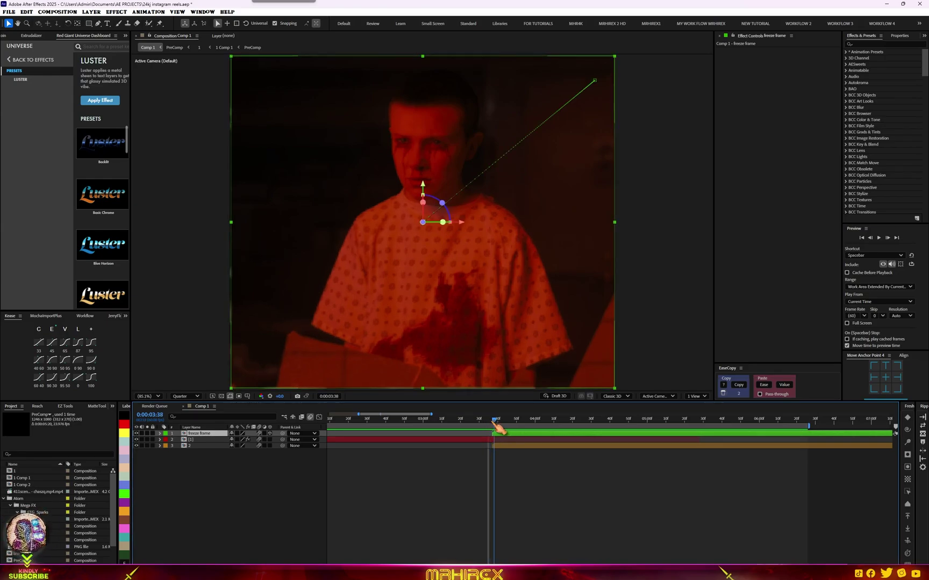
pyautogui.moveTo(495, 426); pyautogui.dragTo(492, 423)
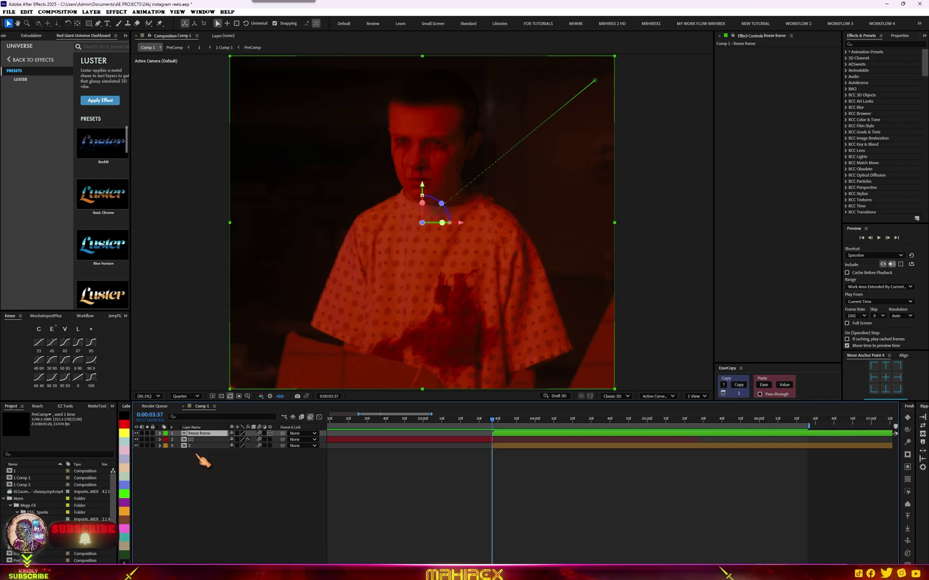
pyautogui.rightClick(207, 440)
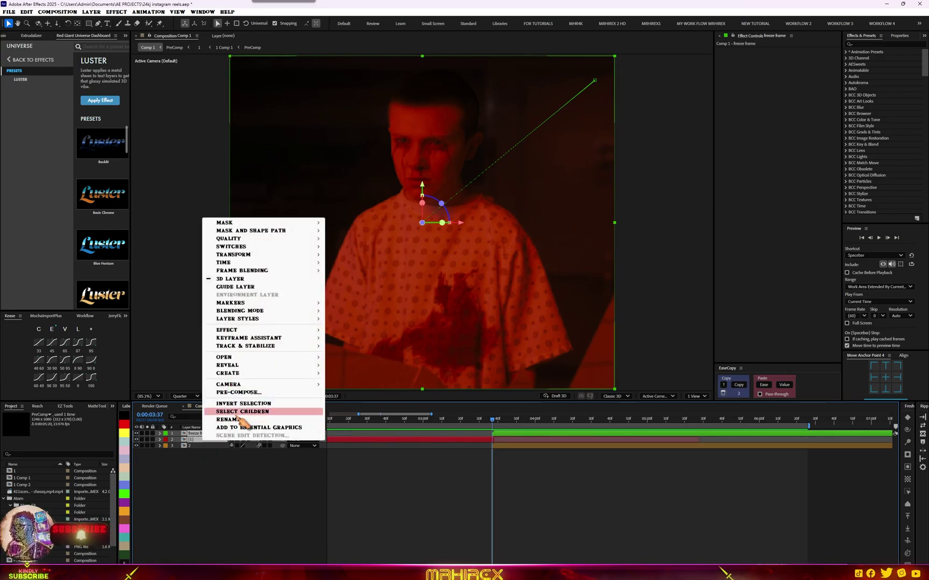
pyautogui.click(85, 316)
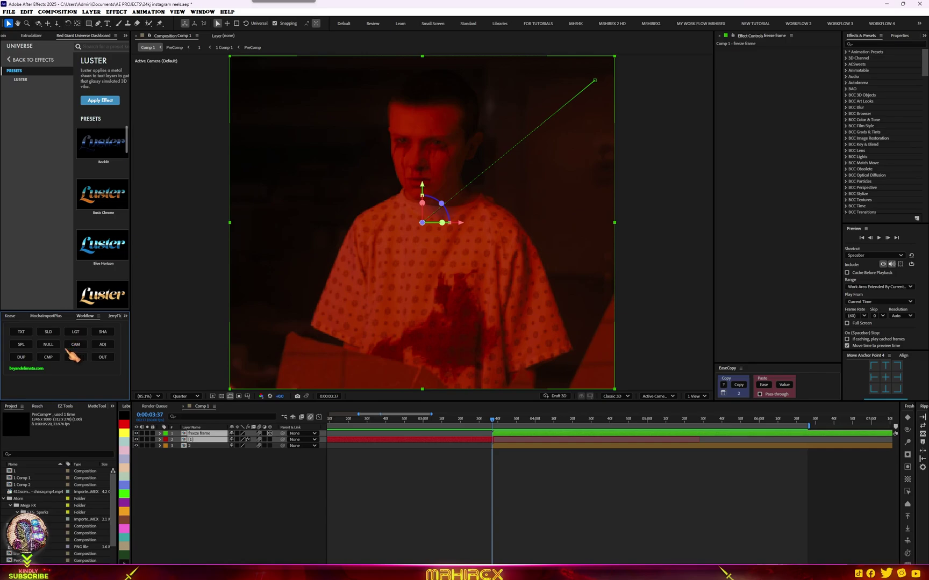
pyautogui.click(48, 358)
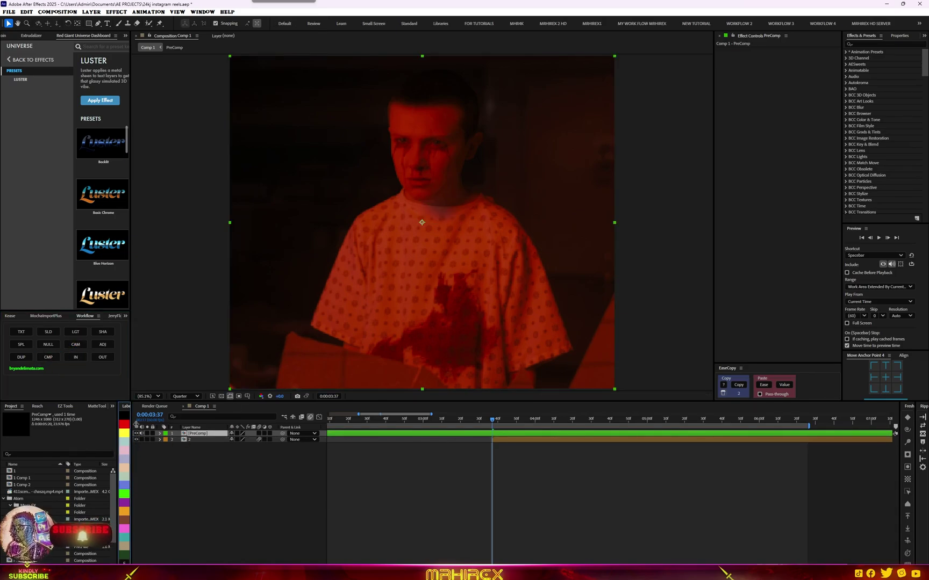
# Step: Give the new precomp layer a red label and rename it f
pyautogui.rightClick(203, 438)
pyautogui.click(223, 413)
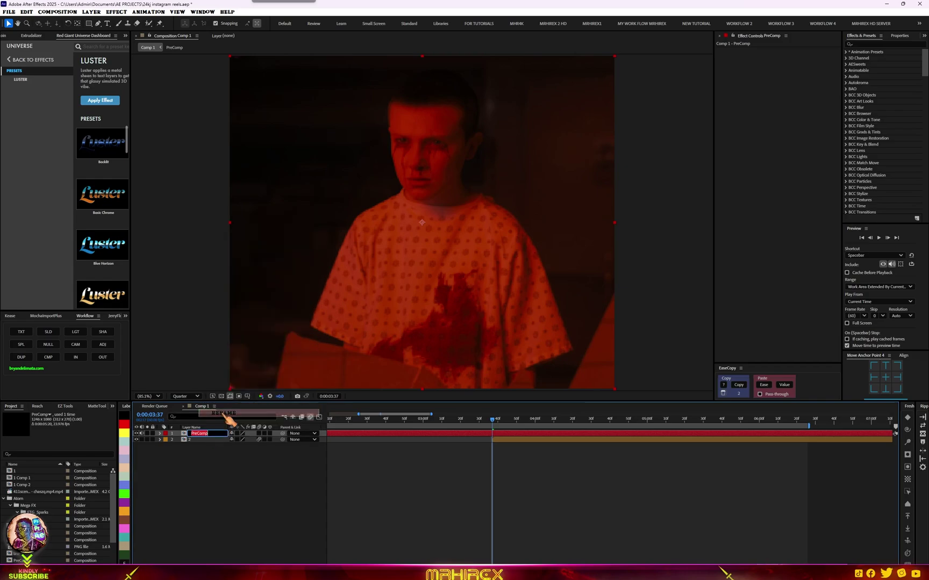
pyautogui.write('f')
pyautogui.press('Return')
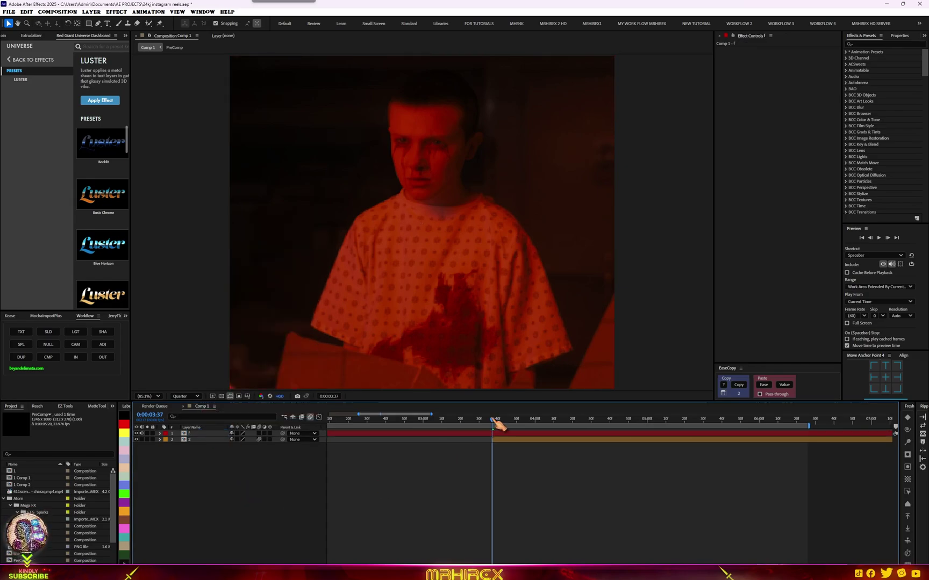
# Step: Apply BCC+Camera Shake to layer f with an FX Editor preset using translation 20, speed 800, scale 6, rotation 5, randomize 100 and motion blur
pyautogui.scroll(5, 497, 438)
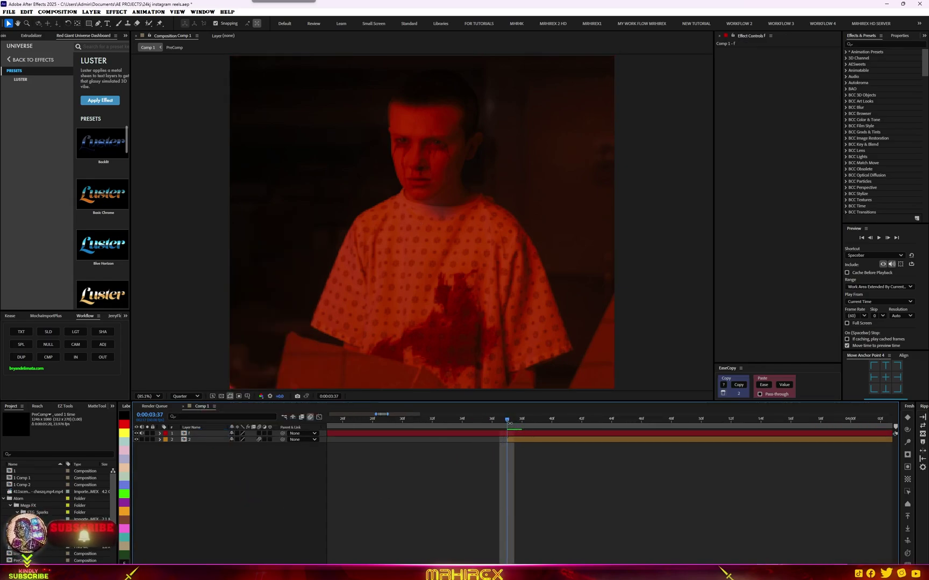
pyautogui.moveTo(508, 423)
pyautogui.mouseDown()
pyautogui.moveTo(524, 426)
pyautogui.moveTo(510, 428)
pyautogui.mouseUp()
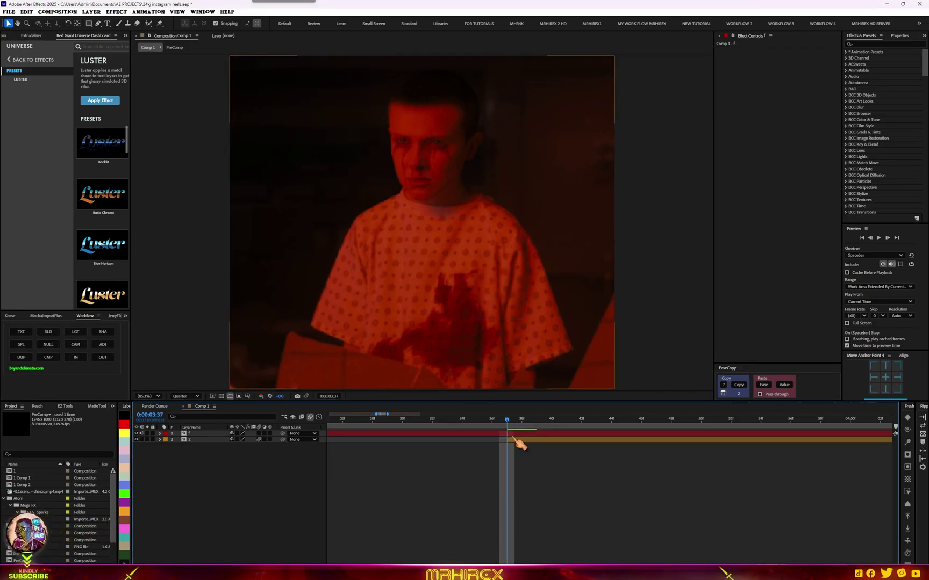
pyautogui.click(515, 440)
pyautogui.click(522, 434)
pyautogui.hotkey('ctrl', 'space')
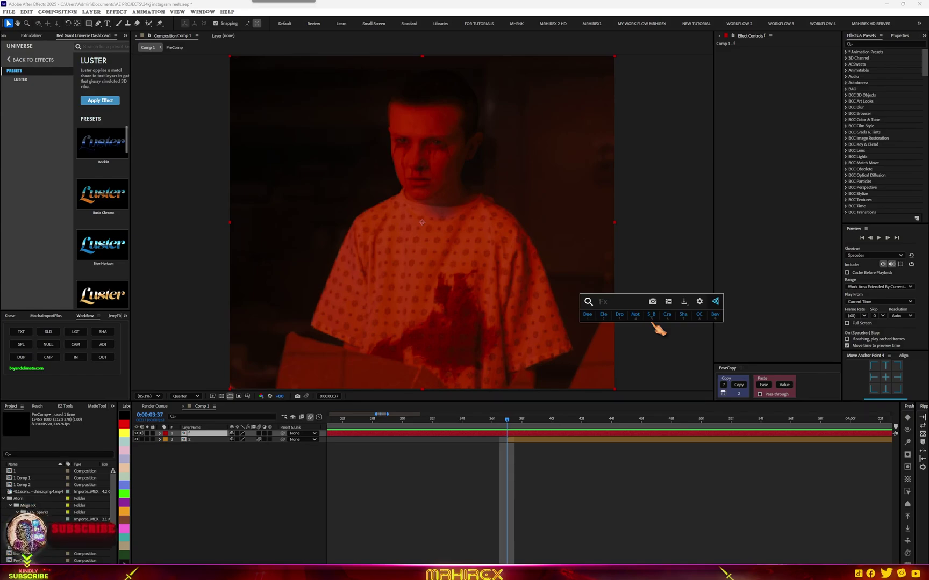
pyautogui.write('shak')
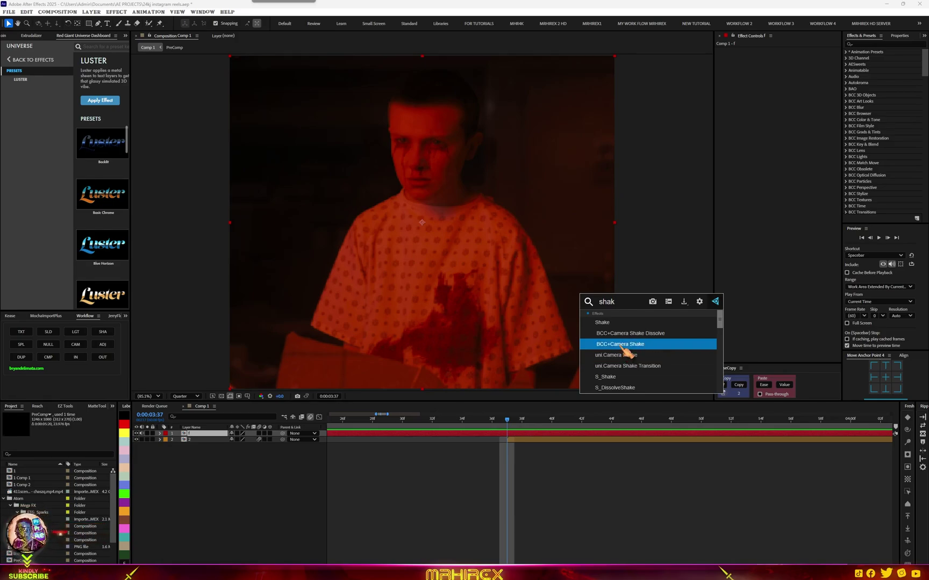
pyautogui.click(622, 348)
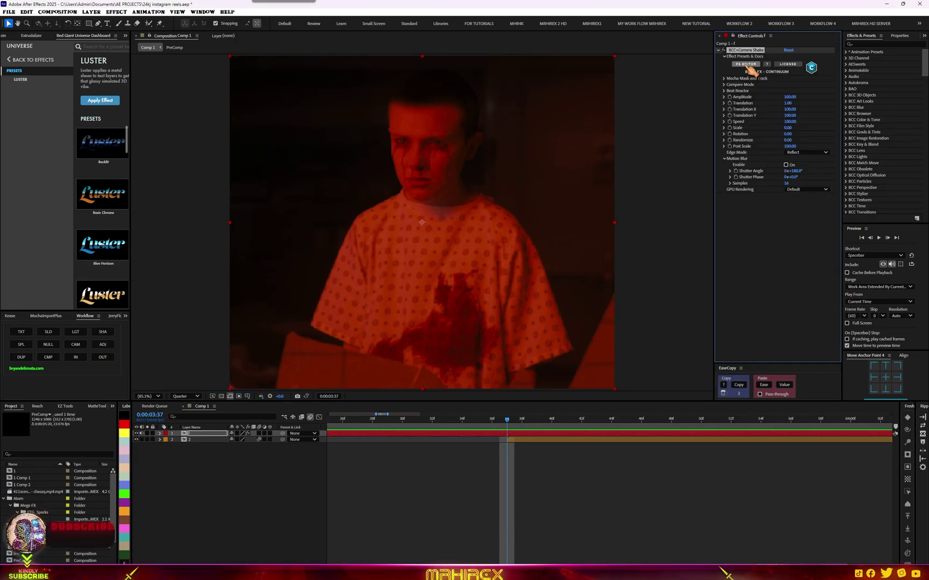
pyautogui.click(745, 64)
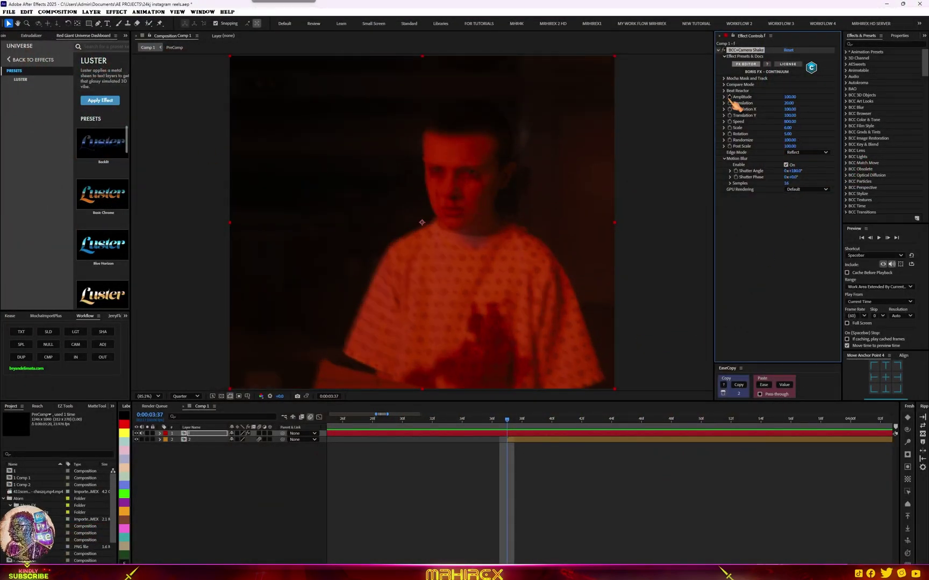
# Step: Keyframe the shake's Amplitude at 0 on 0:00:03:34, 100 on 0:00:03:37 and 0 on 0:00:03:40
pyautogui.press('u')
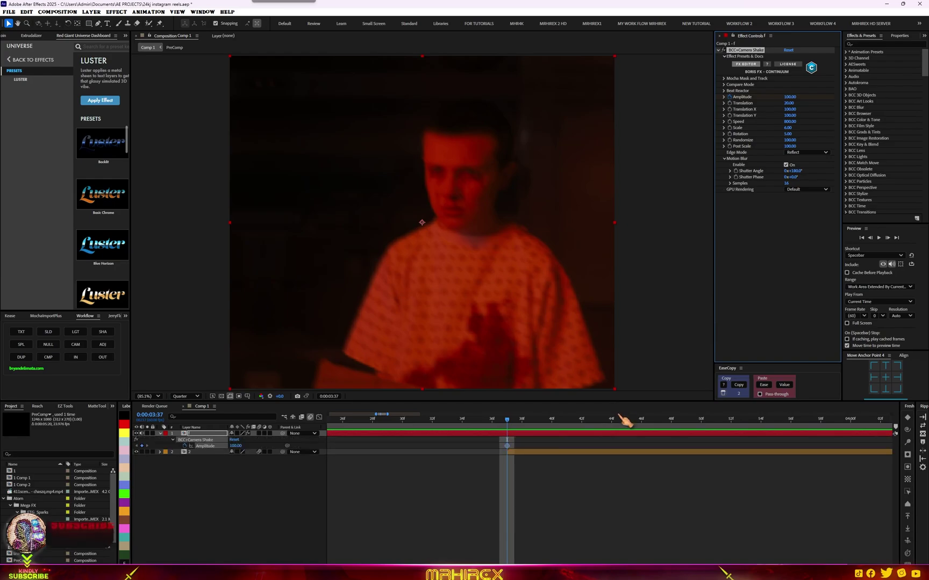
pyautogui.moveTo(510, 426); pyautogui.dragTo(465, 428)
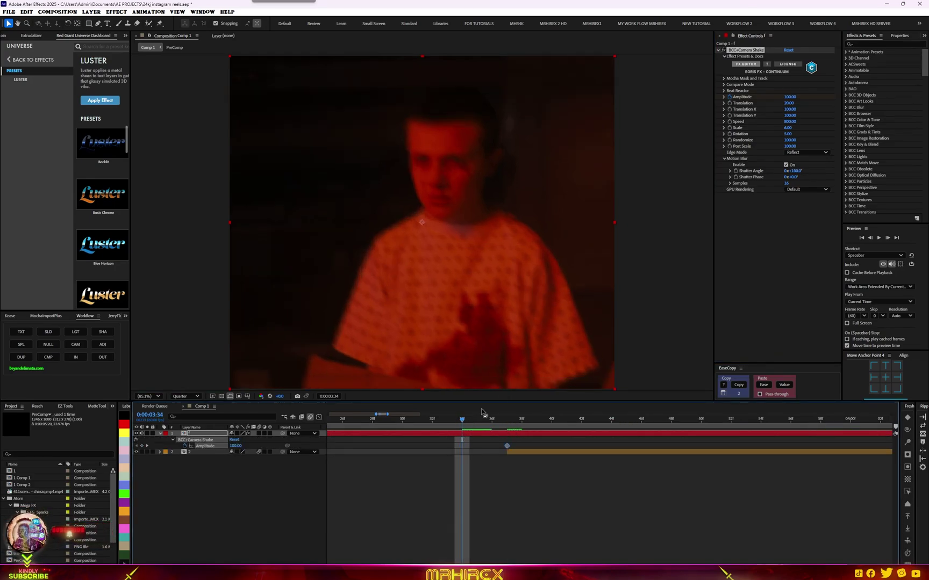
pyautogui.click(729, 97)
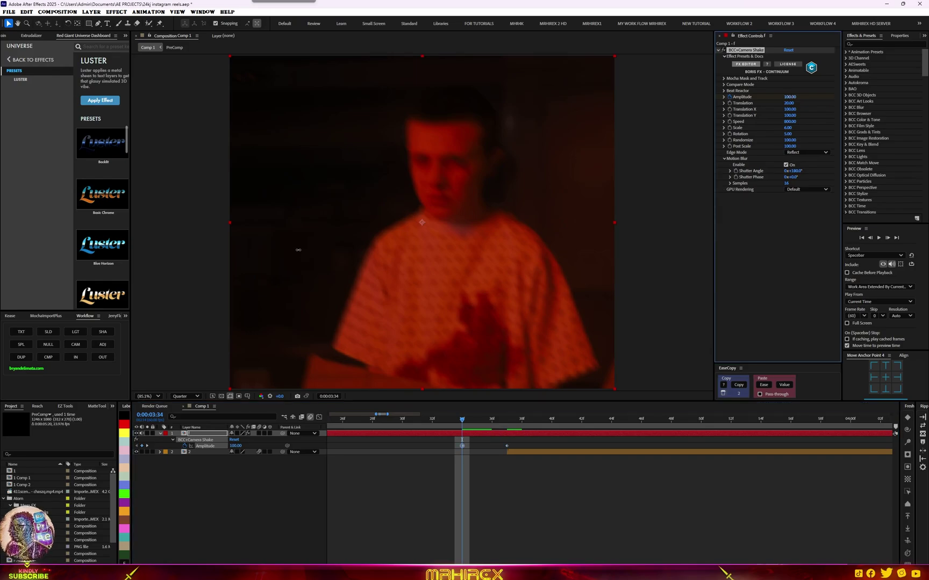
pyautogui.moveTo(463, 420); pyautogui.dragTo(555, 429)
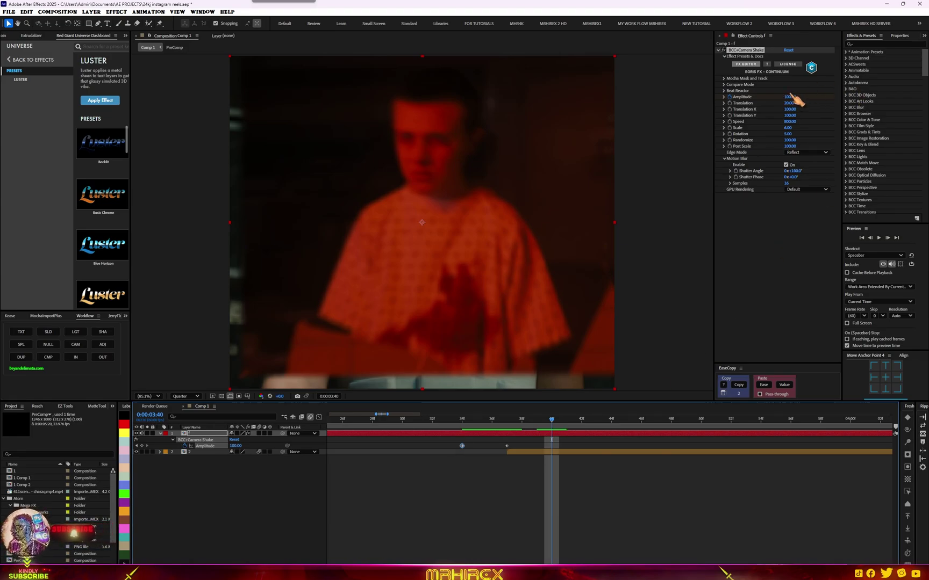
pyautogui.write('0')
pyautogui.press('Return')
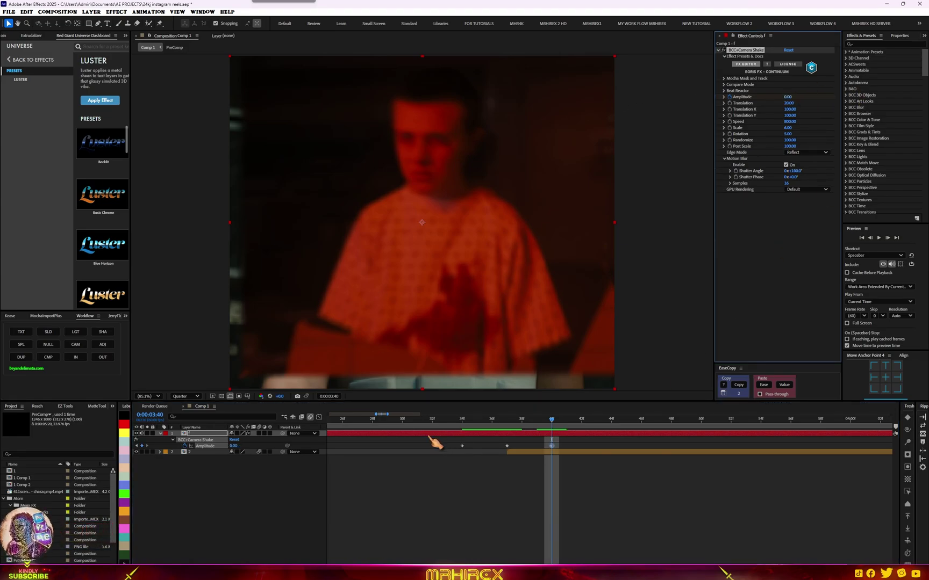
# Step: Apply Easy Ease to all three Amplitude keyframes and increase their influence in the speed graph
pyautogui.moveTo(573, 444); pyautogui.dragTo(402, 457)
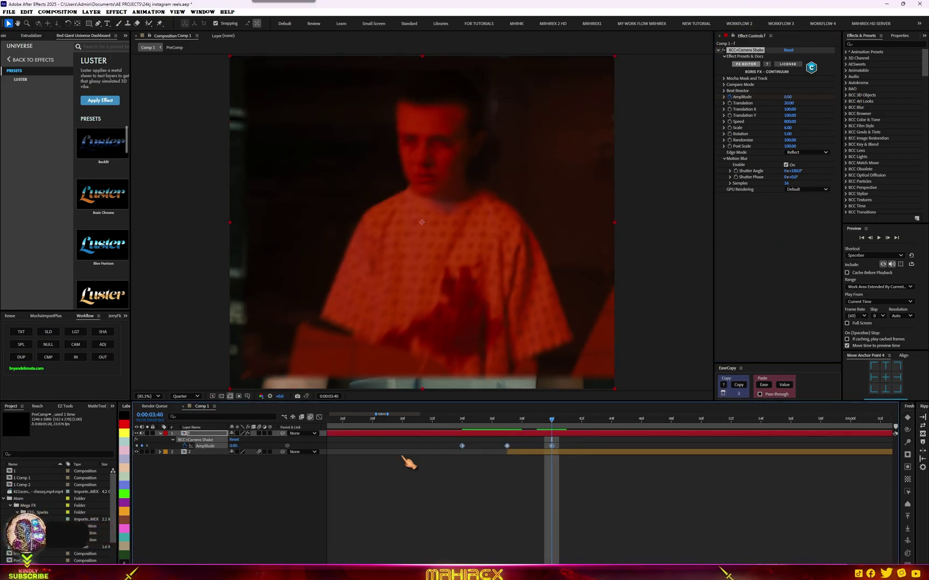
pyautogui.rightClick(464, 447)
pyautogui.moveTo(562, 559)
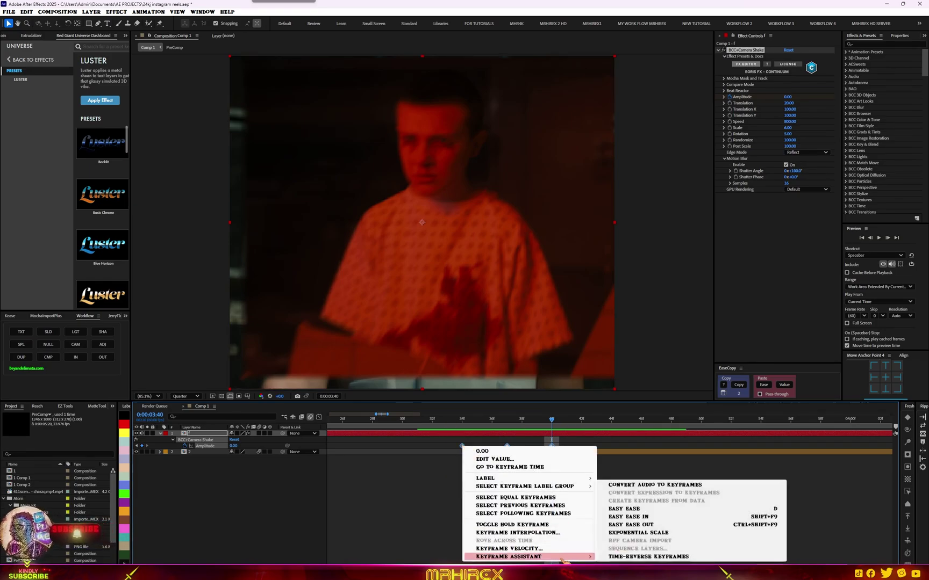
pyautogui.click(640, 508)
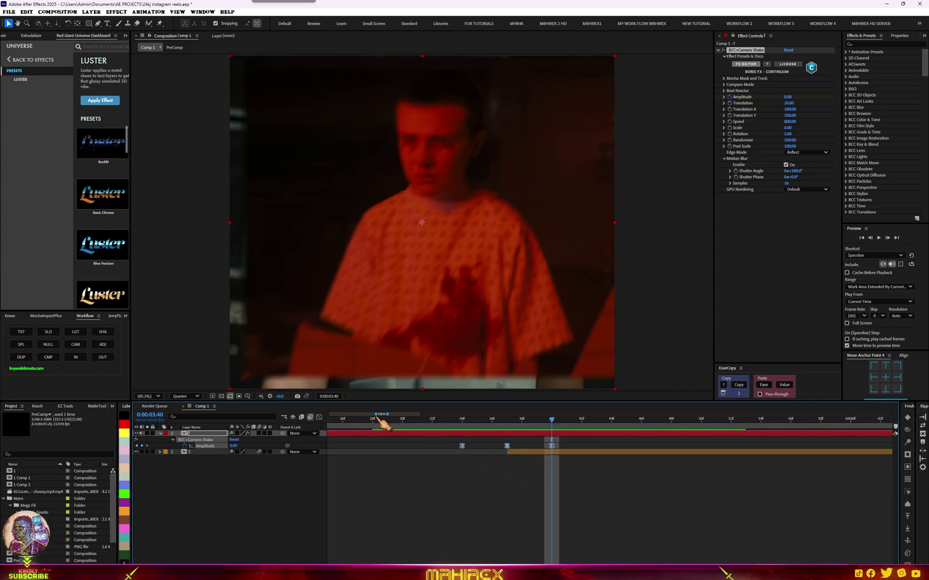
pyautogui.click(318, 417)
pyautogui.moveTo(436, 458); pyautogui.dragTo(484, 499)
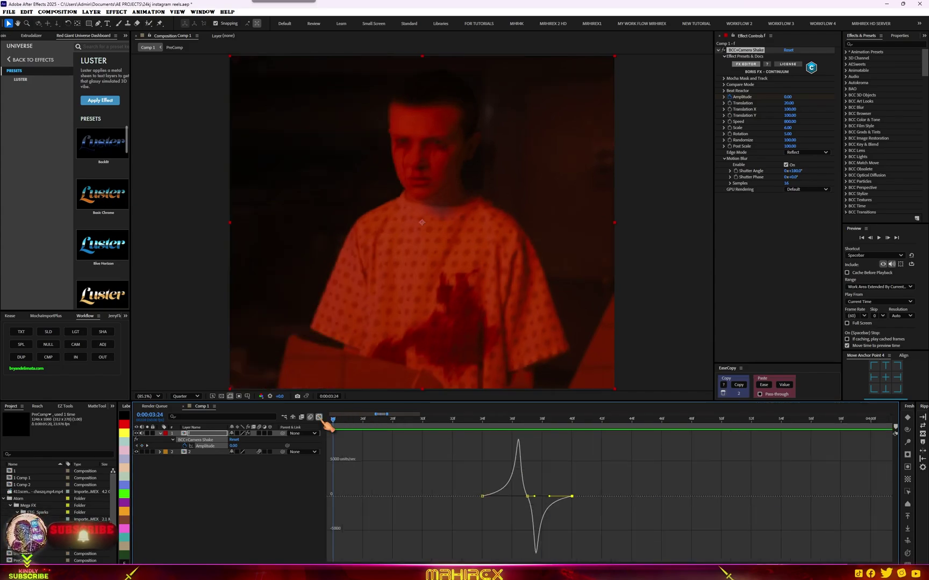
pyautogui.click(319, 418)
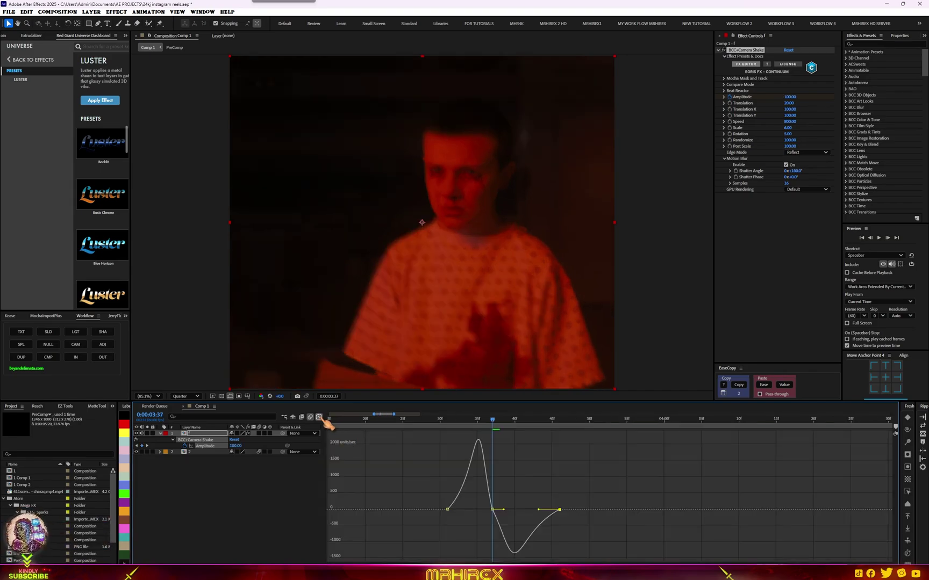
# Step: Spread the outer Amplitude keyframes to about 0:00:03:28 and 0:00:03:51, and preview the shake from 0:00:03:21
pyautogui.click(319, 417)
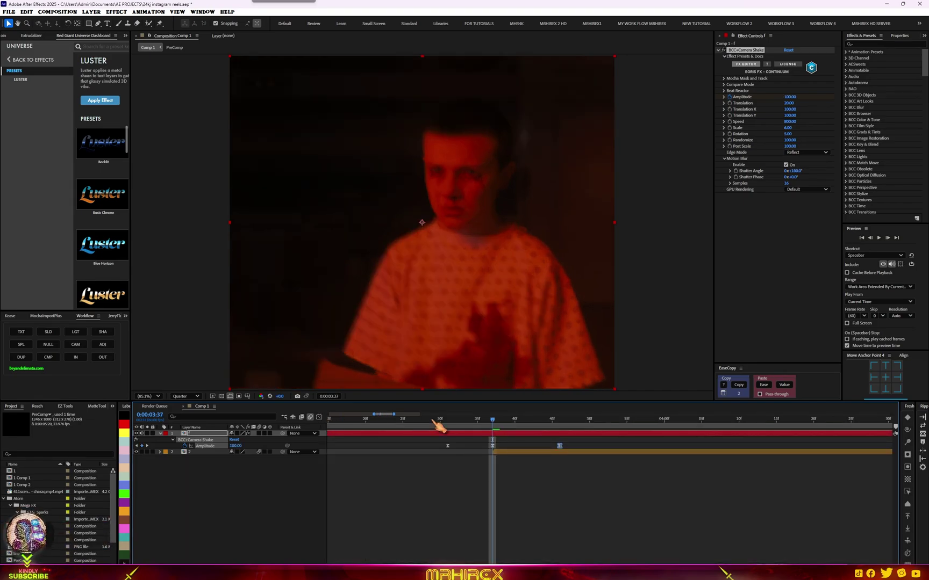
pyautogui.click(434, 422)
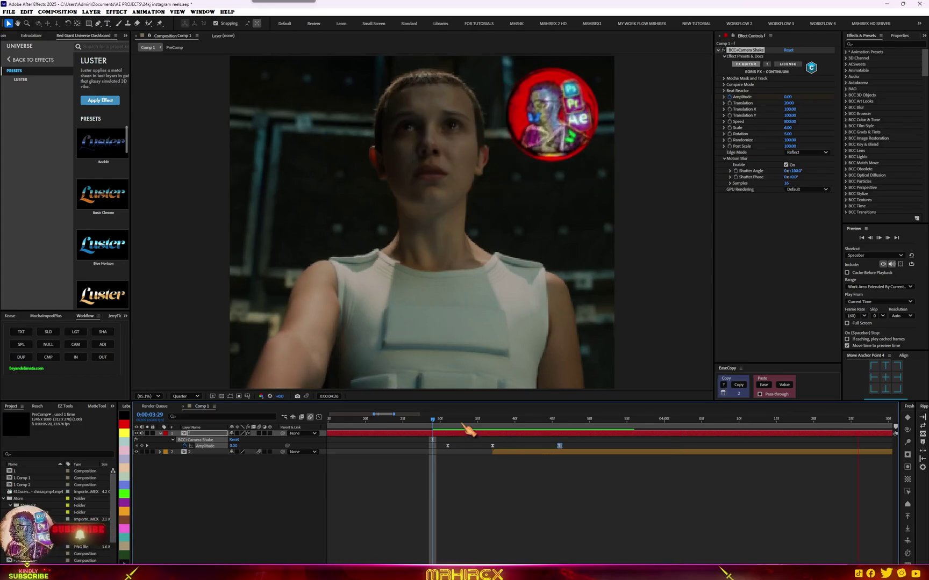
pyautogui.press('space')
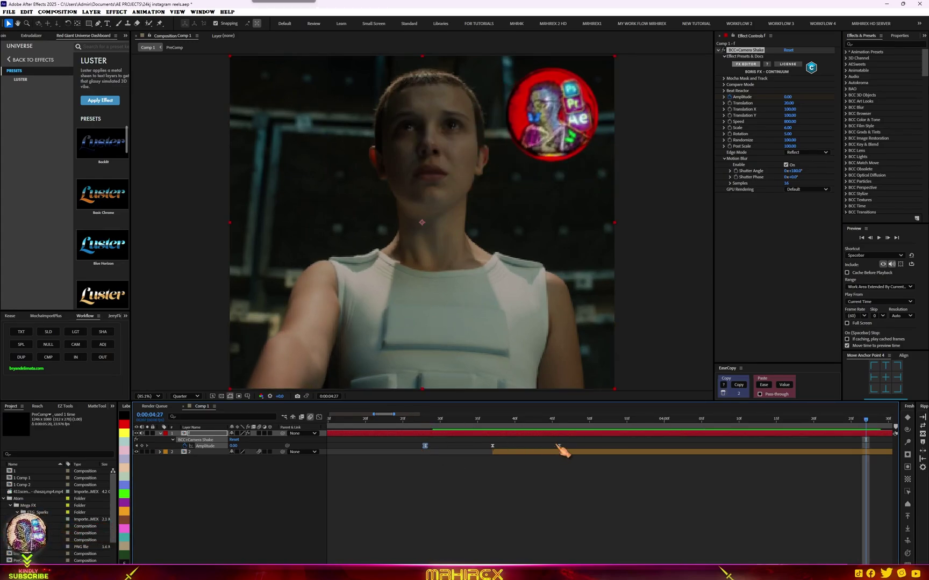
pyautogui.moveTo(558, 446); pyautogui.dragTo(596, 446)
pyautogui.click(373, 422)
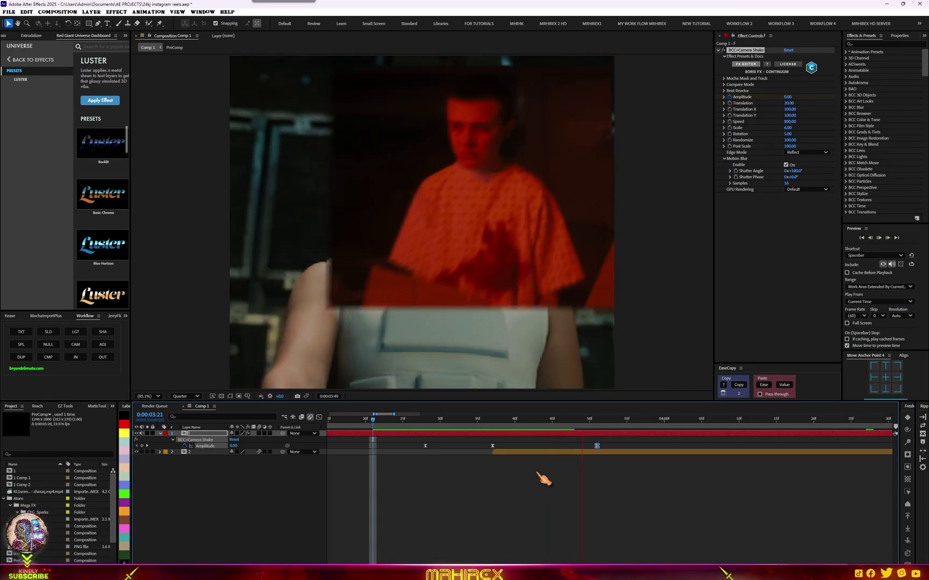
pyautogui.press('space')
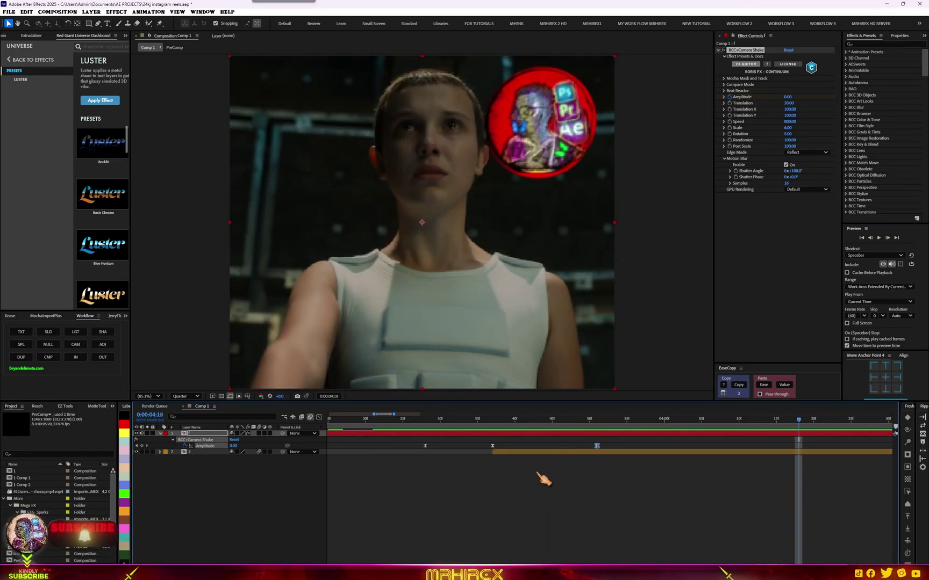
# Step: Preview the camera shake transition from 0:00:02:53 and again from 0:00:03:38
pyautogui.press(';')
pyautogui.click(489, 419)
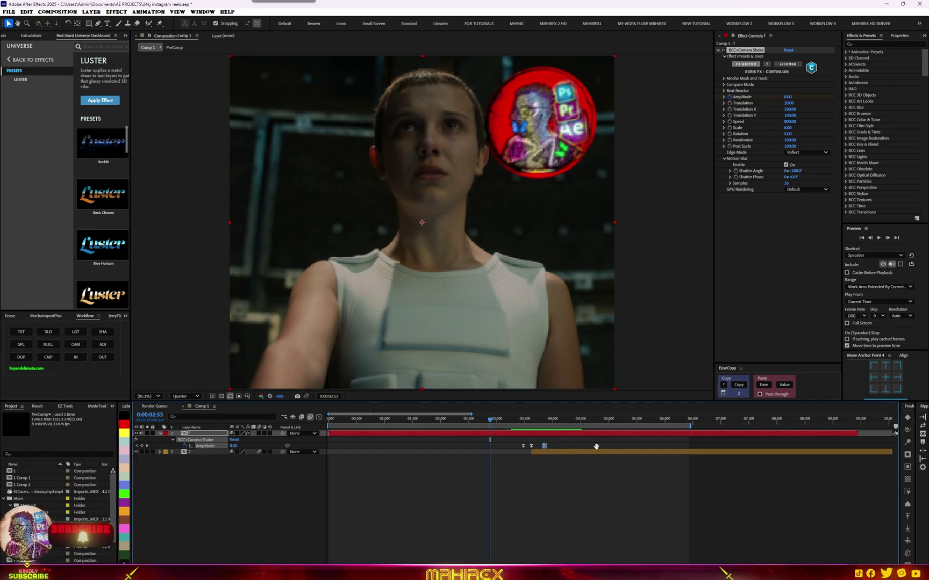
pyautogui.press('space')
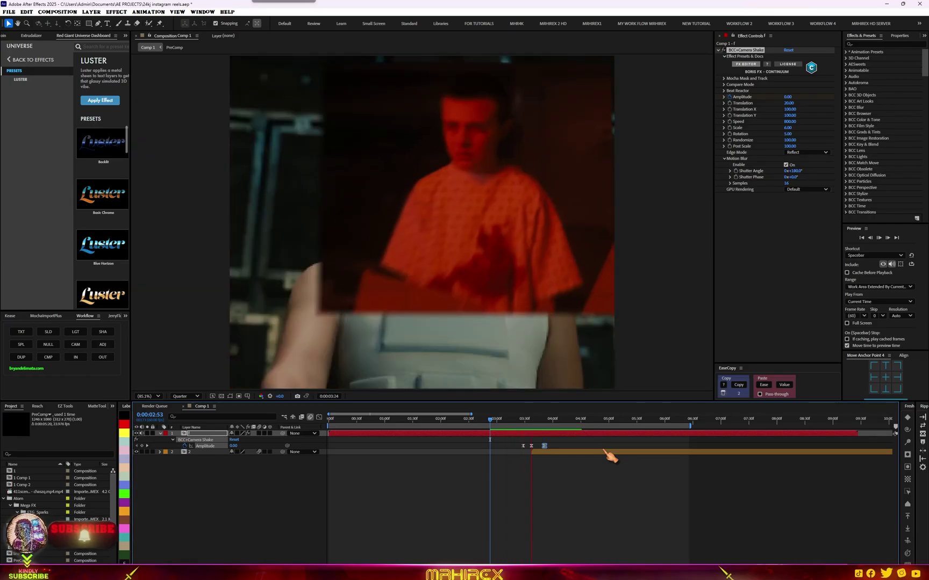
pyautogui.click(533, 420)
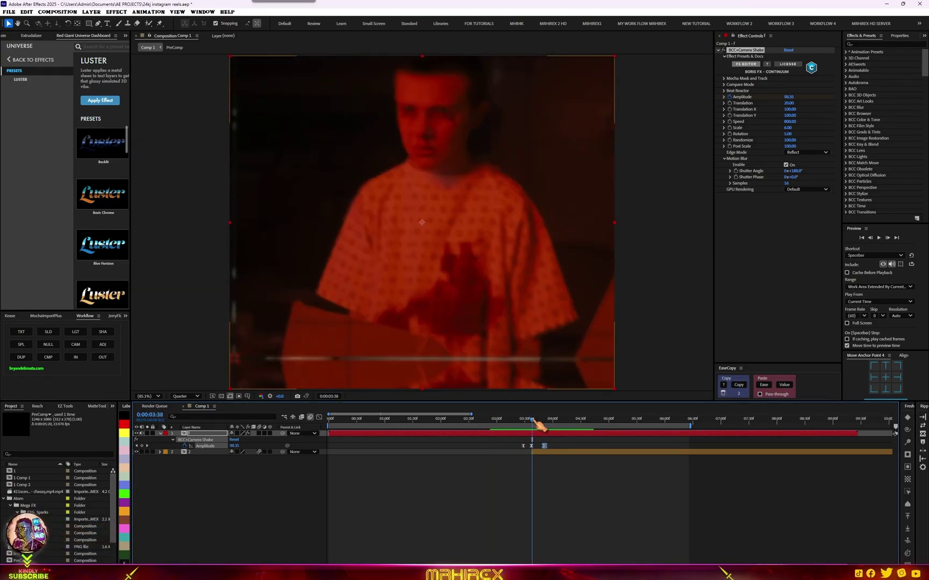
pyautogui.press('space')
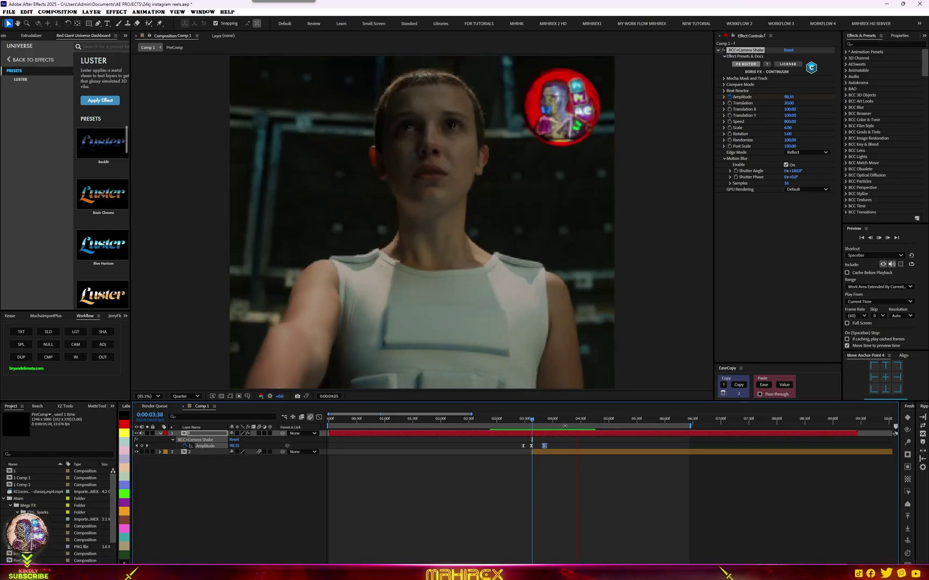
# Step: Open layer f's precomp at 0:00:03:32, add spark clip 15 above the freeze frame, and set its blending mode to Screen
pyautogui.click(527, 421)
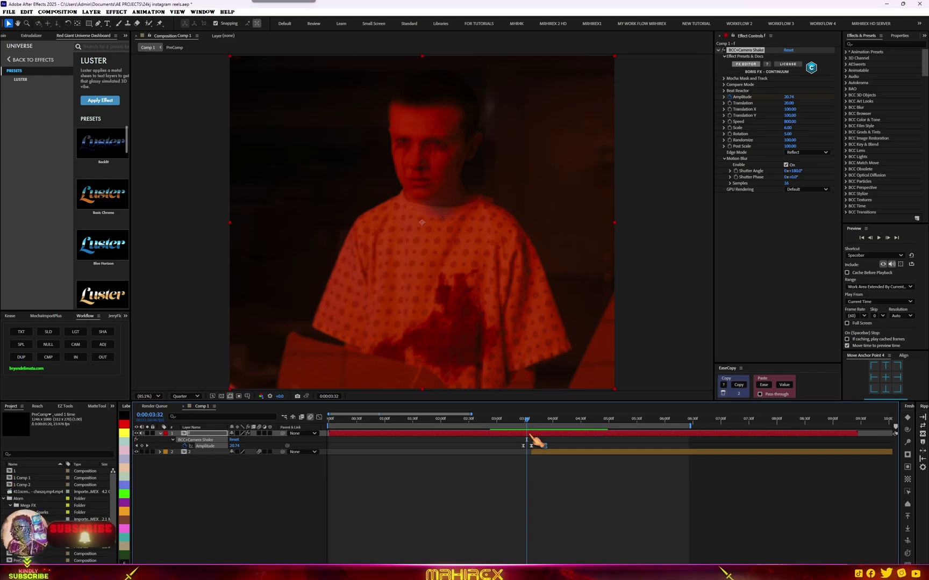
pyautogui.doubleClick(530, 435)
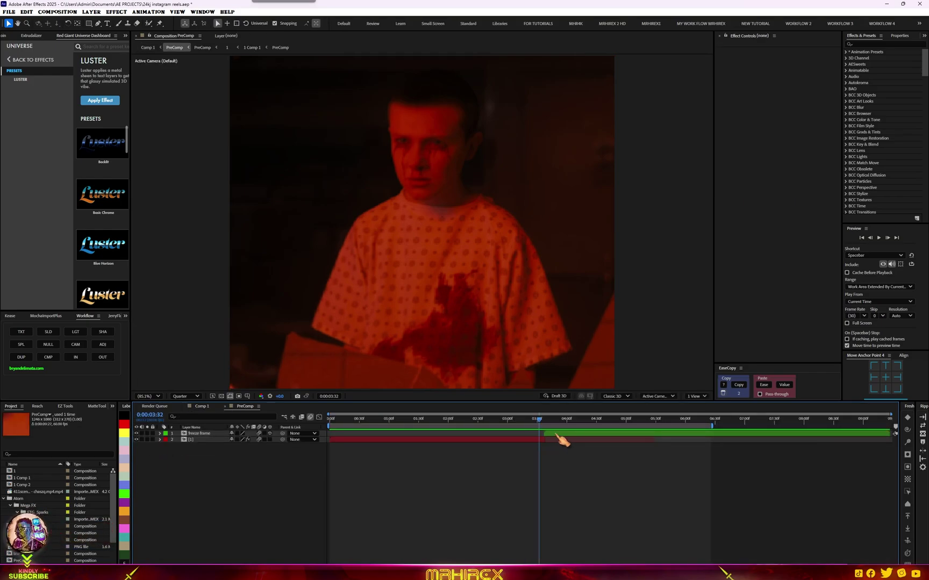
pyautogui.moveTo(547, 422); pyautogui.dragTo(543, 424)
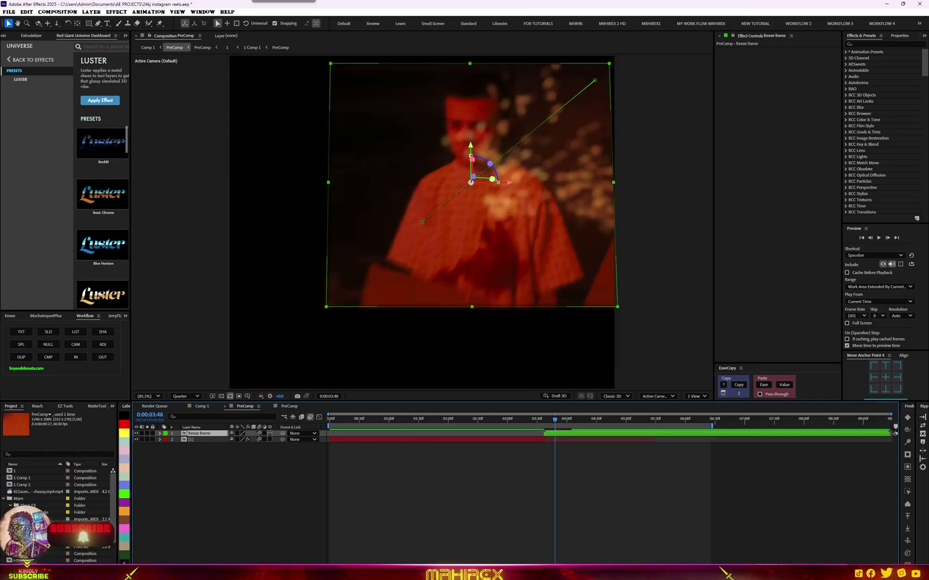
pyautogui.moveTo(40, 519); pyautogui.dragTo(544, 436)
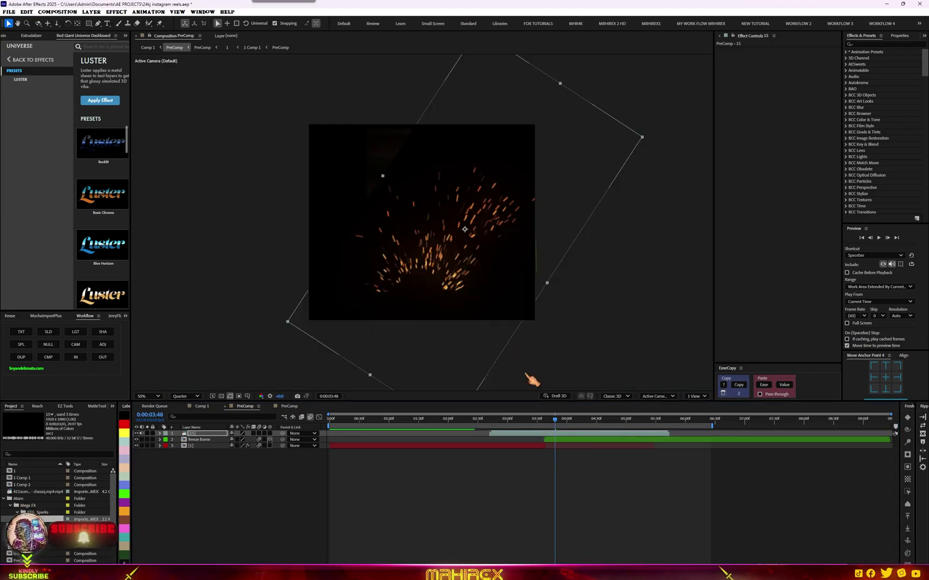
pyautogui.rightClick(568, 433)
pyautogui.moveTo(666, 302)
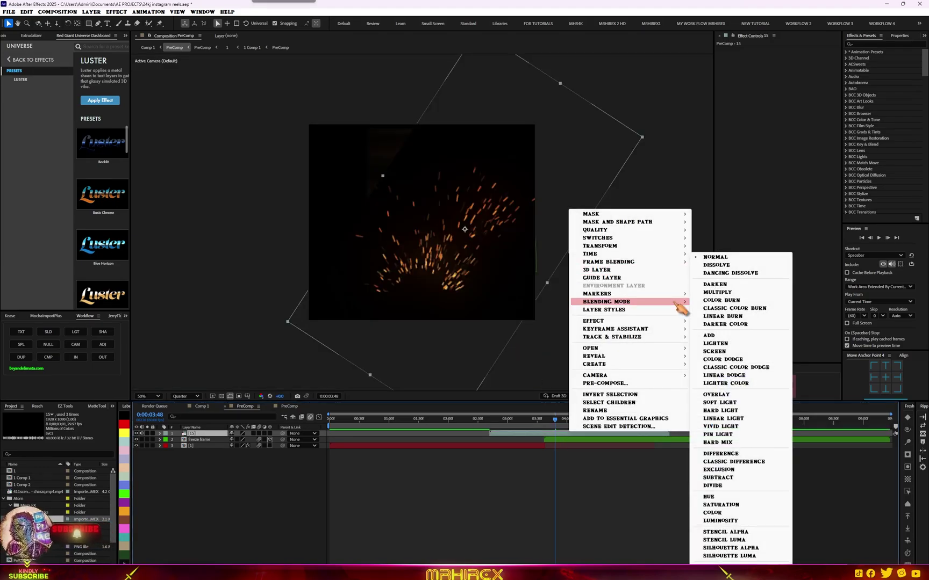
pyautogui.click(725, 353)
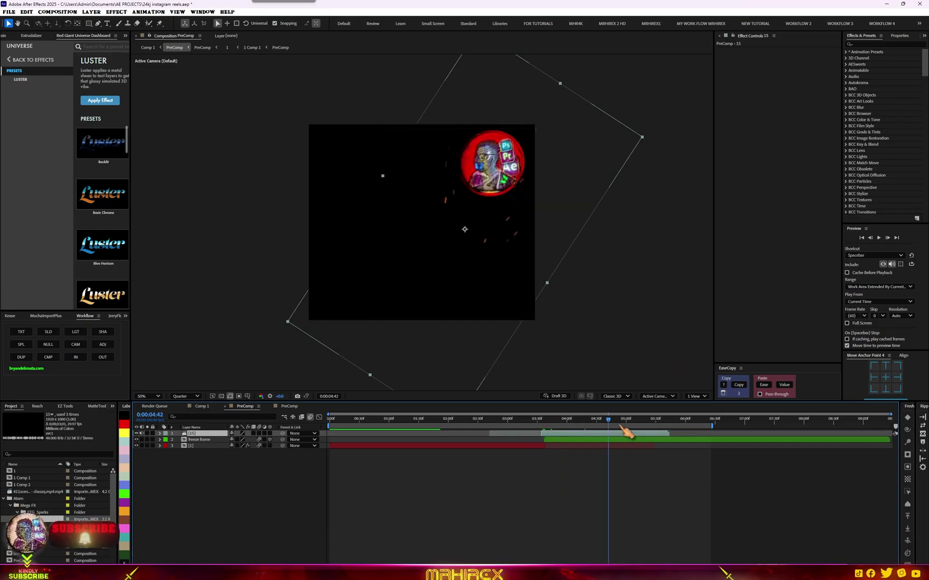
pyautogui.moveTo(620, 426); pyautogui.dragTo(409, 450)
# Step: Return to Comp 1 and preview the spark overlay with the shake from 0:00:03:09
pyautogui.click(203, 407)
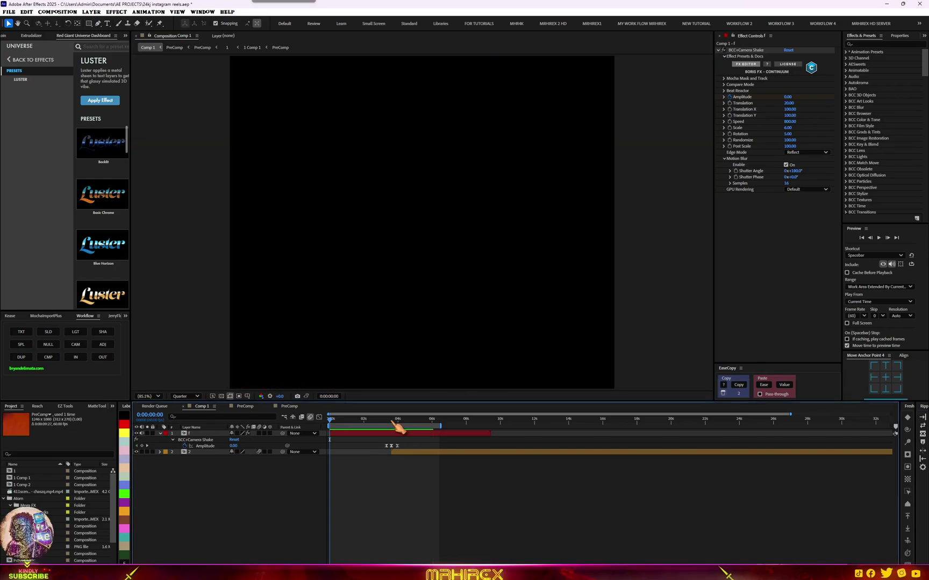
pyautogui.click(391, 421)
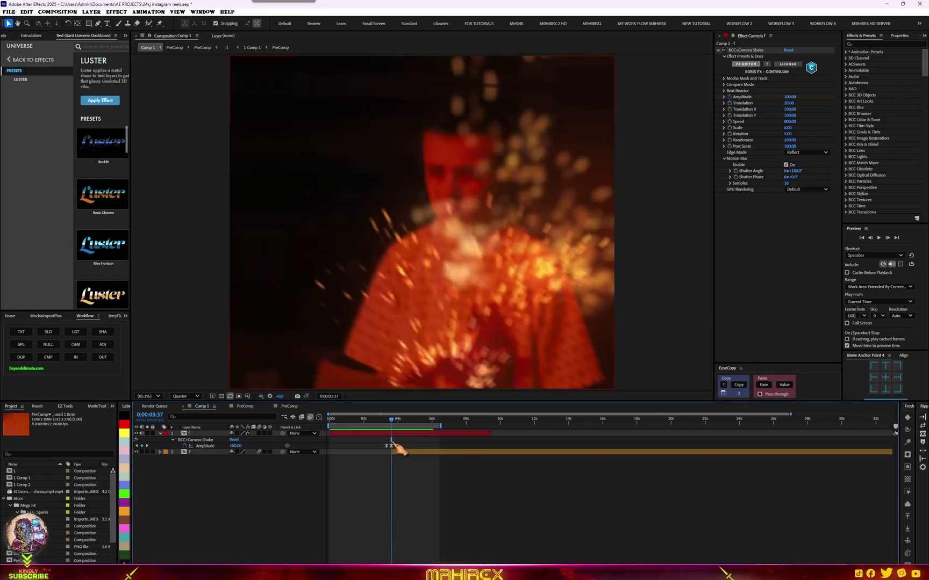
pyautogui.scroll(3, 393, 443)
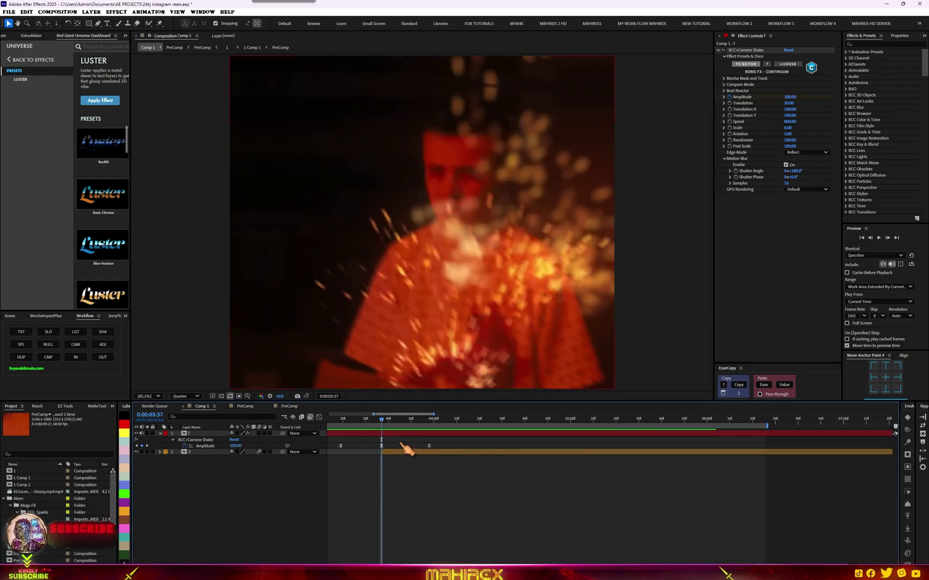
# Step: Precompose layer f in Comp 1 and rename the resulting layer f
pyautogui.click(395, 436)
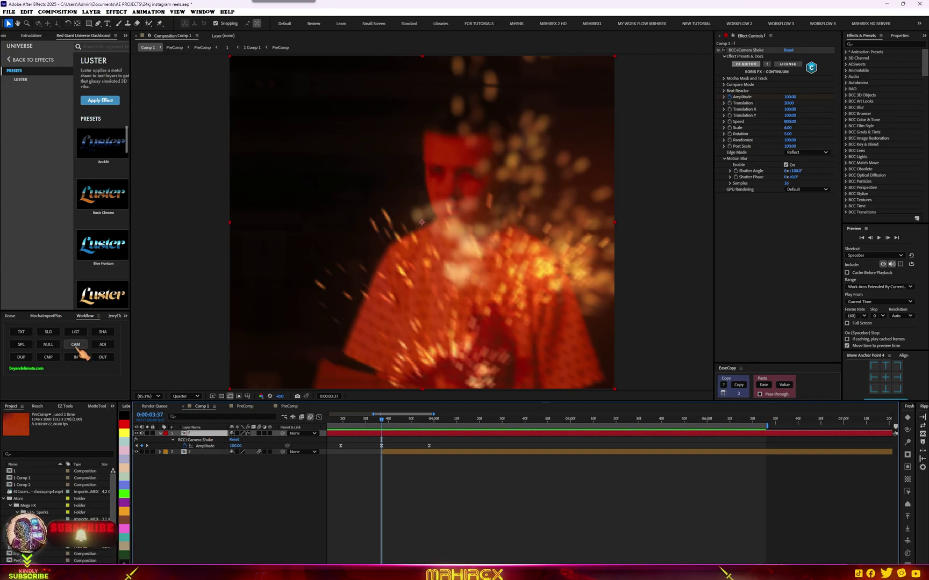
pyautogui.click(48, 357)
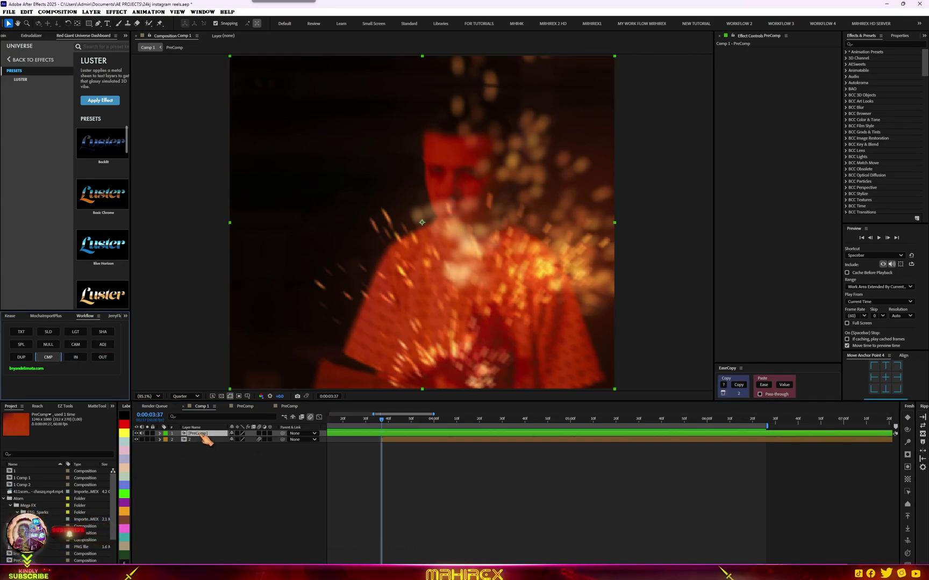
pyautogui.rightClick(200, 434)
pyautogui.click(239, 412)
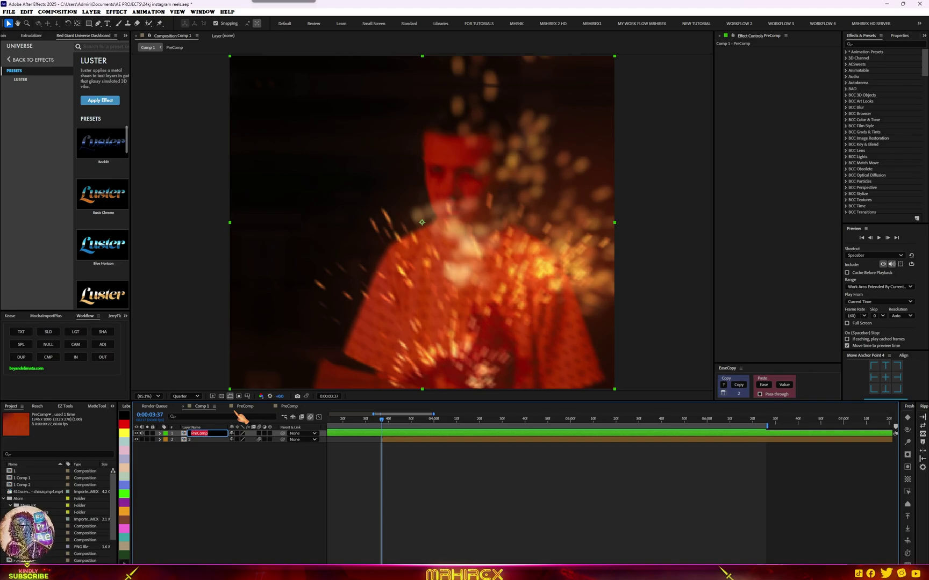
pyautogui.write('f')
pyautogui.press('Return')
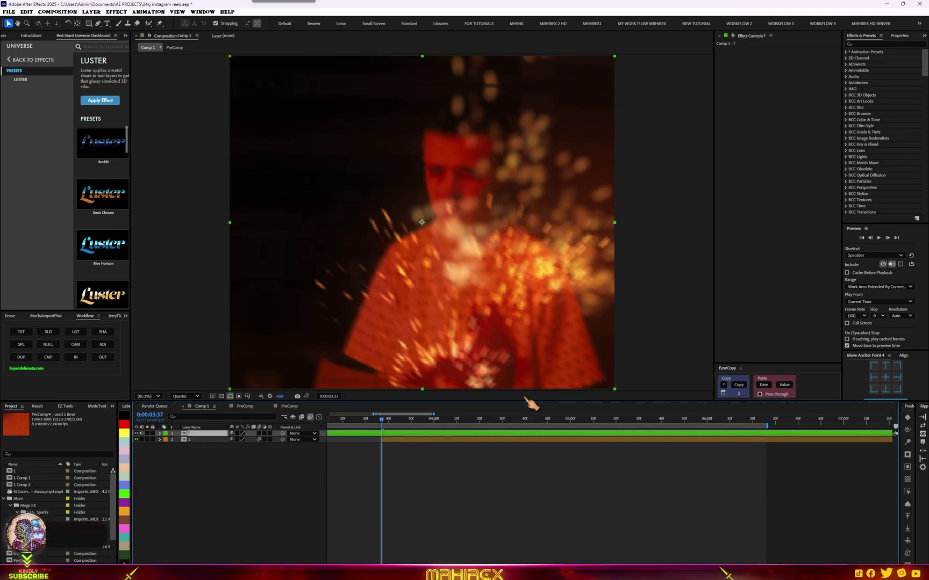
# Step: Apply Glitchify to layer f and keyframe Glitchify Amount and Glitchify Speed at 50 on 0:00:03:37
pyautogui.hotkey('ctrl', 'space')
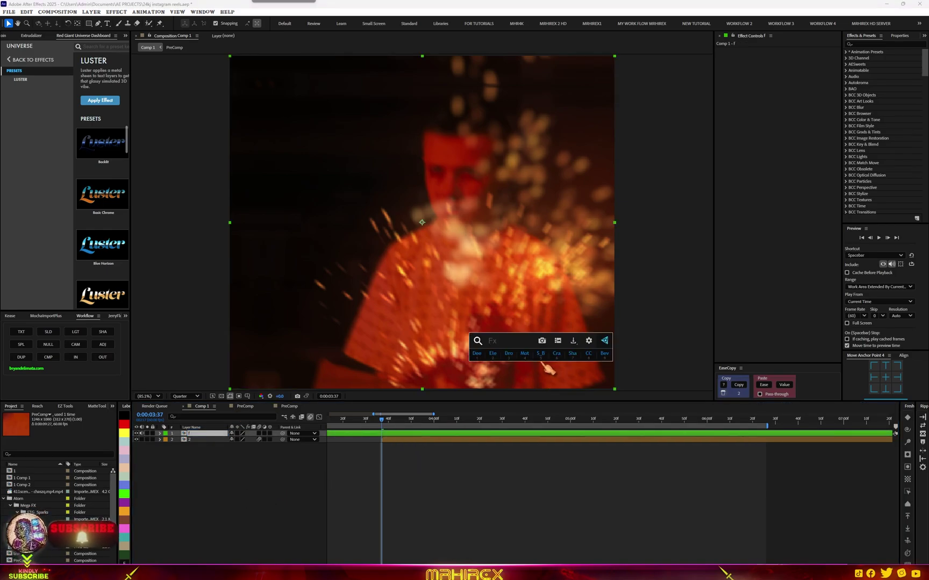
pyautogui.write('gli')
pyautogui.click(503, 370)
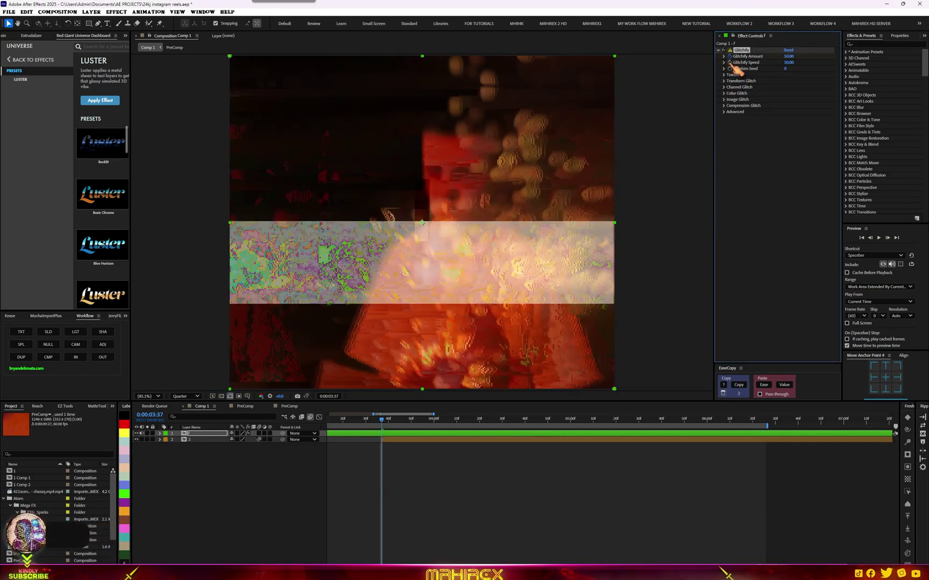
pyautogui.press('u')
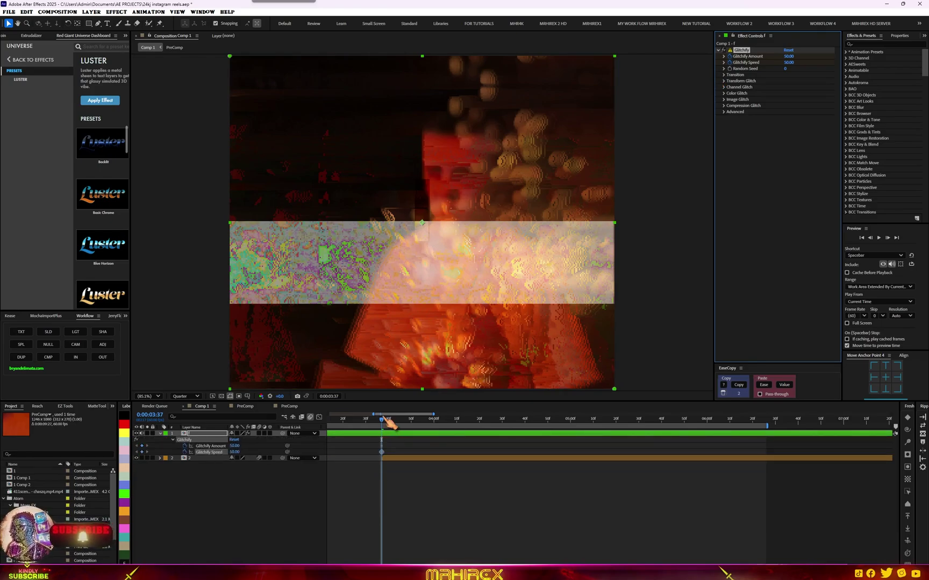
# Step: Keyframe Glitchify Amount and Glitchify Speed at 0 on both 0:00:03:06 and 0:00:04:06
pyautogui.moveTo(382, 419); pyautogui.dragTo(325, 431)
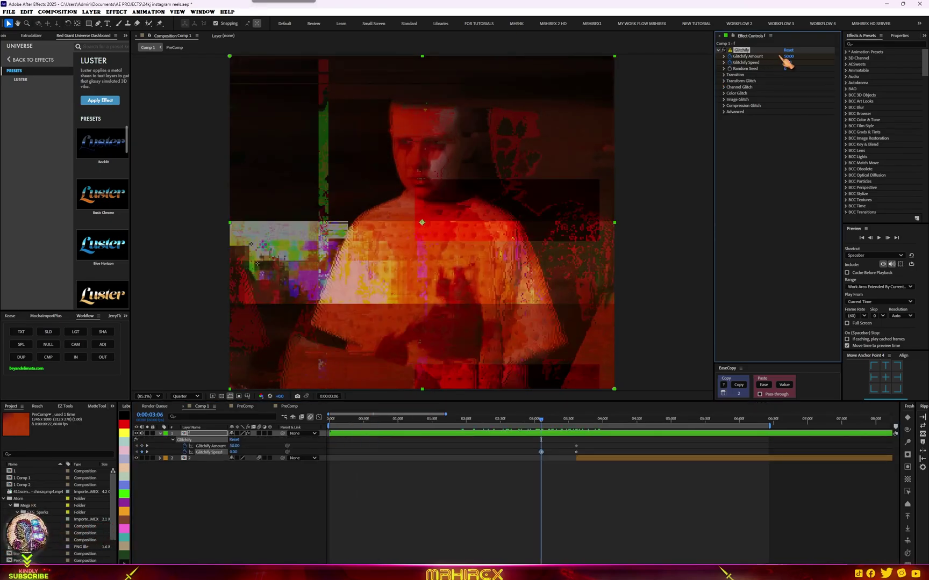
pyautogui.moveTo(788, 57); pyautogui.dragTo(716, 66)
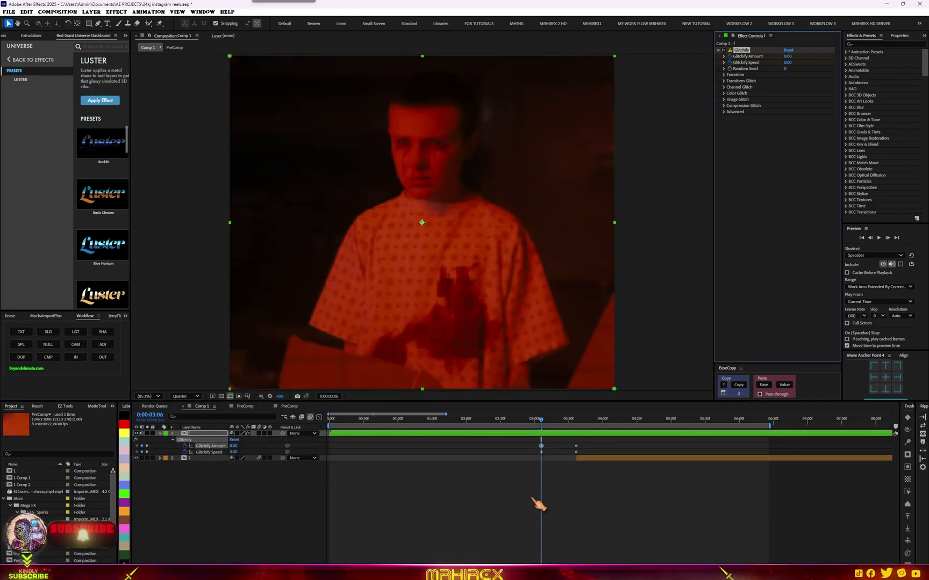
pyautogui.moveTo(544, 421); pyautogui.dragTo(611, 425)
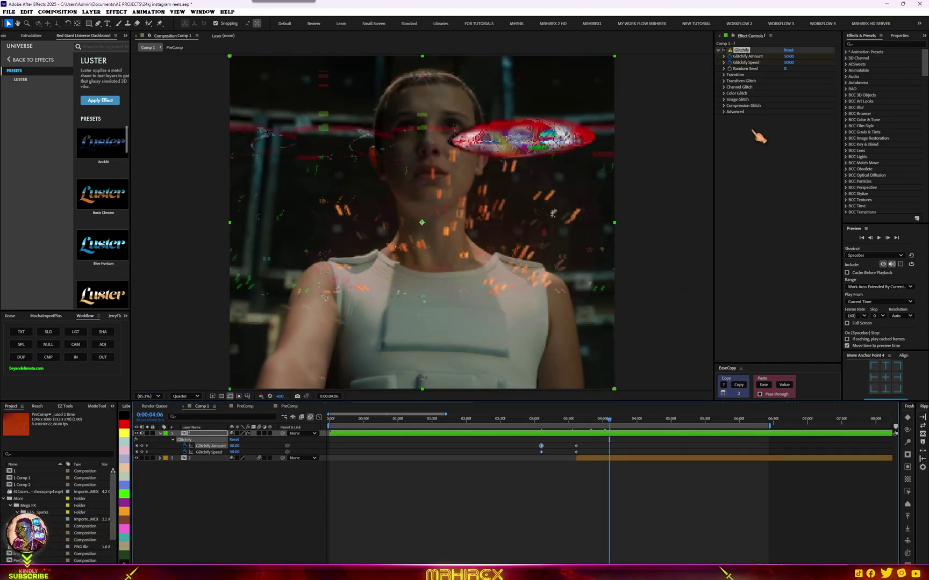
pyautogui.moveTo(788, 57); pyautogui.dragTo(691, 62)
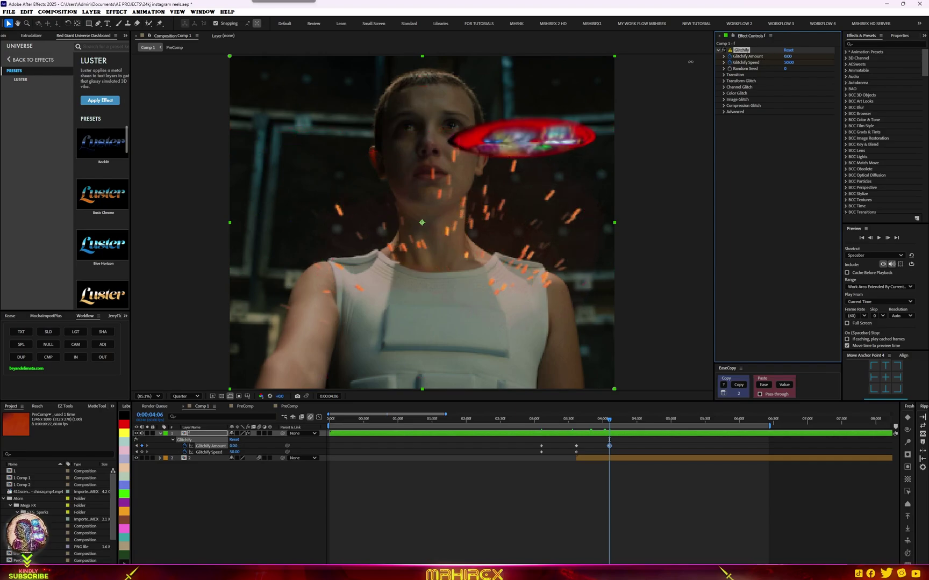
pyautogui.moveTo(789, 62); pyautogui.dragTo(597, 149)
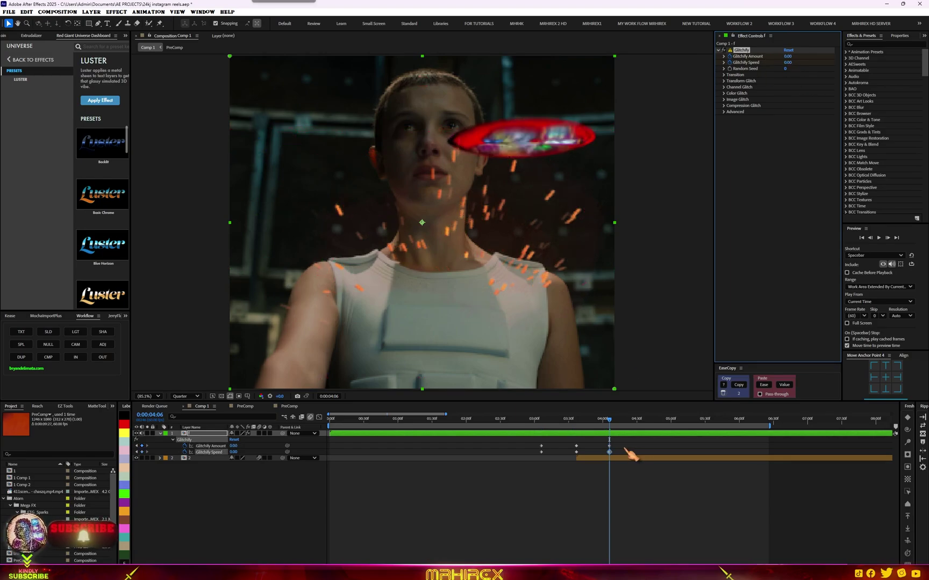
# Step: Apply Easy Ease to all Glitchify Amount and Speed keyframes and increase the outer keyframes' influence in the speed graph
pyautogui.moveTo(625, 469); pyautogui.dragTo(461, 444)
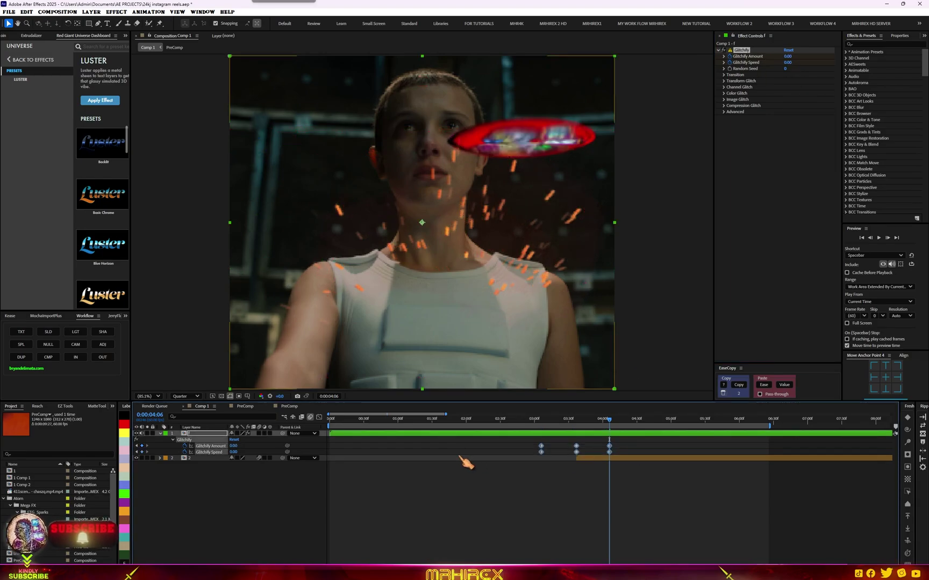
pyautogui.rightClick(610, 452)
pyautogui.moveTo(656, 562)
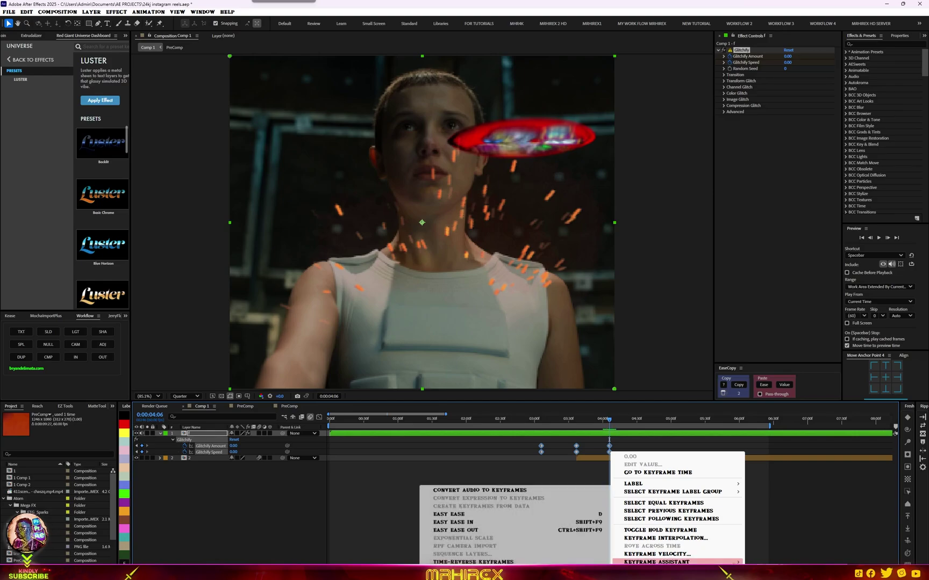
pyautogui.click(458, 515)
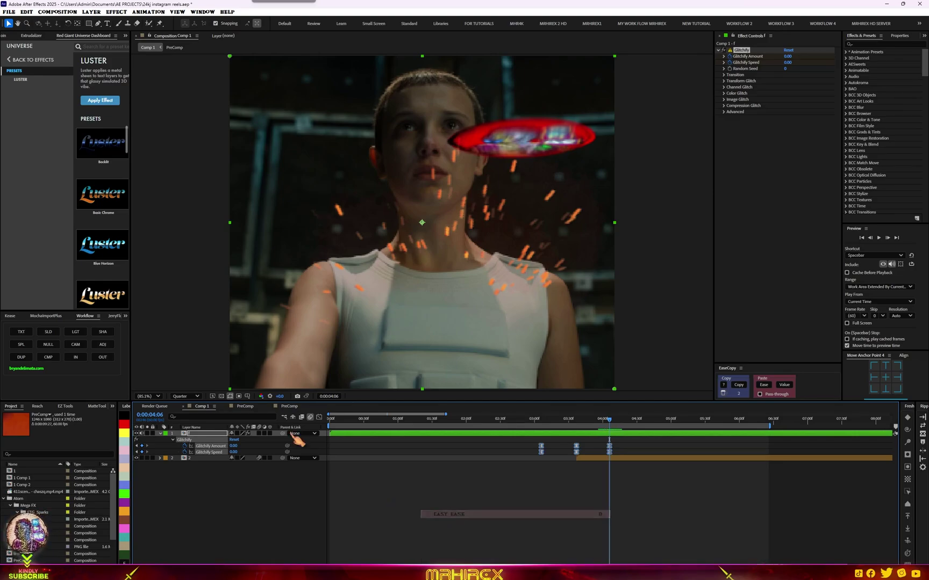
pyautogui.click(319, 417)
pyautogui.moveTo(514, 477); pyautogui.dragTo(548, 495)
pyautogui.moveTo(711, 479); pyautogui.dragTo(639, 512)
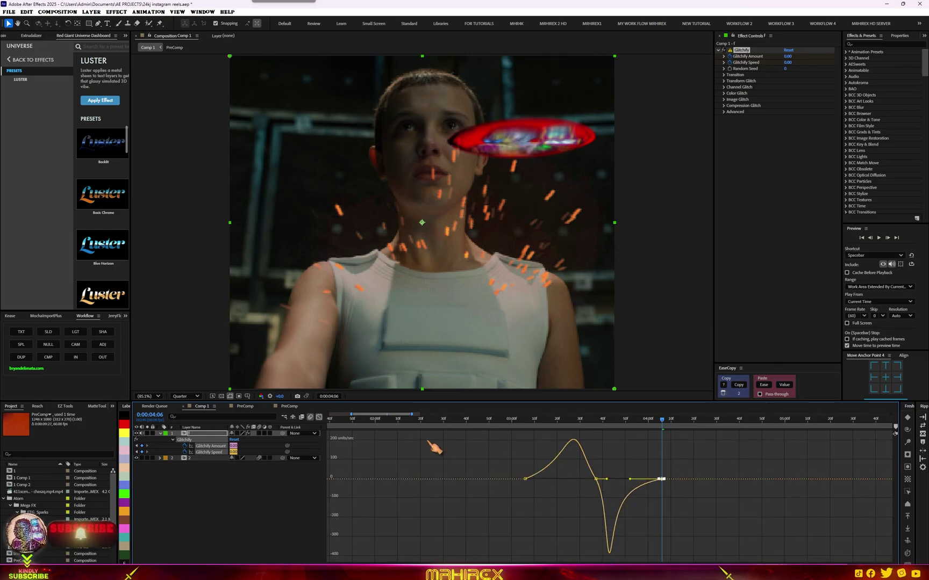
pyautogui.click(319, 418)
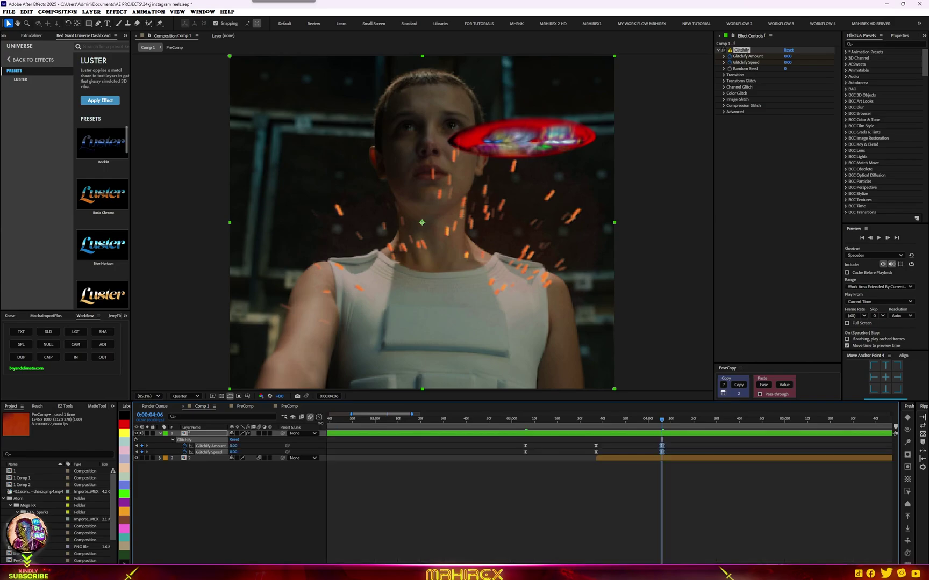
# Step: Set Glitchify's Random Seed to 4400 while viewing the glitch at 0:00:03:37, and preview the composition from the start
pyautogui.click(584, 420)
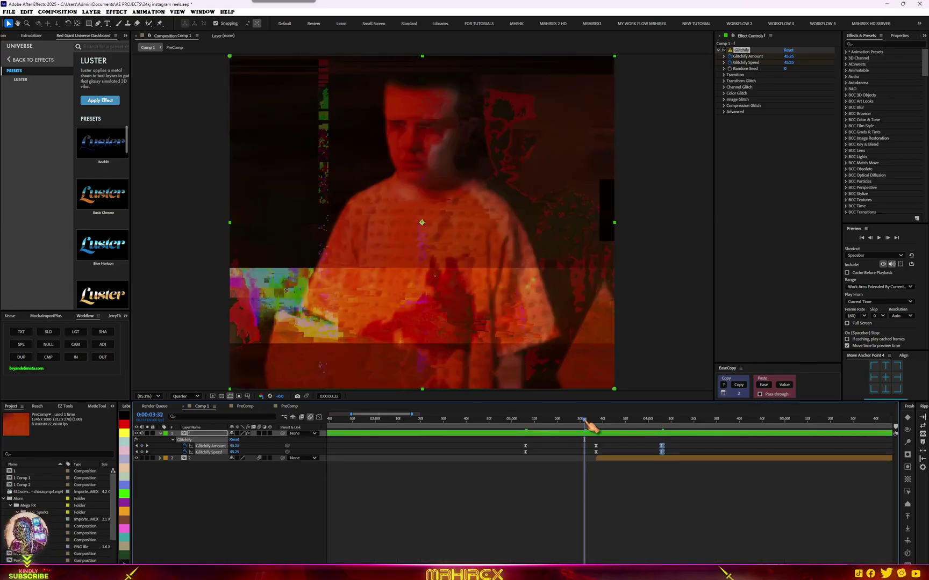
pyautogui.moveTo(590, 423); pyautogui.dragTo(596, 421)
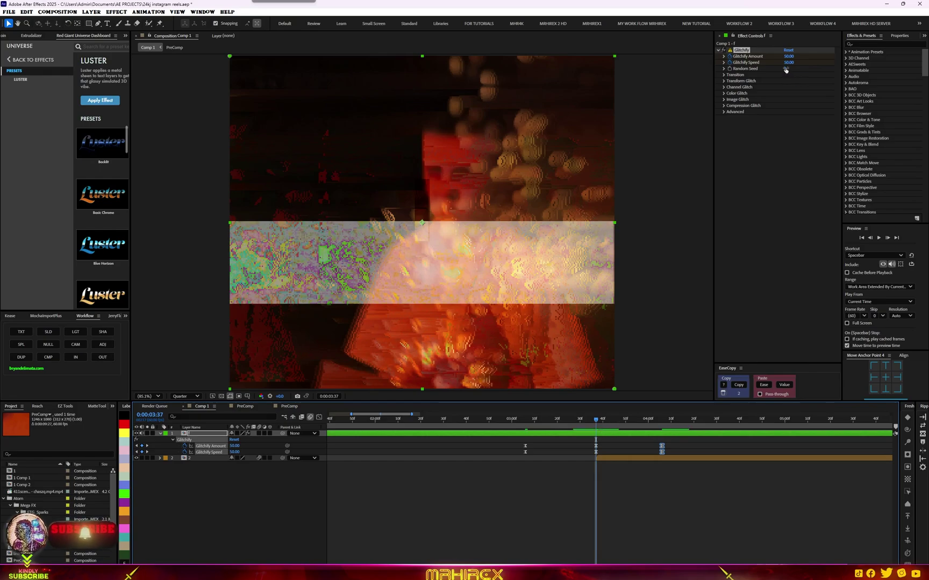
pyautogui.moveTo(785, 70); pyautogui.dragTo(790, 69)
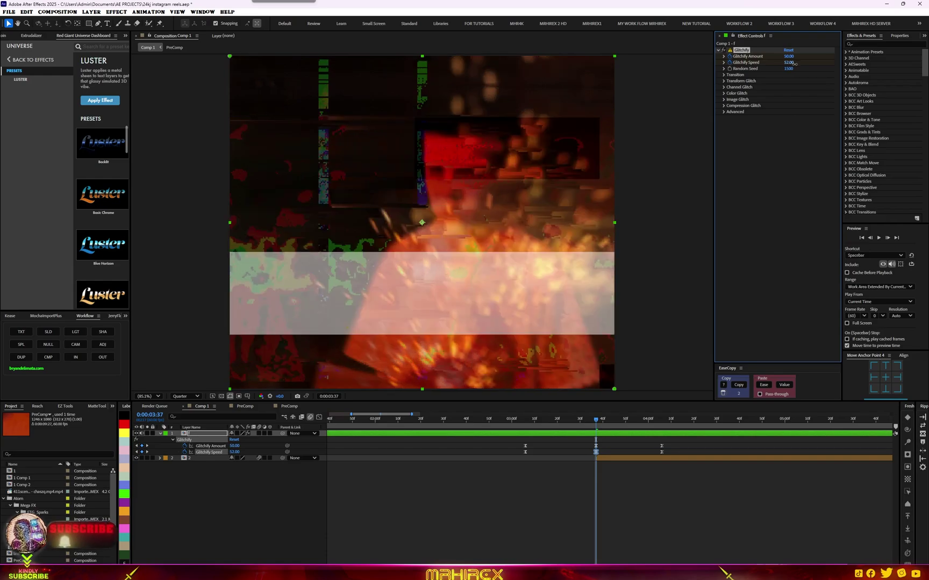
pyautogui.moveTo(795, 63); pyautogui.dragTo(790, 69)
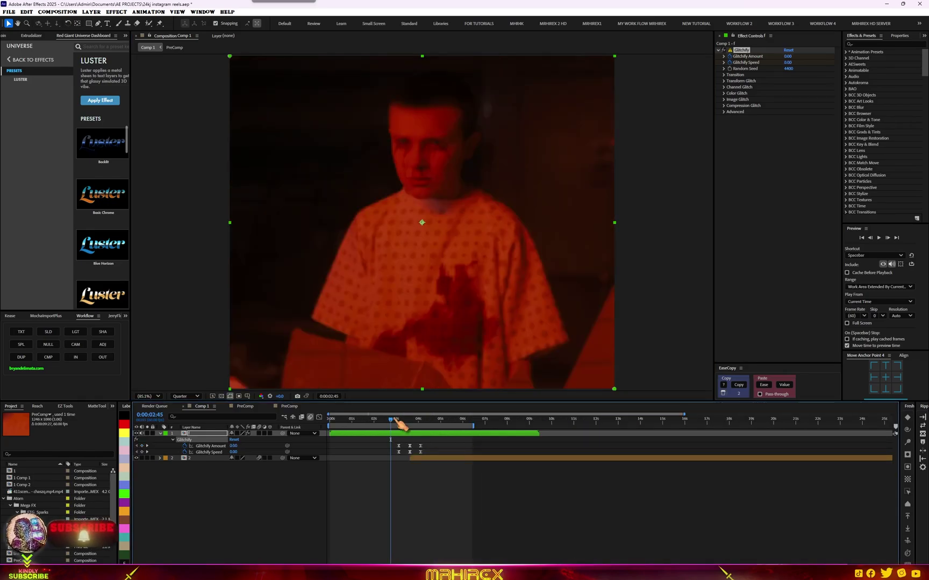
pyautogui.press('Home')
pyautogui.press('space')
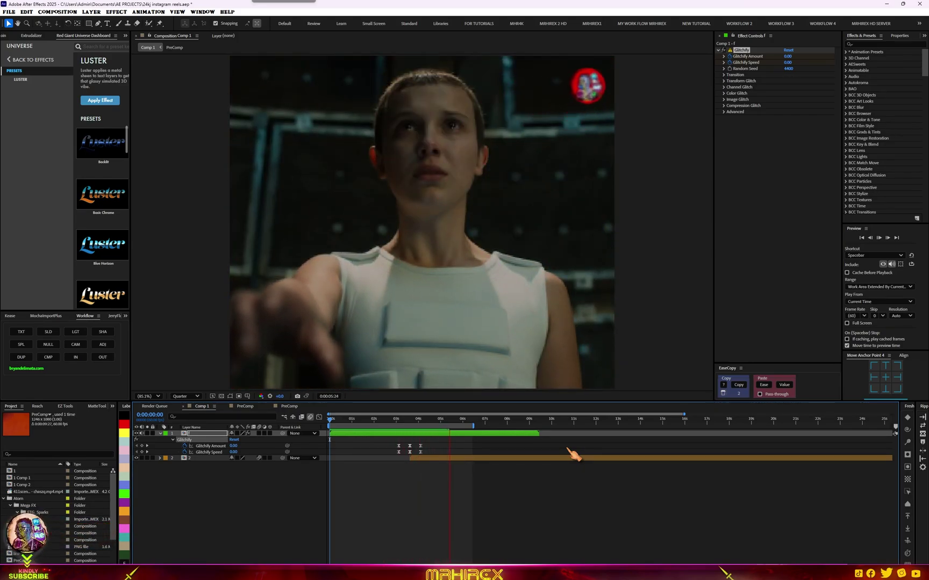
# Step: Play back the composition to check the glitch transition between the two clips
pyautogui.press('space')
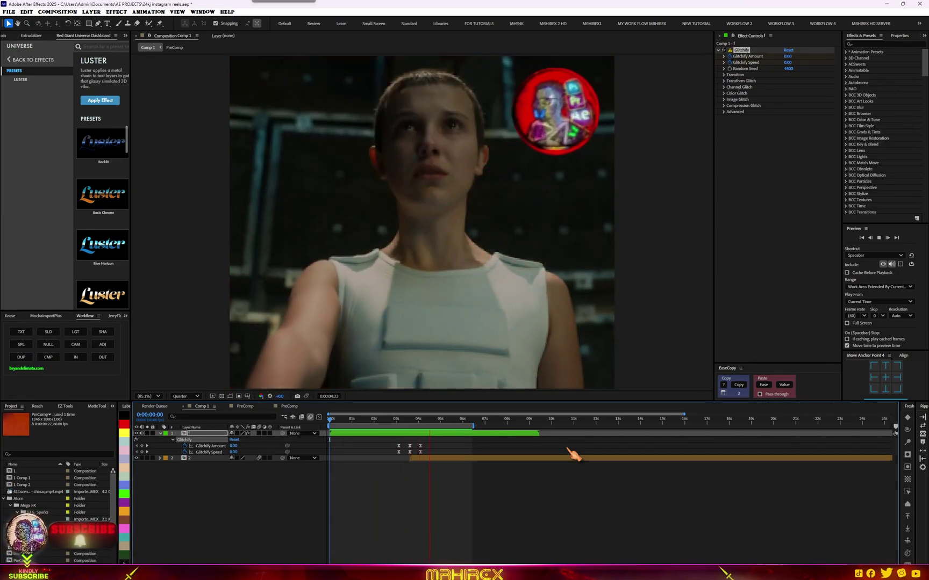
pyautogui.press('space')
pyautogui.click(418, 436)
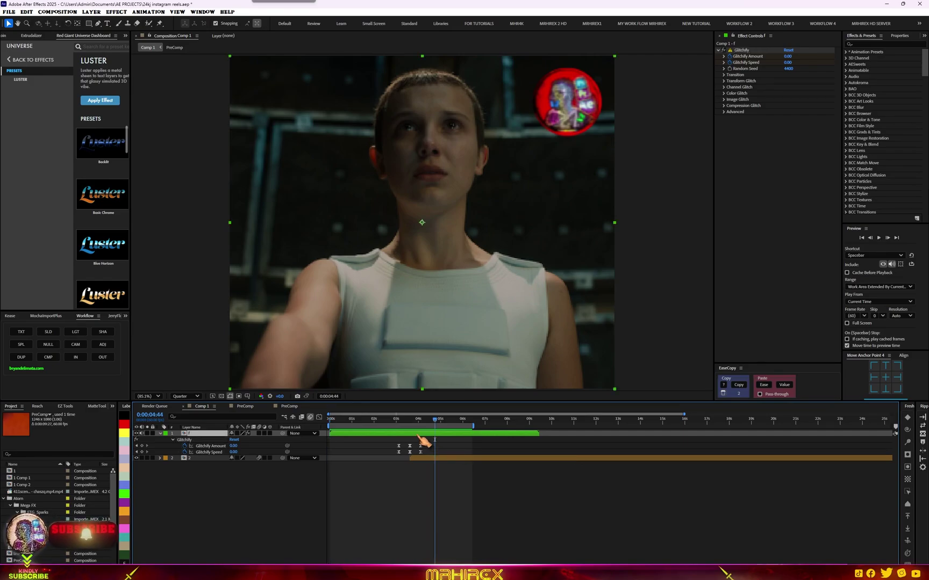
# Step: Add an adjustment layer above layer f and apply BCC+Camera Shake to it
pyautogui.moveTo(435, 419); pyautogui.dragTo(406, 420)
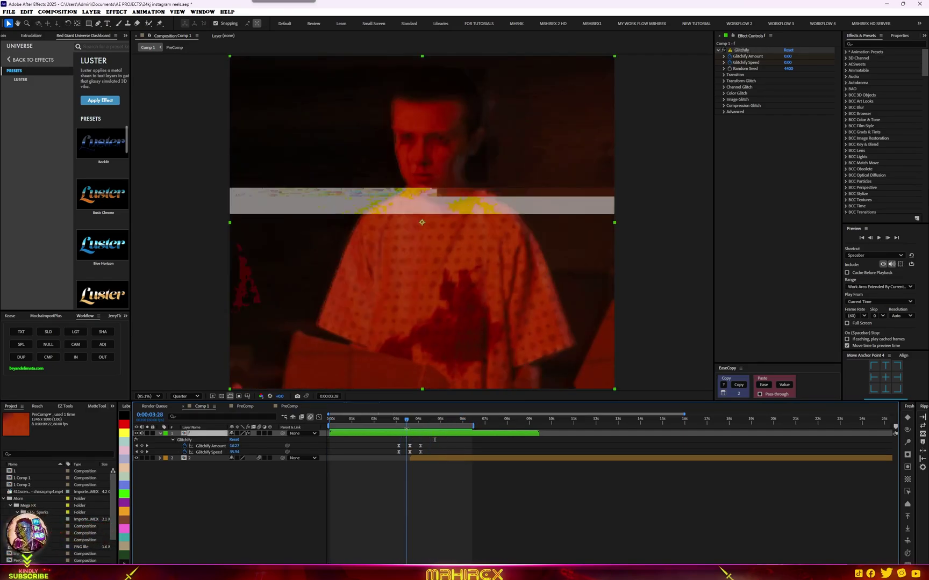
pyautogui.click(102, 344)
pyautogui.hotkey('ctrl', 'space')
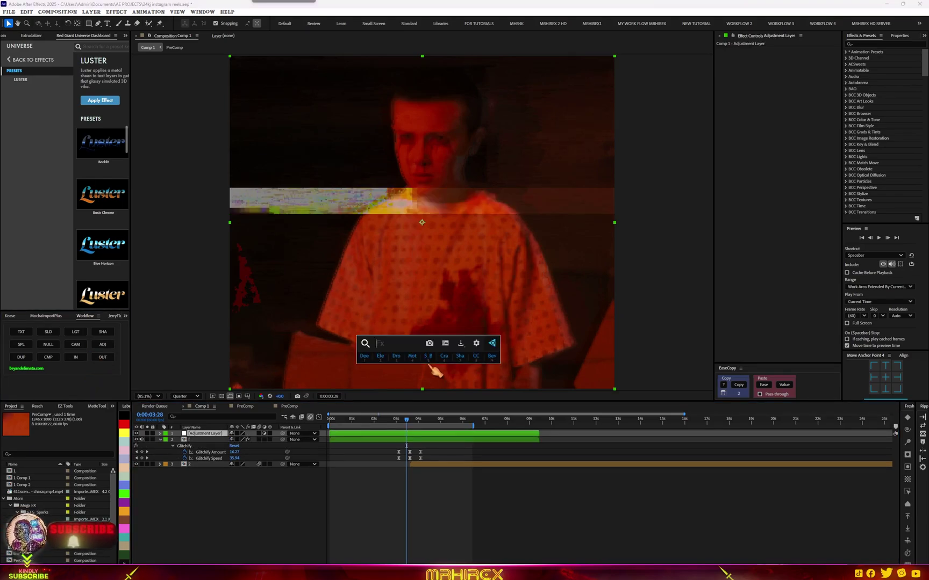
pyautogui.write('shak')
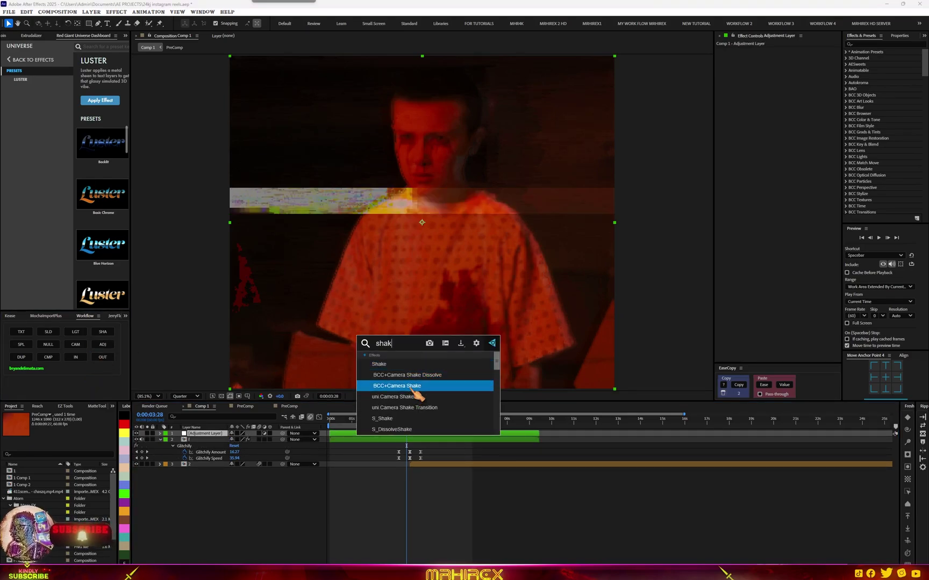
pyautogui.click(413, 387)
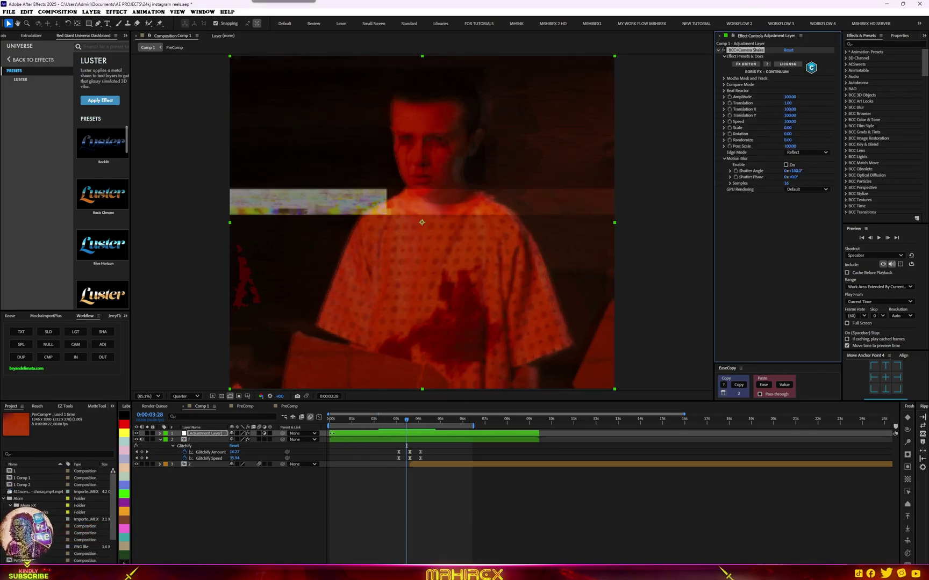
# Step: Configure Camera Shake with Translation 4.50, Translation X 50 and motion blur enabled, and start the adjustment layer where layer 2 begins
pyautogui.moveTo(331, 433); pyautogui.dragTo(353, 433)
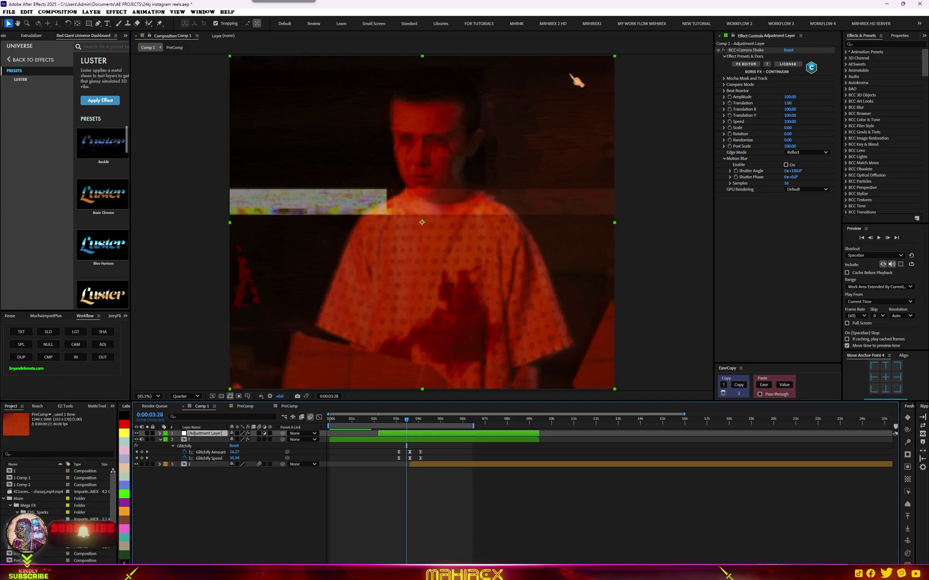
pyautogui.click(723, 89)
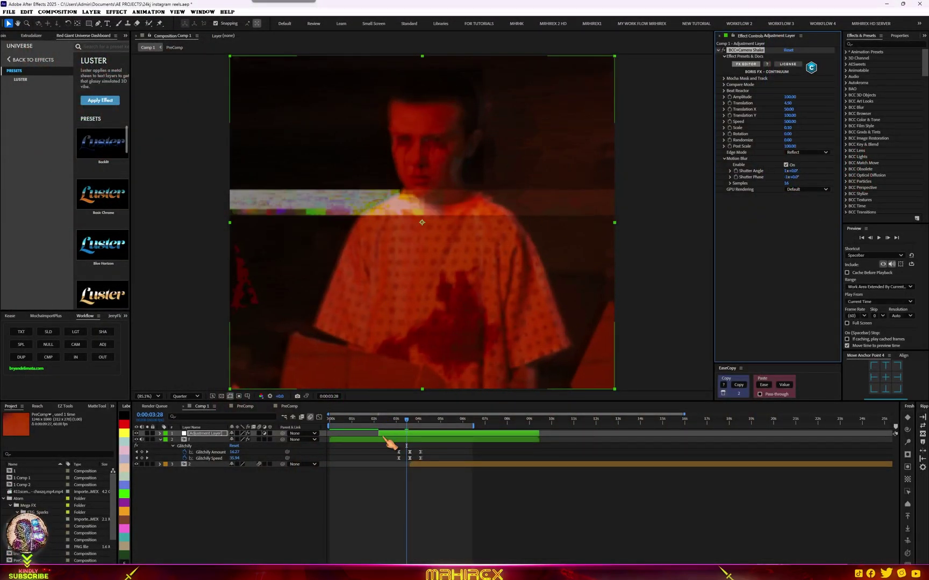
pyautogui.moveTo(375, 434); pyautogui.dragTo(282, 441)
pyautogui.press('space')
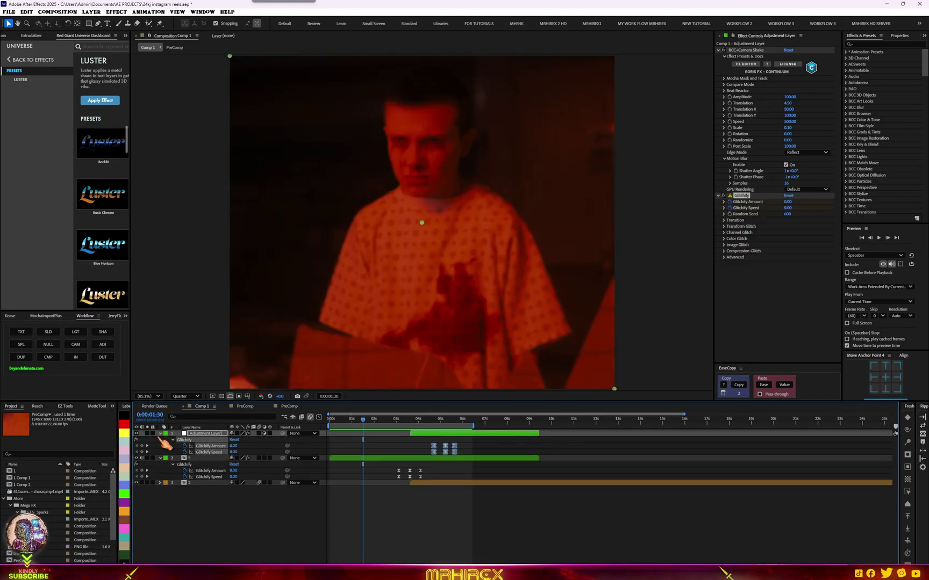
# Step: Draw a horizontal line across the middle of the frame, past both edges, with the Pen tool and give it a white stroke
pyautogui.click(160, 433)
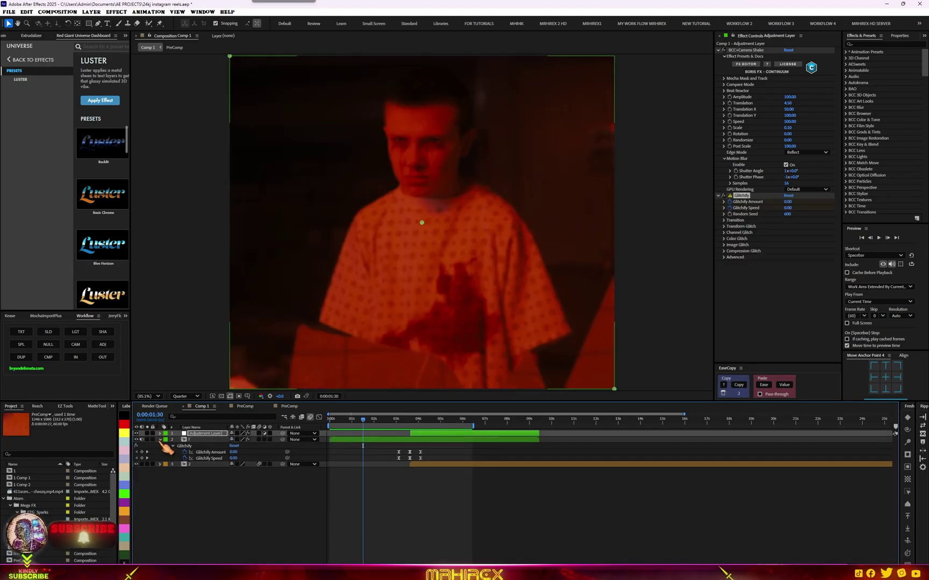
pyautogui.click(160, 439)
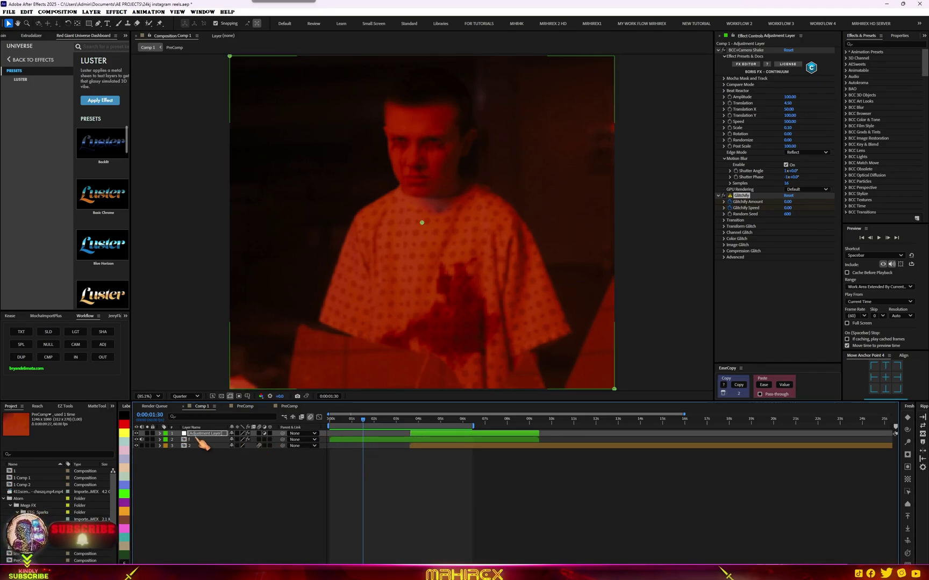
pyautogui.click(225, 474)
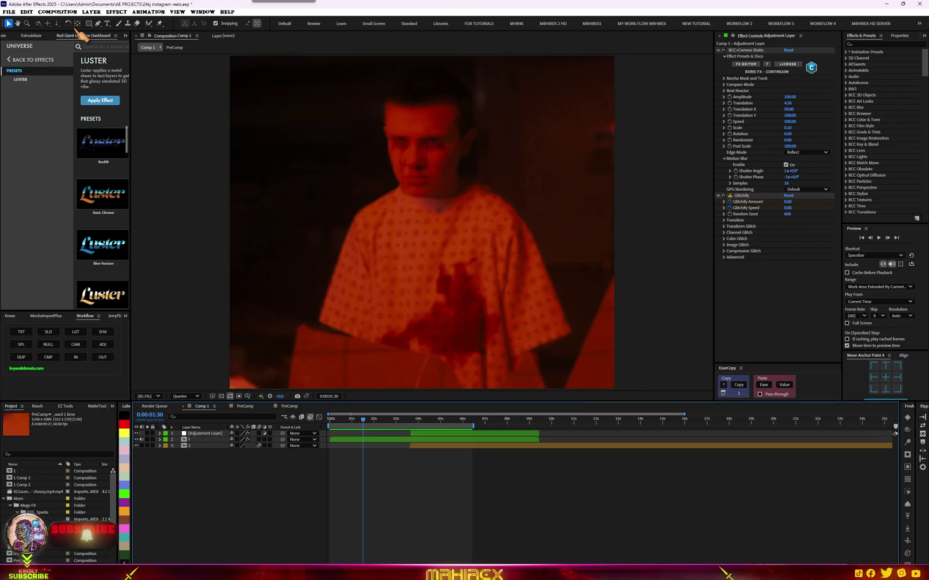
pyautogui.click(98, 23)
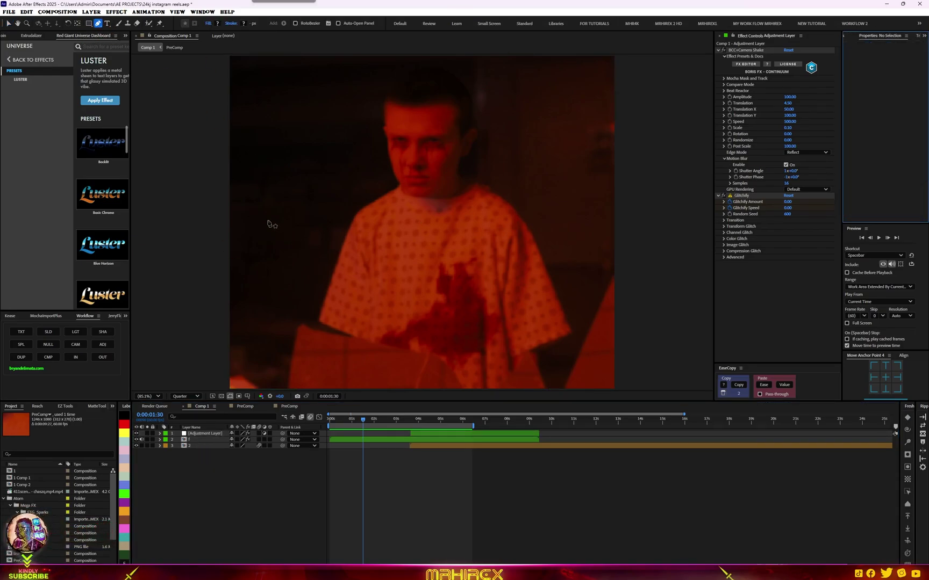
pyautogui.click(220, 199)
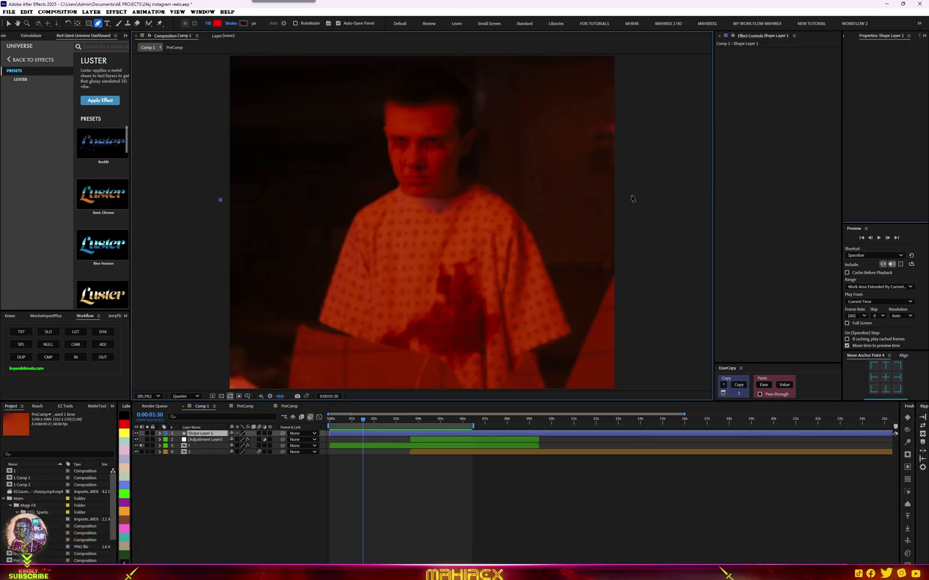
pyautogui.click(632, 200)
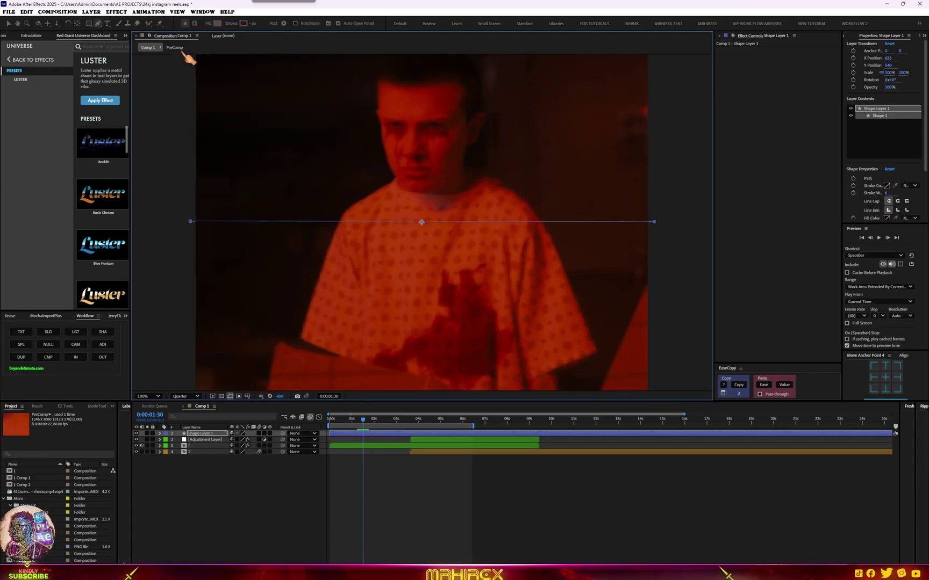
pyautogui.click(244, 23)
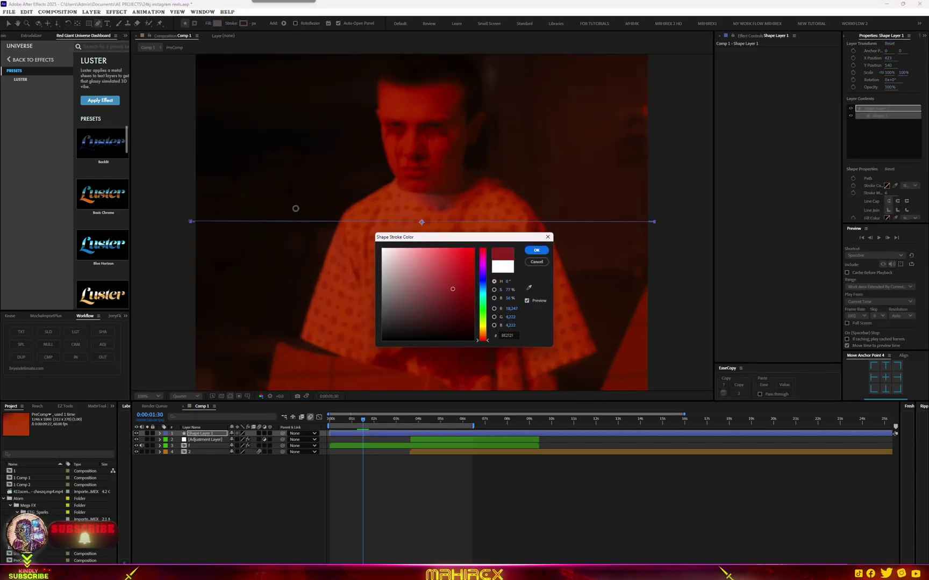
pyautogui.click(533, 250)
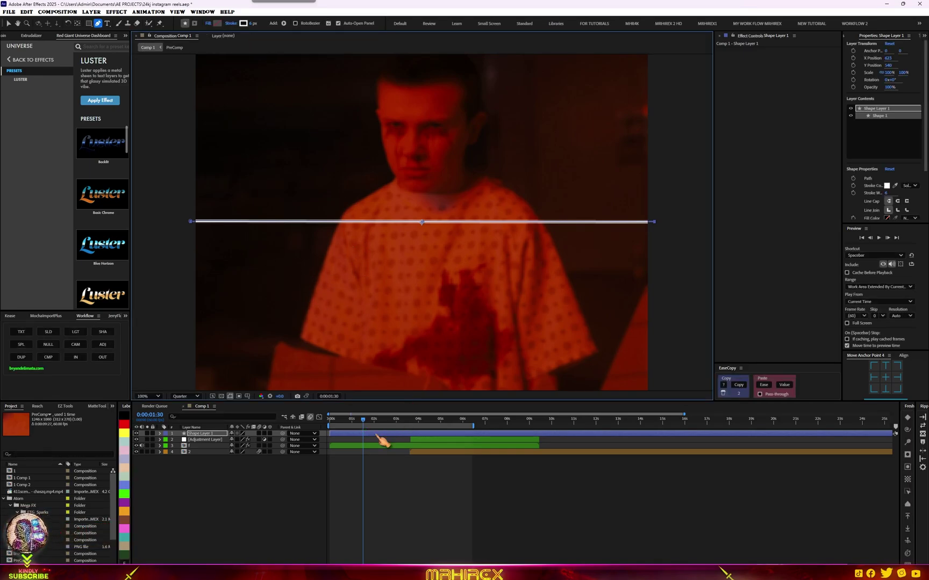
# Step: Duplicate the white line layer and set the copy's stroke width to 13 px
pyautogui.click(341, 434)
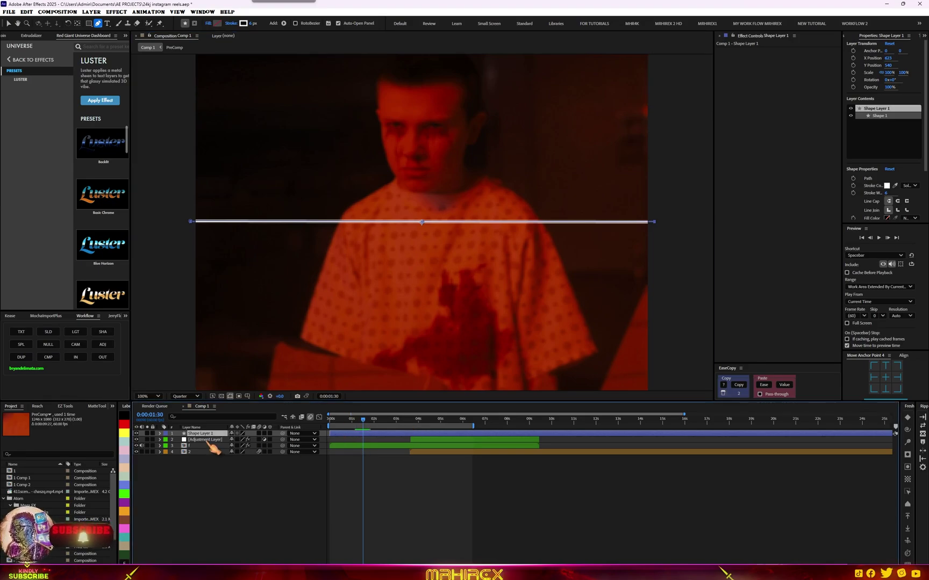
pyautogui.hotkey('ctrl', 'd')
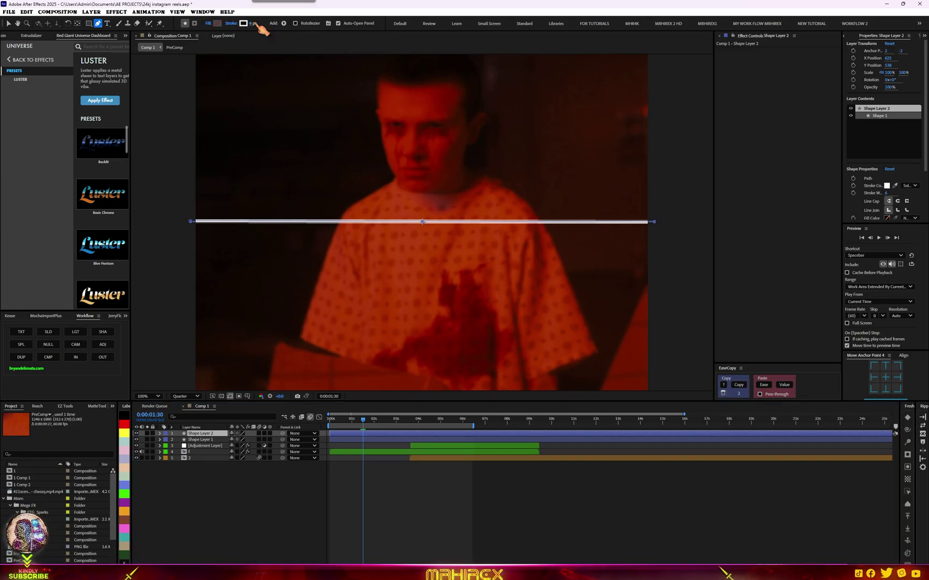
pyautogui.moveTo(886, 192); pyautogui.dragTo(896, 192)
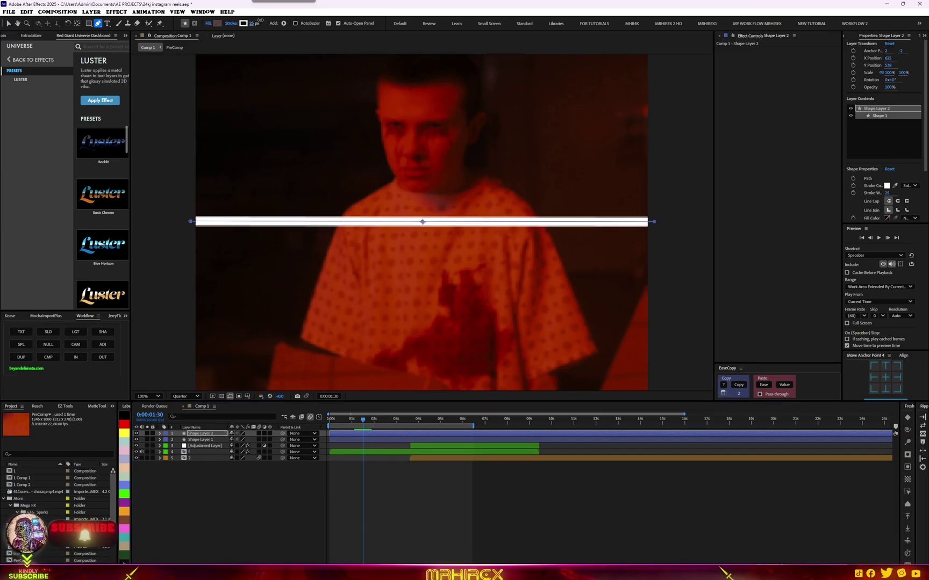
pyautogui.moveTo(260, 22); pyautogui.dragTo(254, 21)
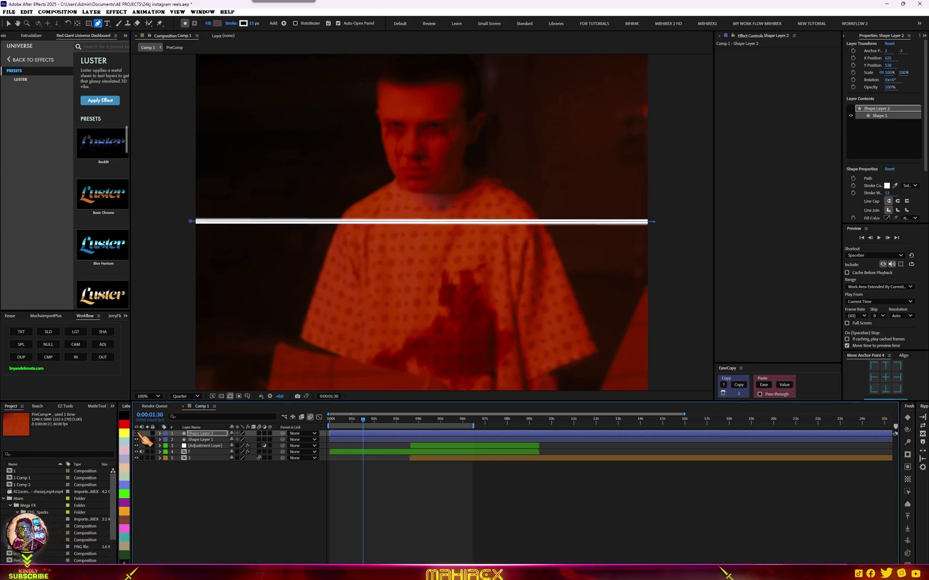
# Step: Hide Shape Layer 2 while lowering Shape Layer 1's opacity to 18%, and show it again
pyautogui.click(138, 434)
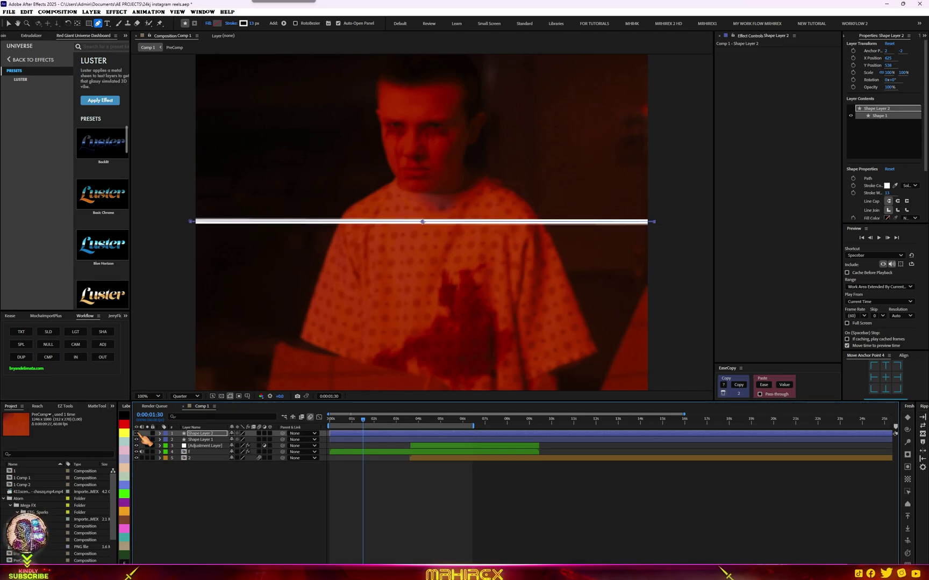
pyautogui.click(137, 434)
pyautogui.click(203, 440)
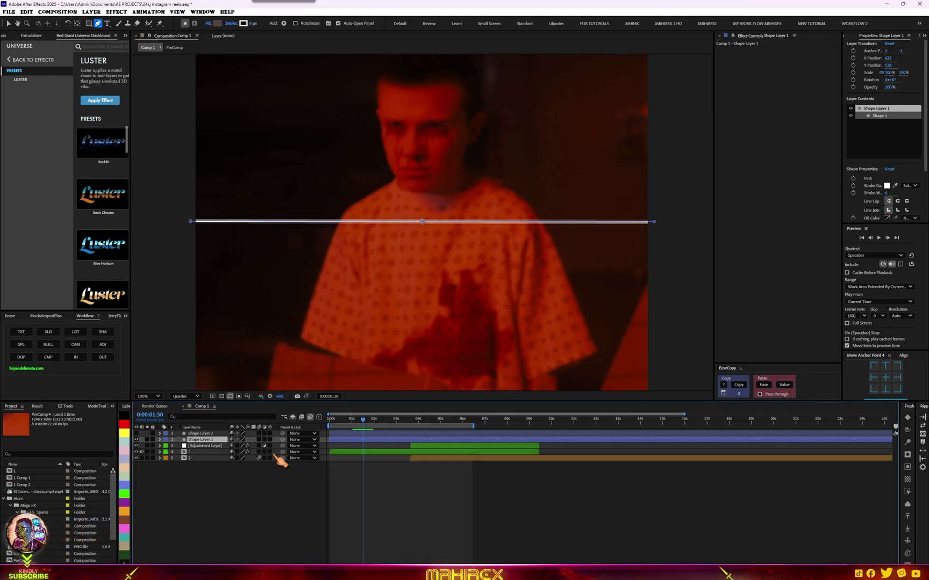
pyautogui.press('t')
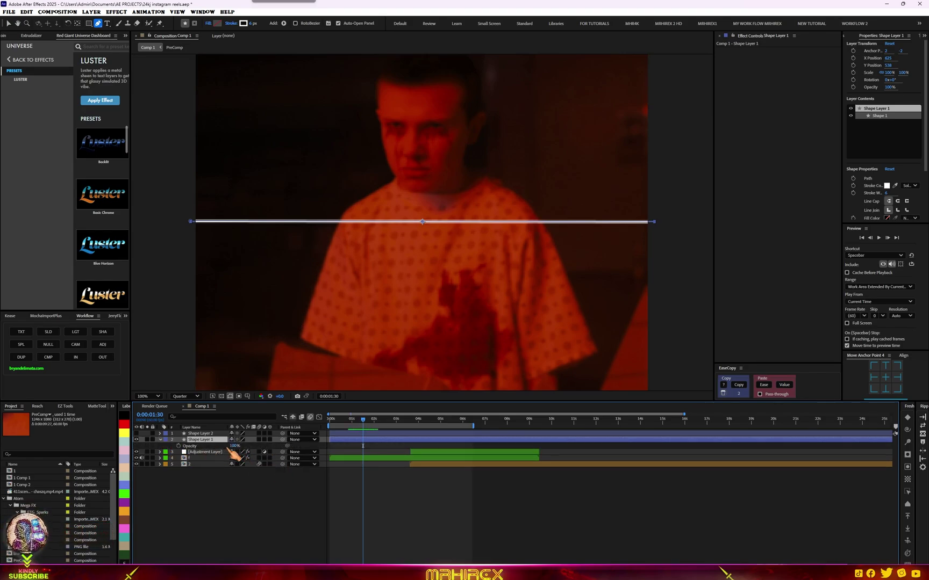
pyautogui.moveTo(233, 449)
pyautogui.mouseDown()
pyautogui.moveTo(227, 447)
pyautogui.moveTo(243, 450)
pyautogui.mouseUp()
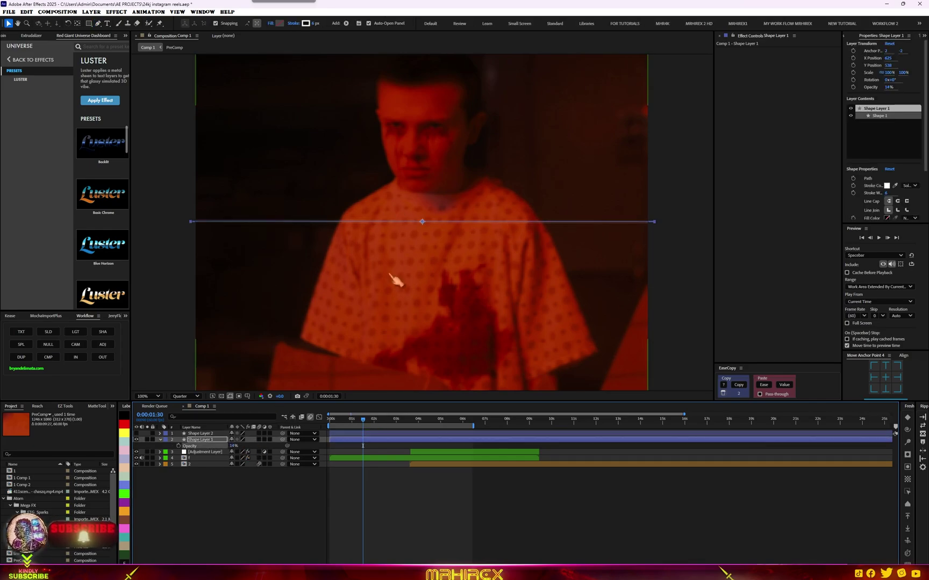
pyautogui.click(264, 528)
pyautogui.click(136, 433)
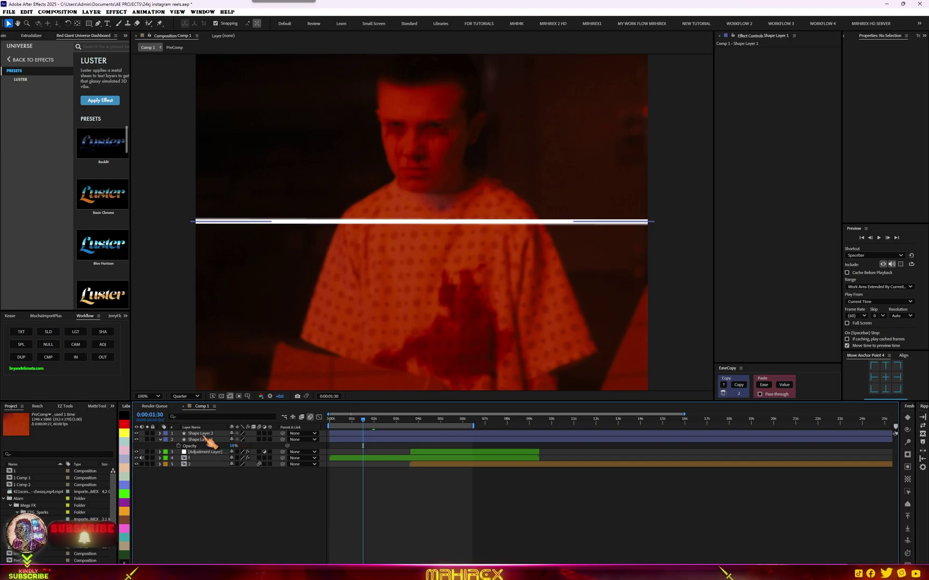
# Step: Move Shape Layer 2's anchor point to the left end of its line
pyautogui.click(201, 434)
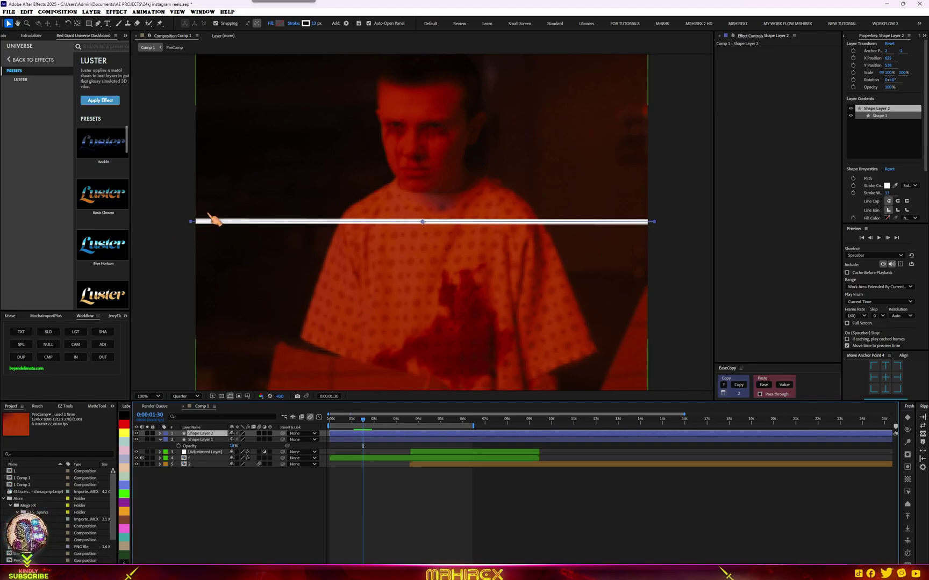
pyautogui.click(873, 377)
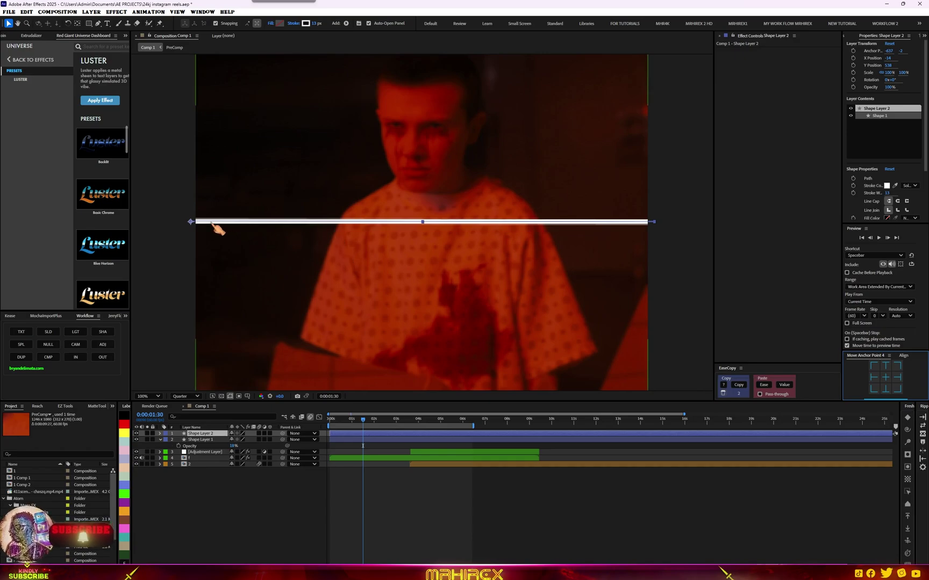
pyautogui.click(886, 378)
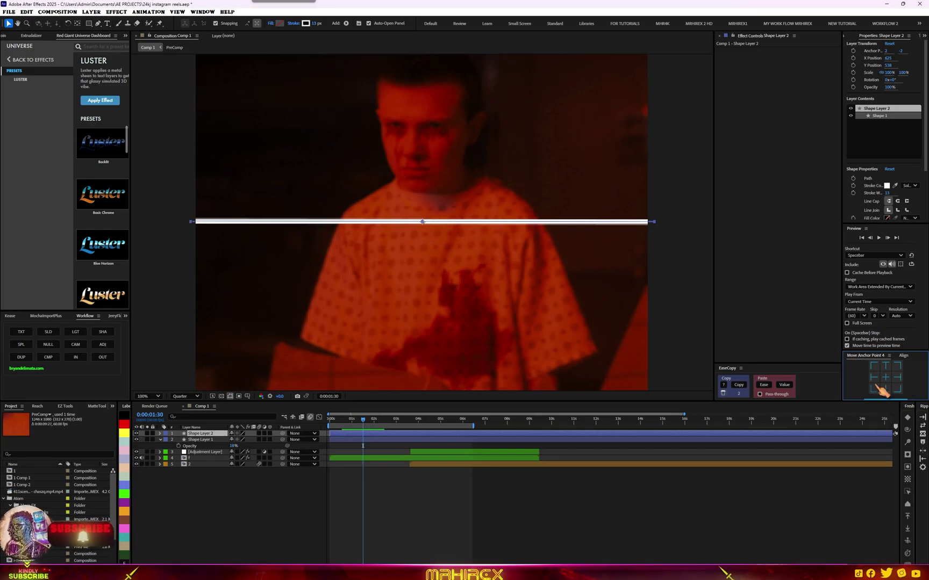
pyautogui.click(874, 378)
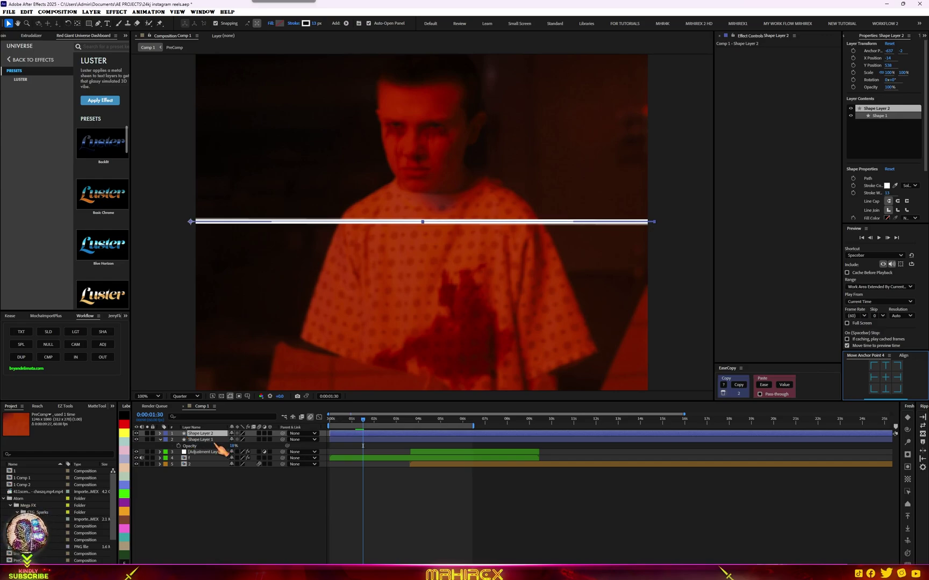
# Step: Keyframe Shape Layer 2's Scale at 100% and move the keyframe to the start of the composition
pyautogui.press('s')
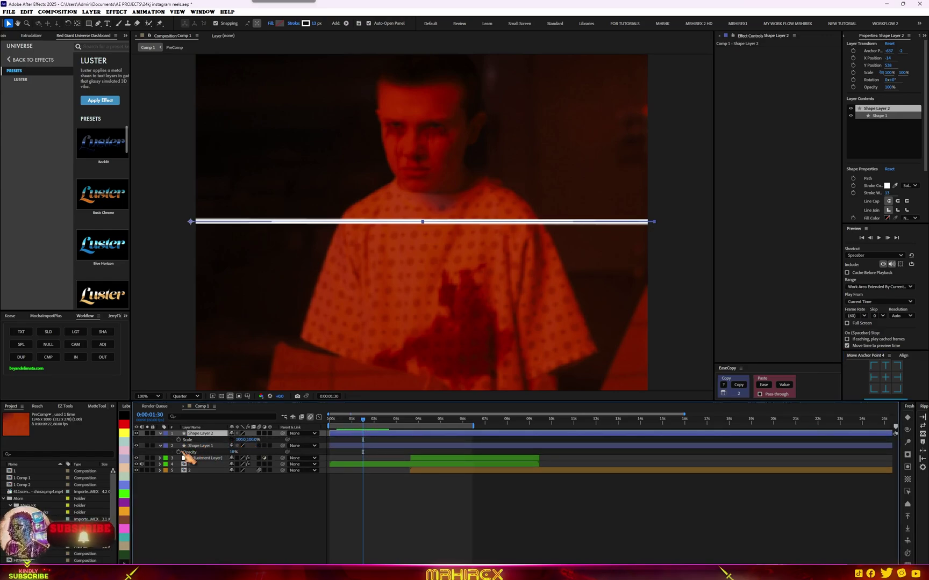
pyautogui.click(178, 439)
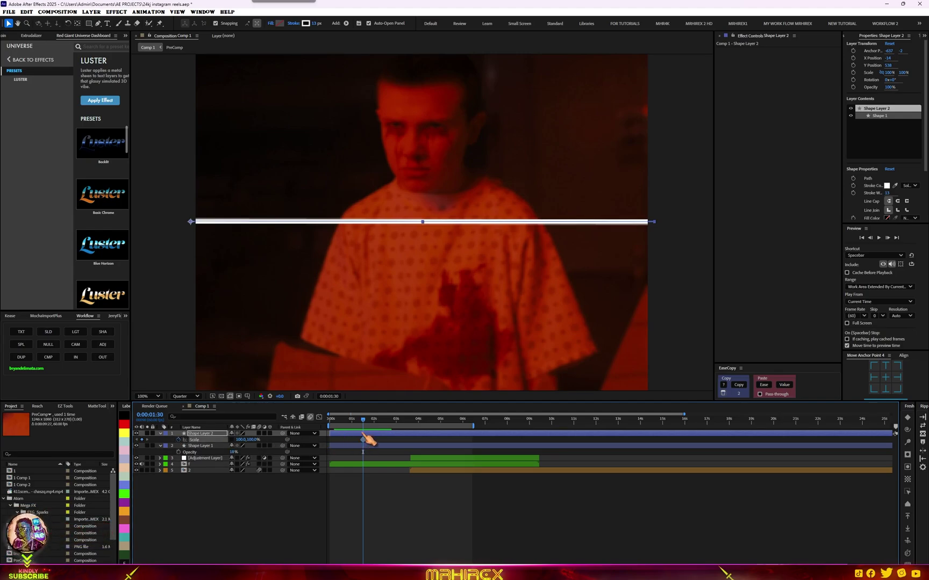
pyautogui.moveTo(363, 423); pyautogui.dragTo(333, 442)
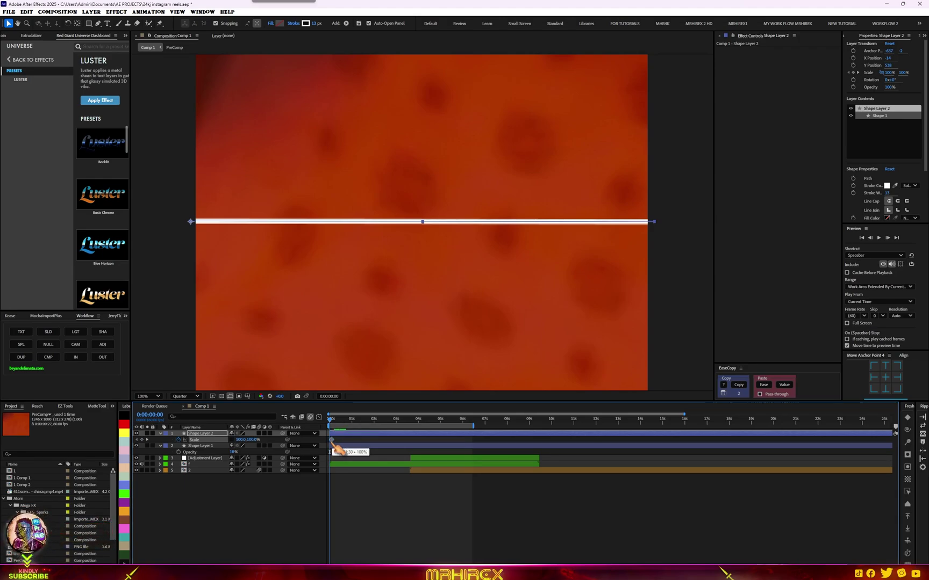
pyautogui.moveTo(335, 446); pyautogui.dragTo(332, 441)
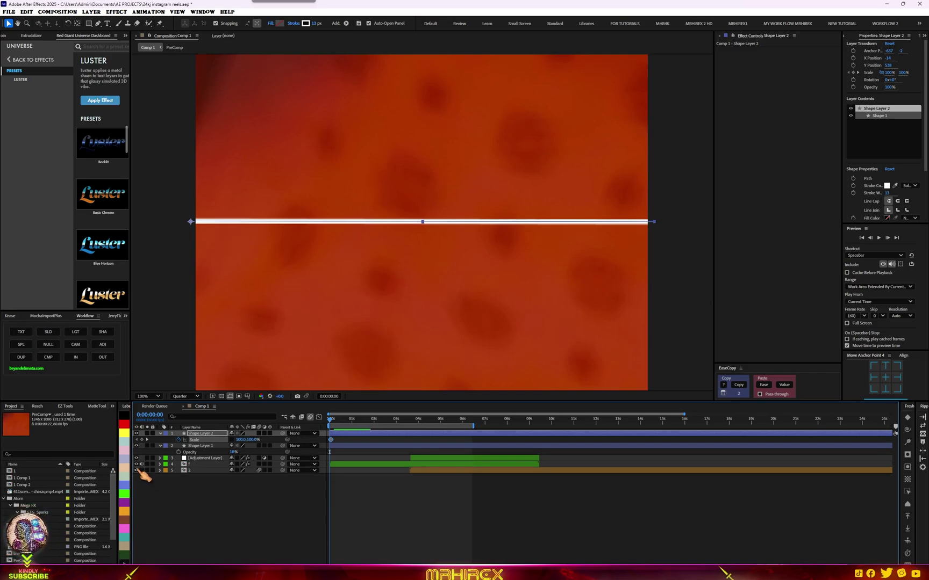
# Step: Hide the adjustment layer and the two composition layers beneath it so only the white lines show
pyautogui.click(140, 475)
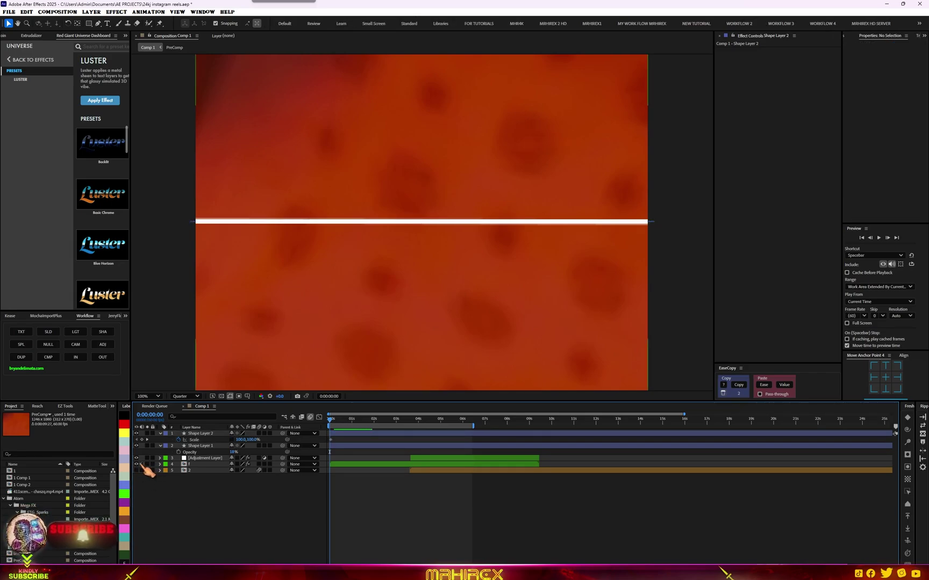
pyautogui.click(136, 470)
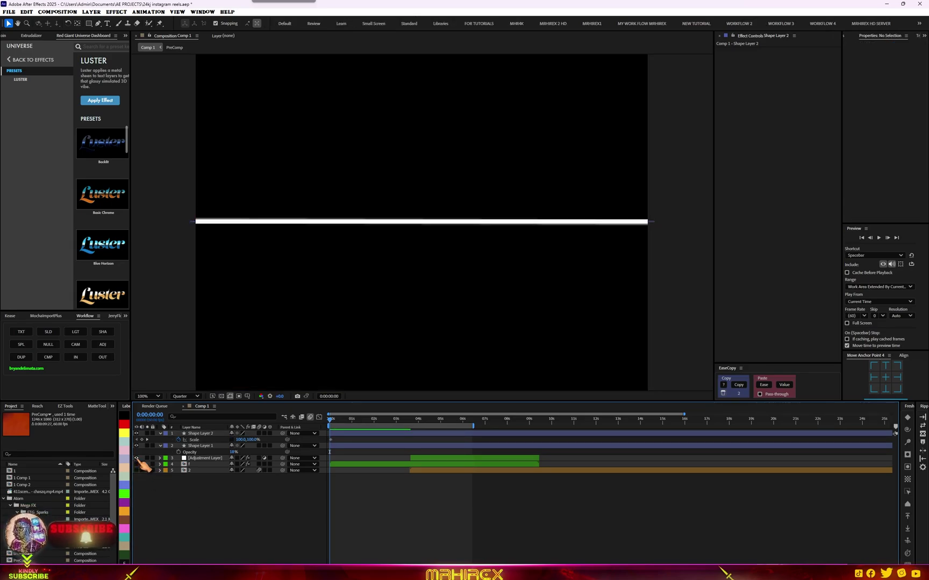
pyautogui.click(136, 458)
# Step: Set Shape Layer 2's horizontal Scale to -4% at the start, reset Scale to 100% at 0:00:02:35, and preview the growing line
pyautogui.click(330, 440)
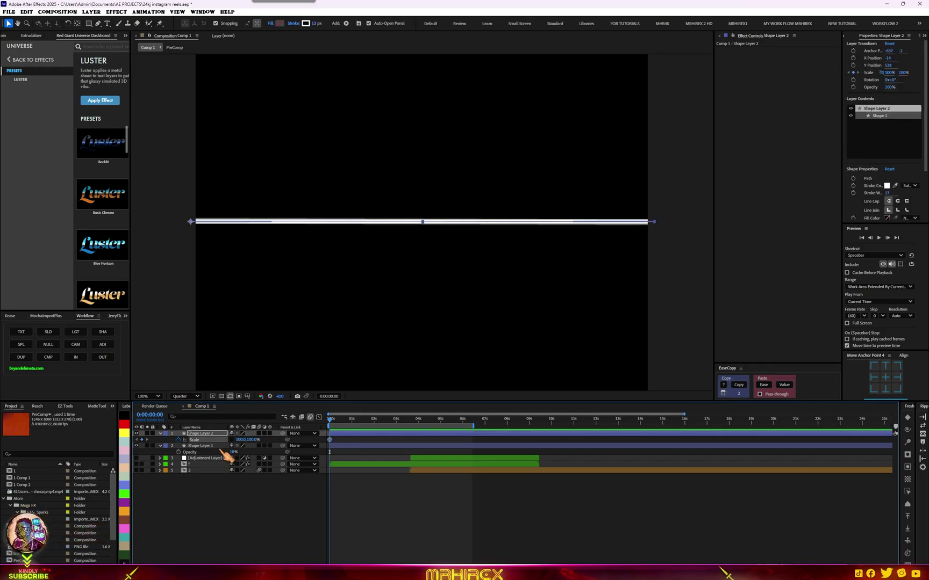
pyautogui.moveTo(238, 440); pyautogui.dragTo(205, 440)
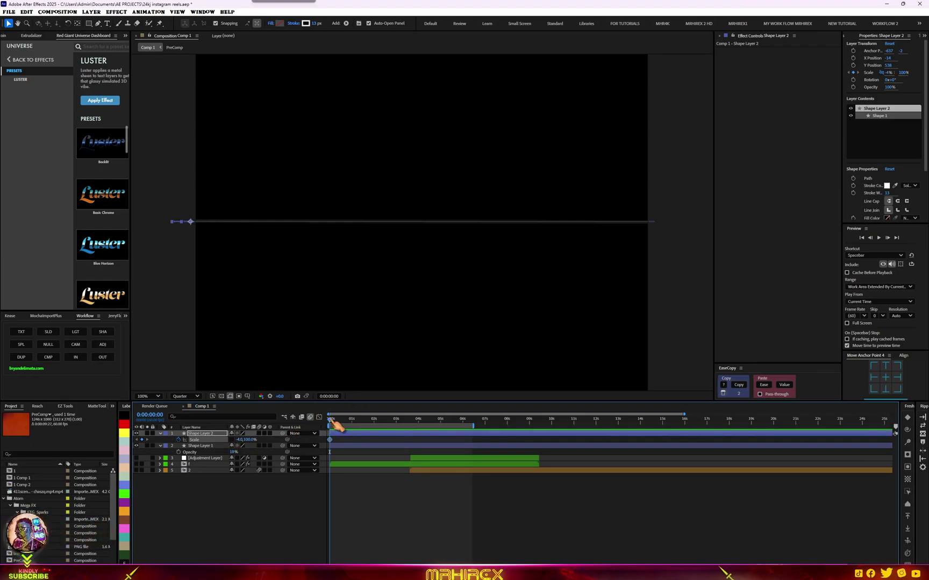
pyautogui.moveTo(331, 420); pyautogui.dragTo(377, 424)
pyautogui.click(387, 421)
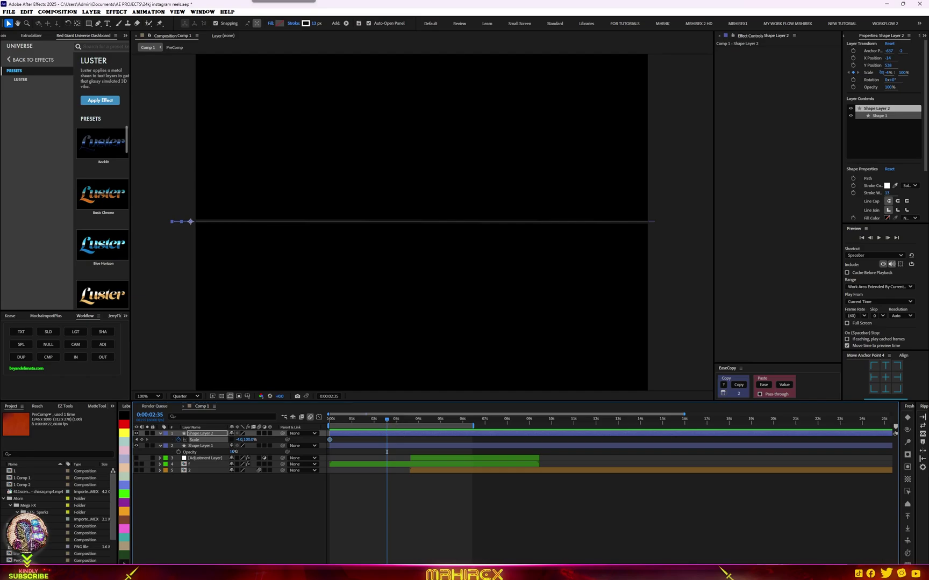
pyautogui.rightClick(245, 440)
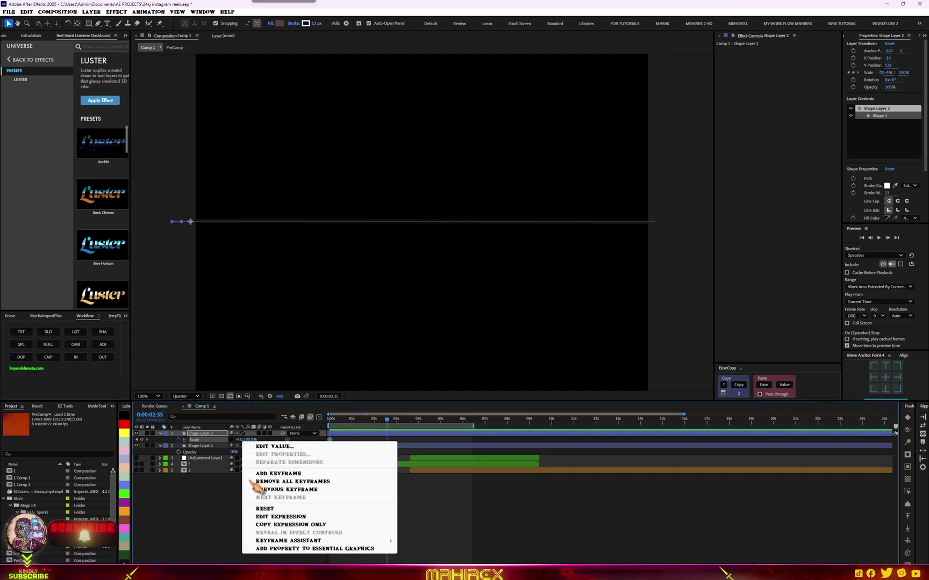
pyautogui.click(268, 514)
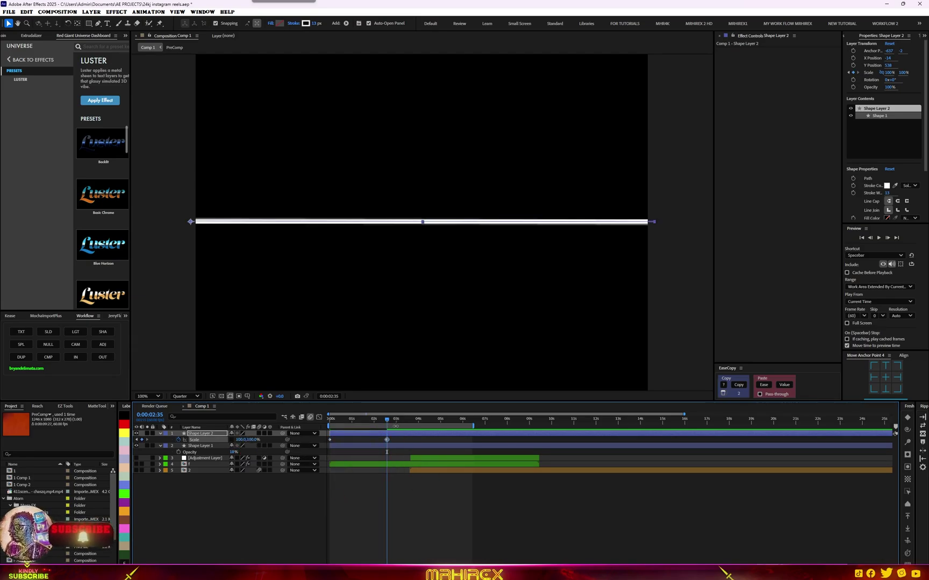
pyautogui.press('Home')
pyautogui.press('space')
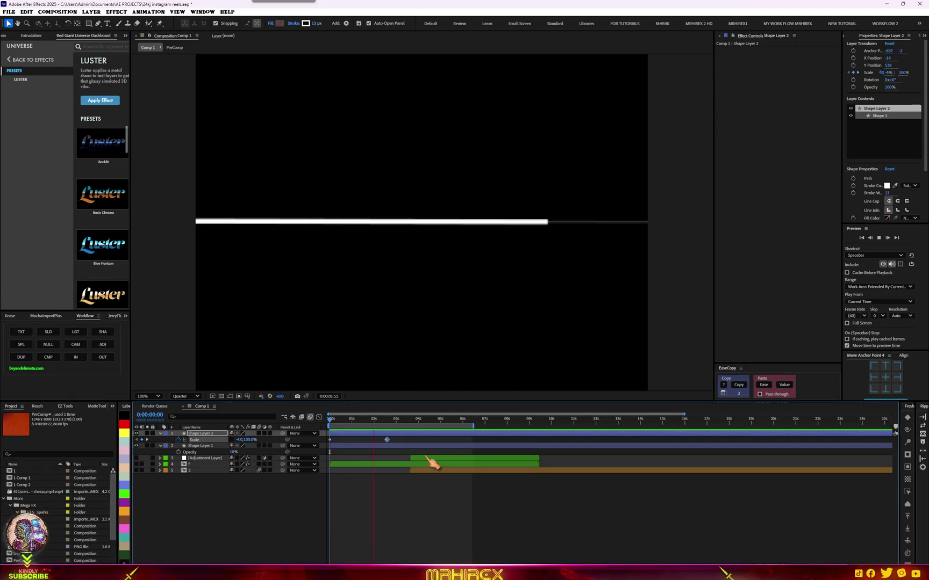
pyautogui.press('space')
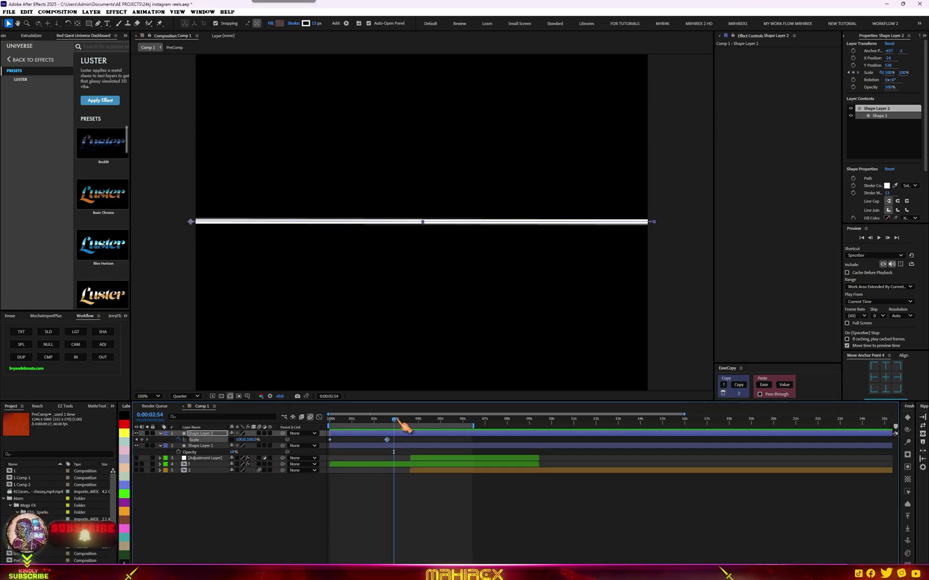
# Step: Ease both Scale keyframes of Shape Layer 2, shape their speed graph into a steep peak, and preview the motion
pyautogui.moveTo(398, 438); pyautogui.dragTo(310, 447)
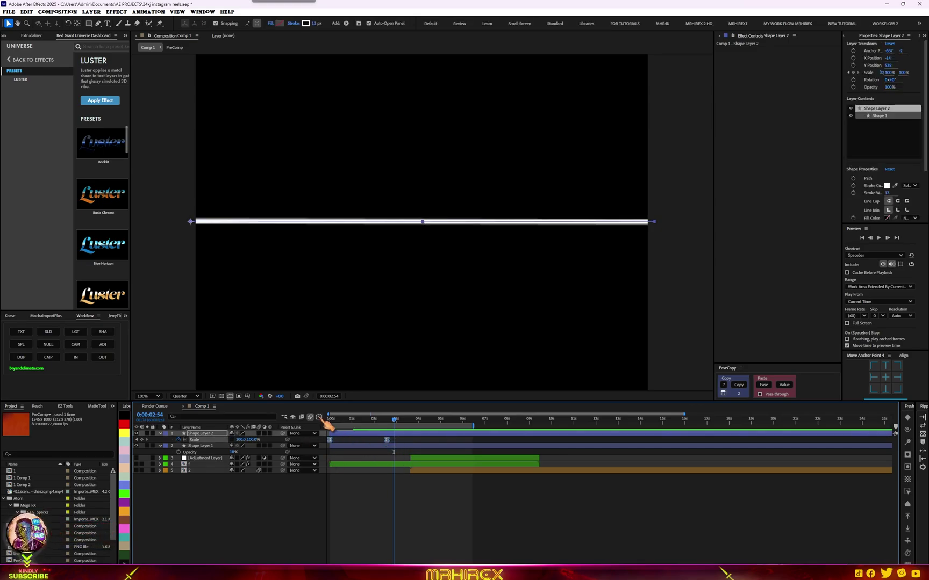
pyautogui.hotkey('shift', 'F3')
pyautogui.moveTo(429, 510); pyautogui.dragTo(377, 553)
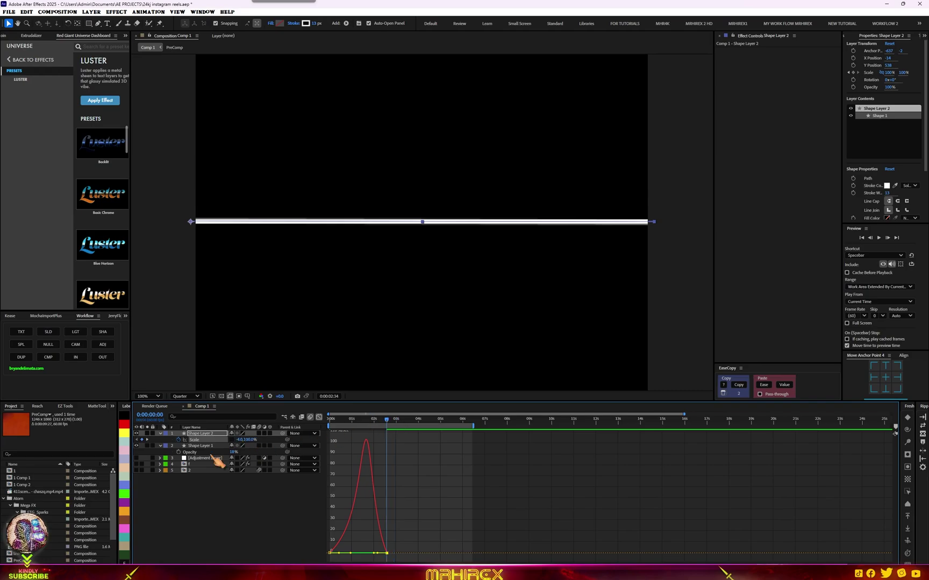
pyautogui.press('Home')
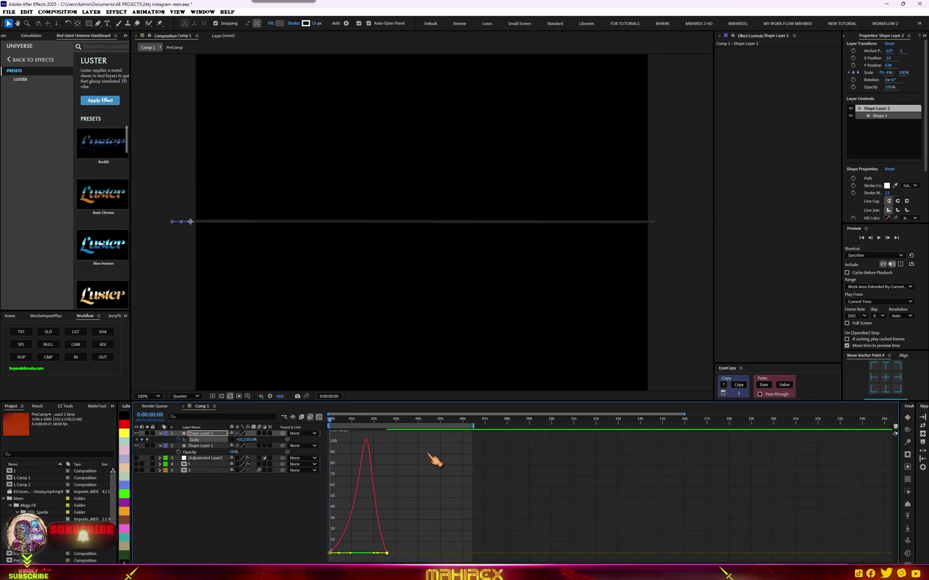
pyautogui.press('space')
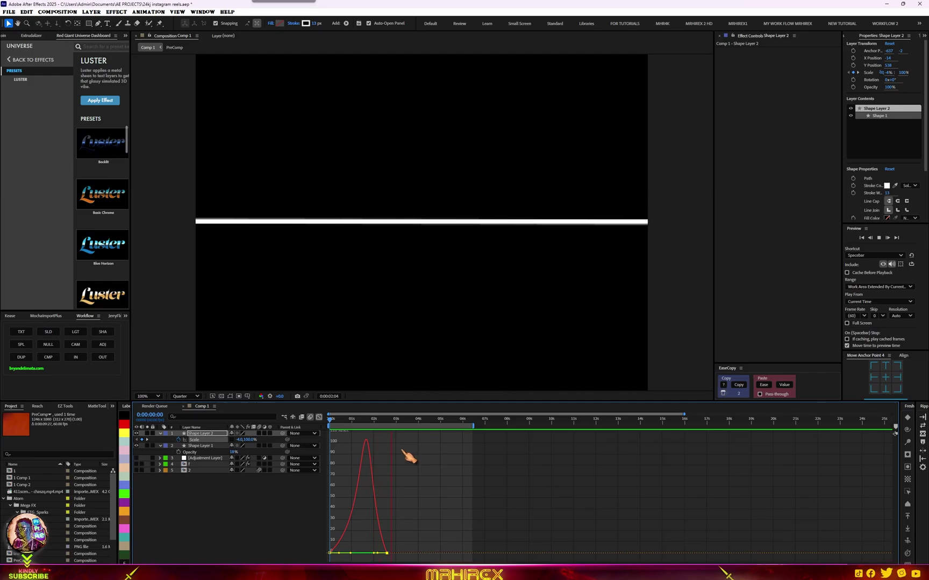
pyautogui.click(394, 422)
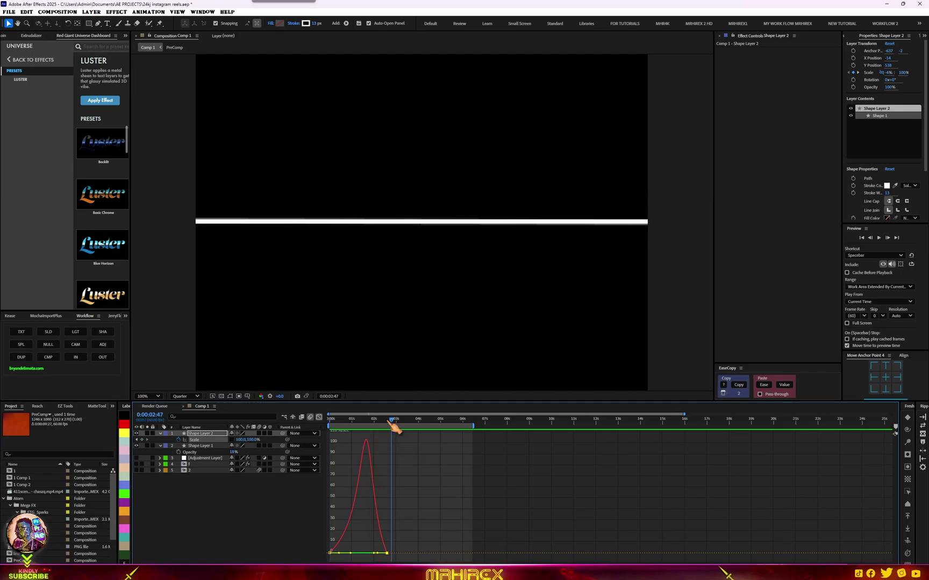
pyautogui.click(160, 433)
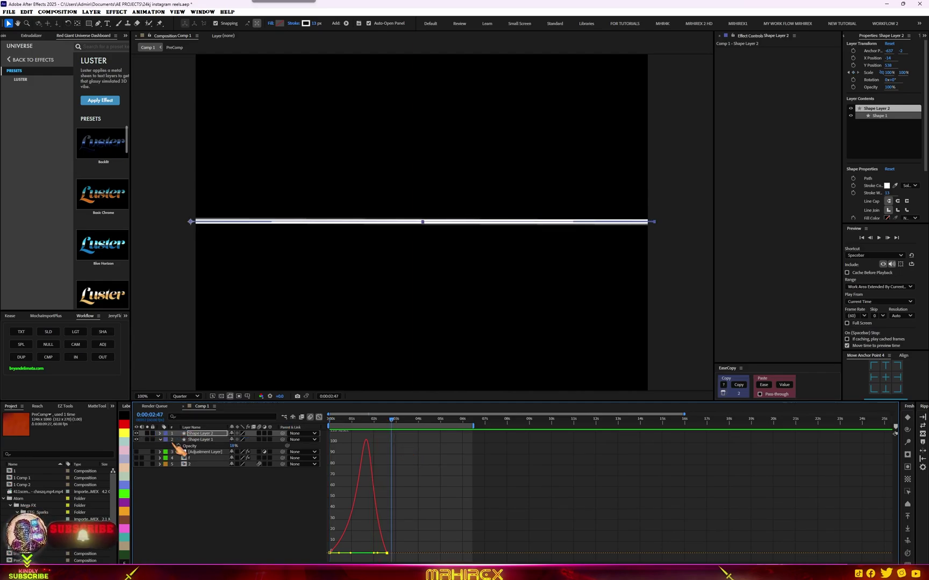
pyautogui.click(319, 418)
# Step: Return to the start of the composition and precompose Shape Layer 1 and Shape Layer 2 together
pyautogui.moveTo(391, 420); pyautogui.dragTo(313, 432)
pyautogui.keyDown('shift'); pyautogui.click(348, 439); pyautogui.keyUp('shift')
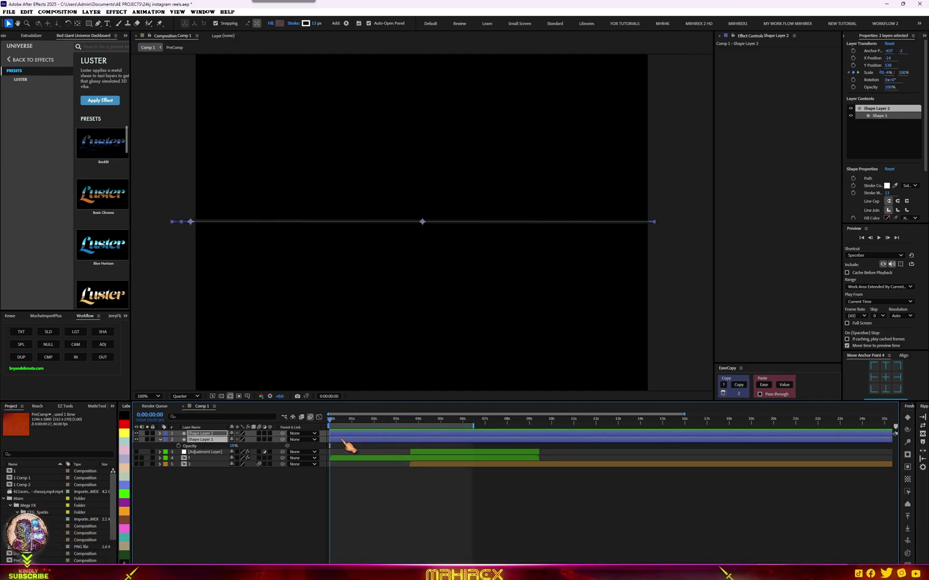
pyautogui.click(214, 439)
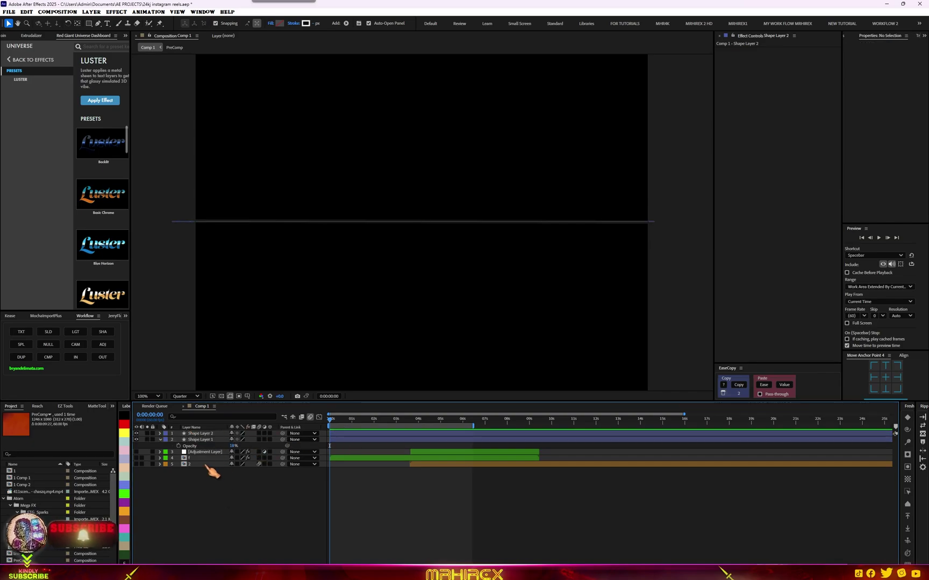
pyautogui.keyDown('shift'); pyautogui.click(212, 433); pyautogui.keyUp('shift')
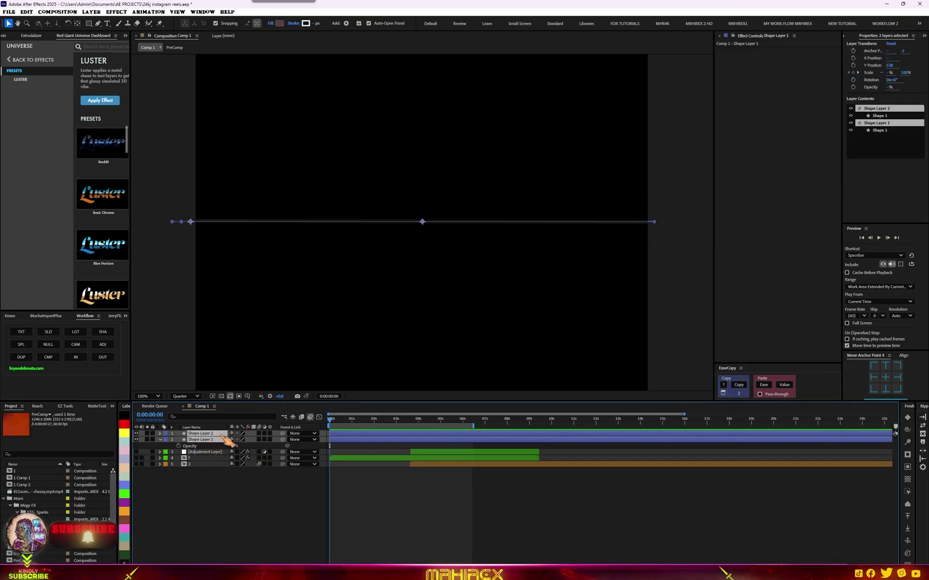
pyautogui.click(48, 358)
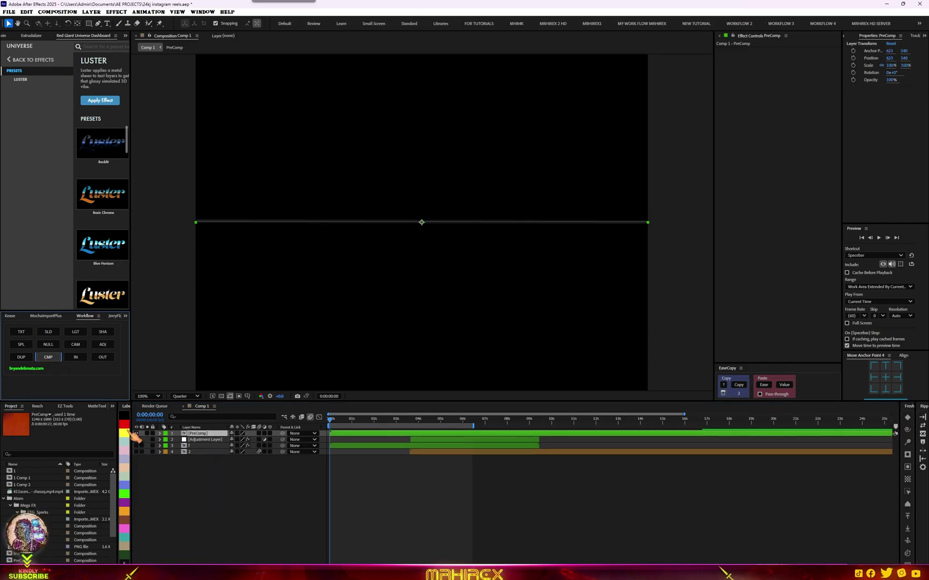
# Step: Give the new precomp layer a yellow label and rename it "shapes"
pyautogui.click(125, 433)
pyautogui.rightClick(214, 434)
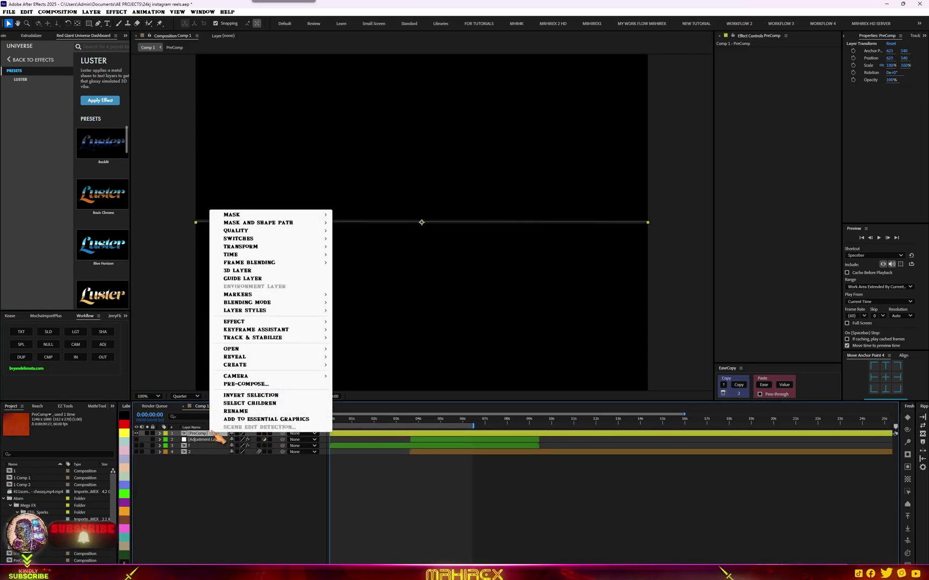
pyautogui.click(232, 412)
pyautogui.write('sh')
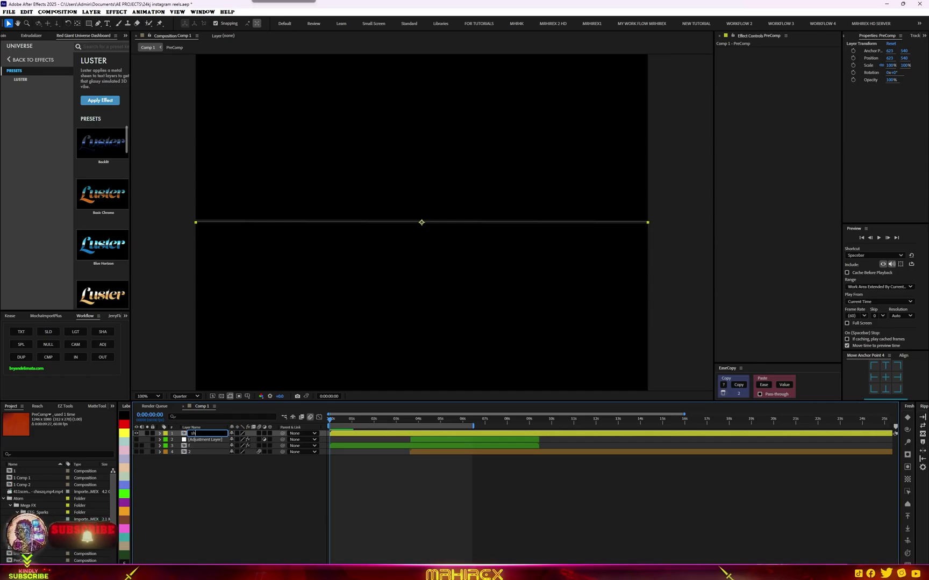
pyautogui.write('ap')
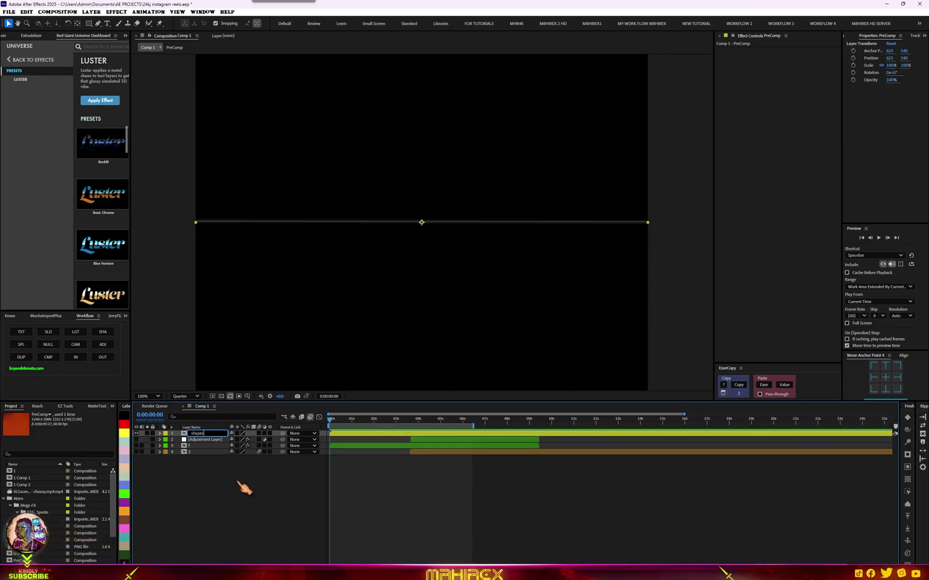
pyautogui.write('es')
pyautogui.press('Return')
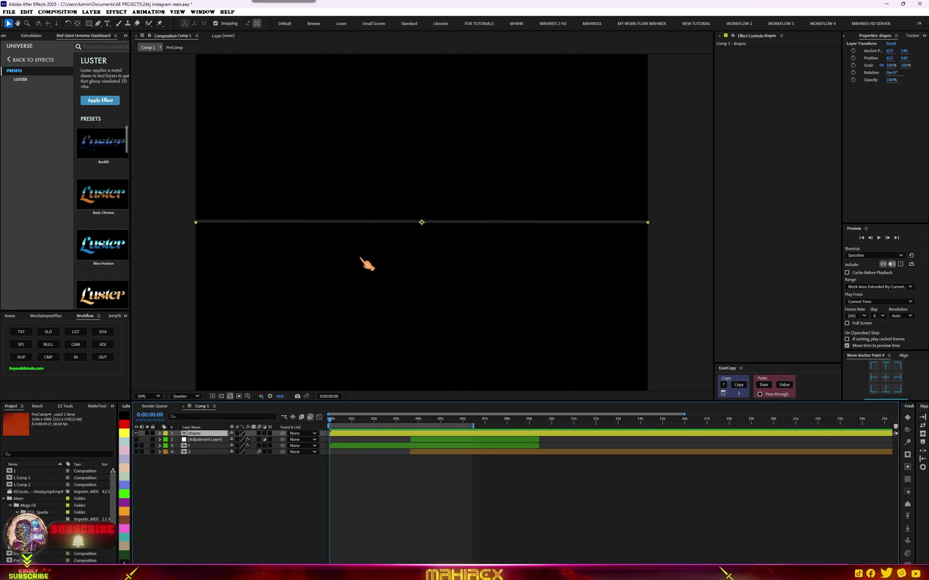
# Step: Move the shapes layer up to the top edge of the frame, at about position 629, 26
pyautogui.press(',')
pyautogui.press(',')
pyautogui.press(',')
pyautogui.press('.')
pyautogui.press('.')
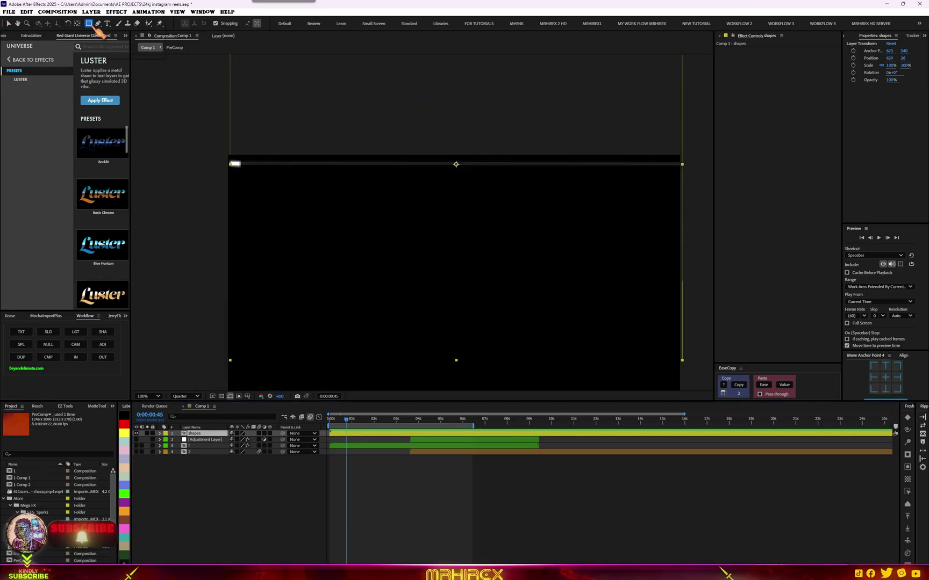
# Step: Draw a small rounded-rectangle mask over the line near its left end on the shapes layer and invert it
pyautogui.moveTo(89, 23); pyautogui.dragTo(111, 34)
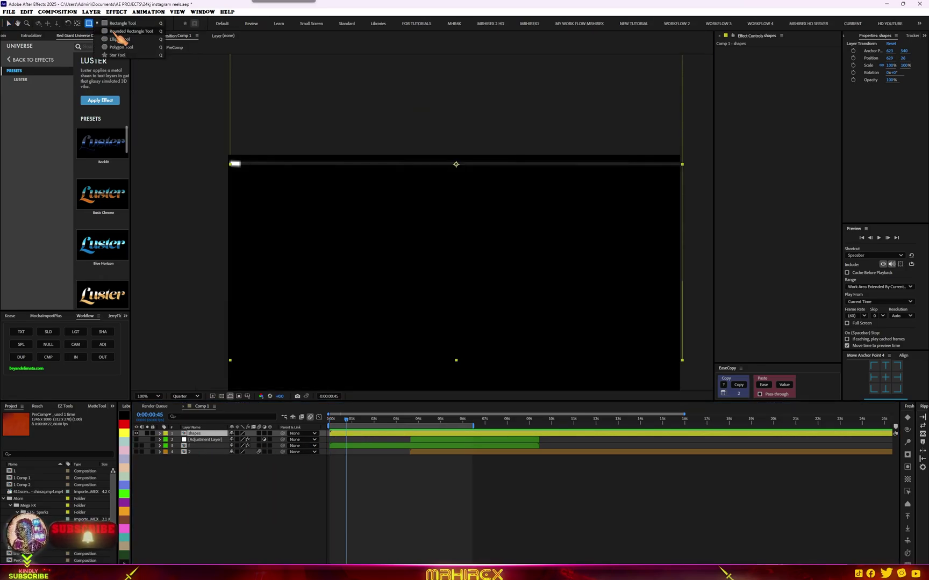
pyautogui.click(115, 32)
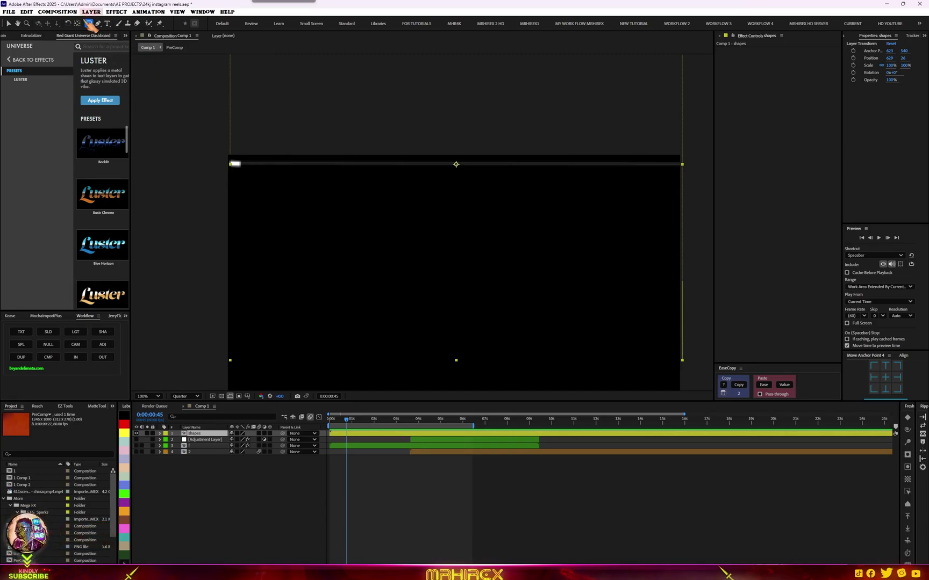
pyautogui.moveTo(91, 27); pyautogui.dragTo(129, 32)
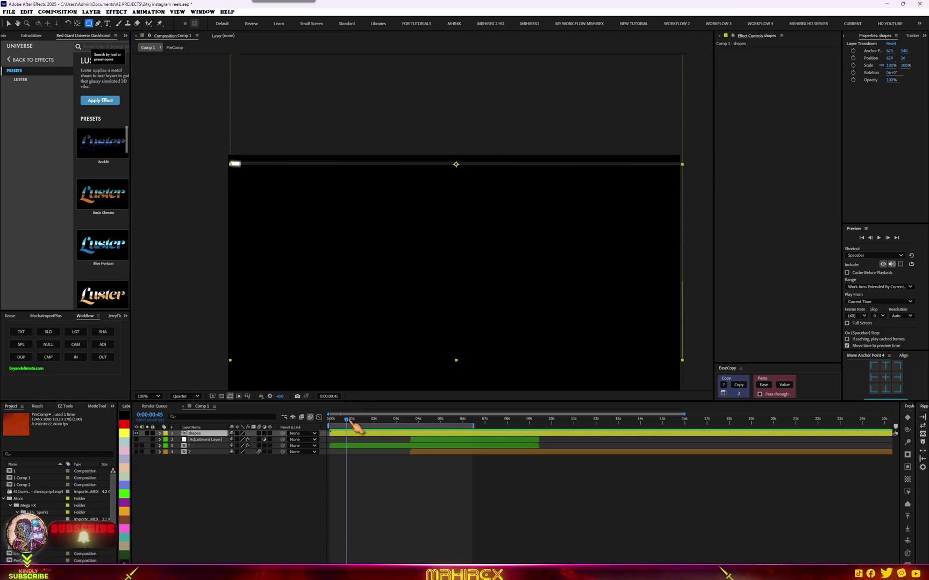
pyautogui.scroll(1, 221, 190)
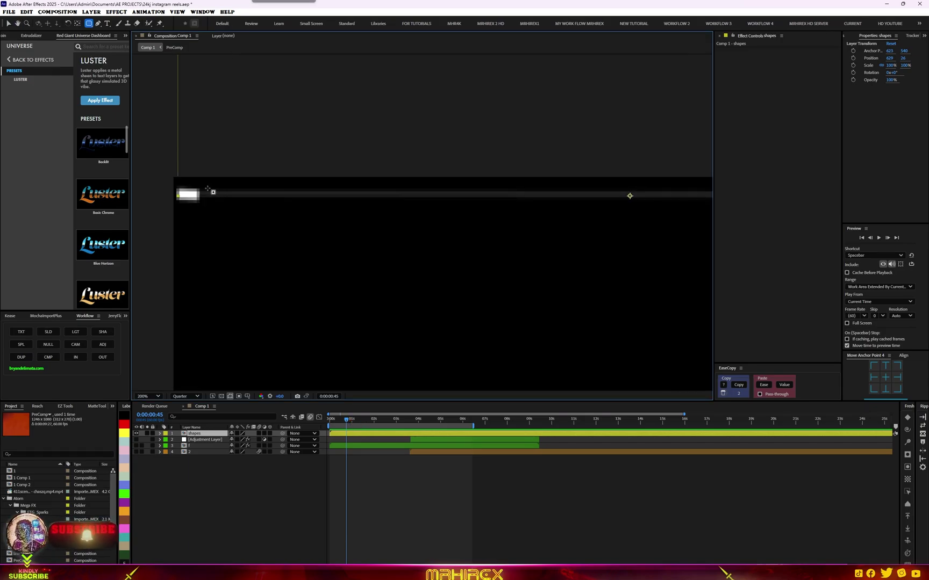
pyautogui.moveTo(207, 189); pyautogui.dragTo(242, 198)
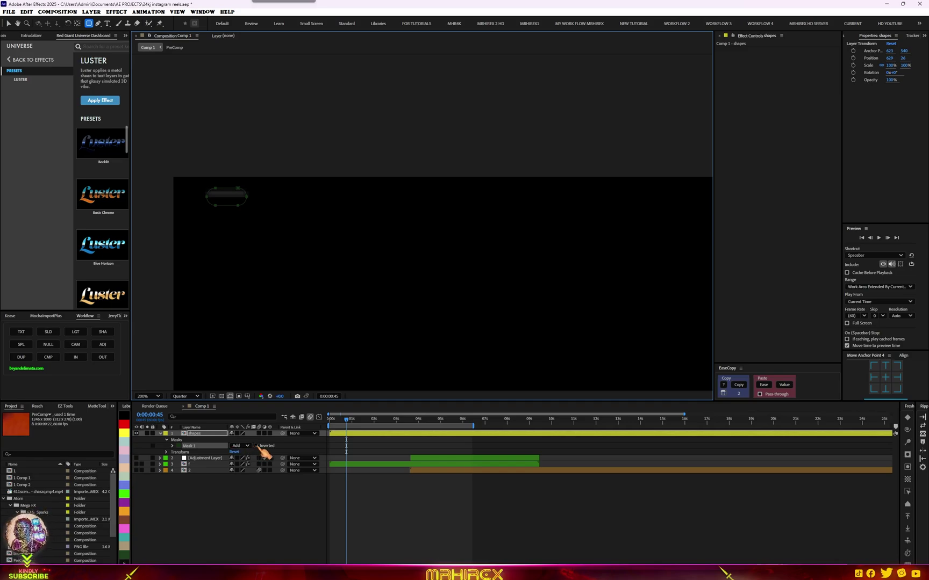
pyautogui.click(256, 446)
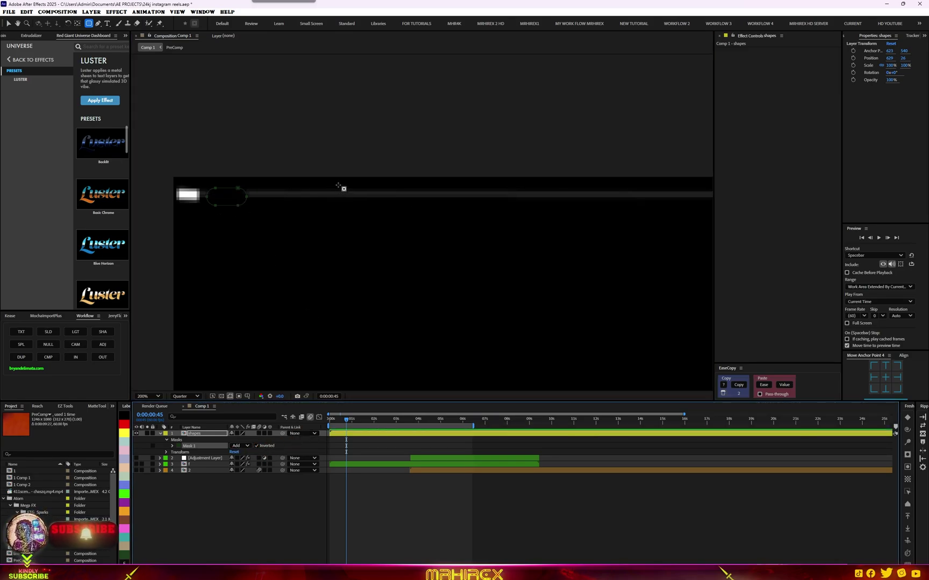
# Step: Draw a second, wider rounded mask over the line to the right of the first and set it to Subtract
pyautogui.moveTo(338, 184); pyautogui.dragTo(441, 211)
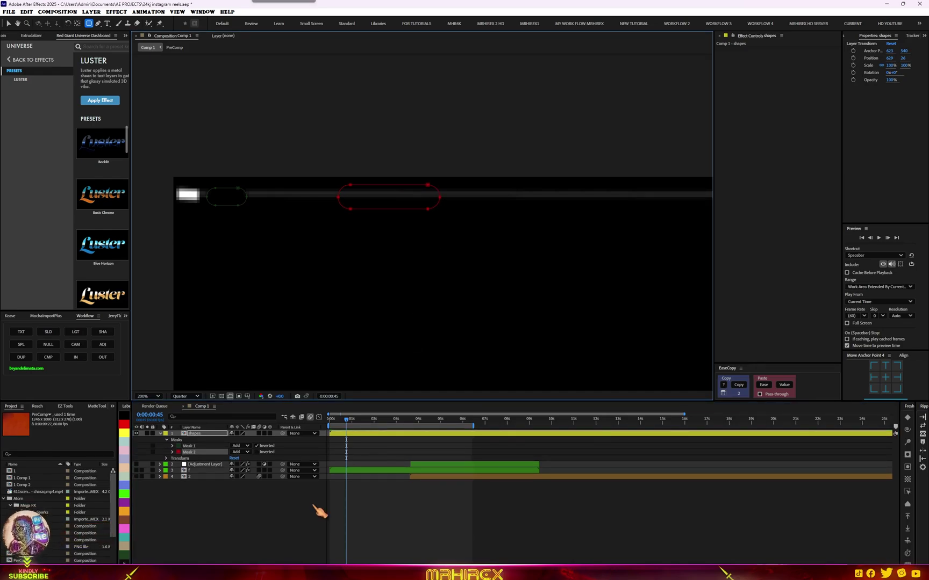
pyautogui.click(240, 453)
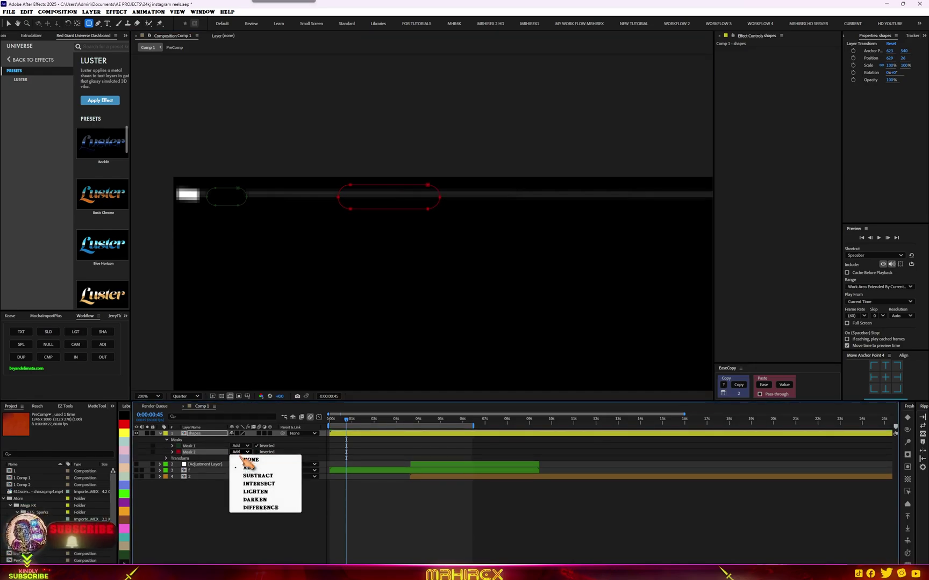
pyautogui.click(258, 476)
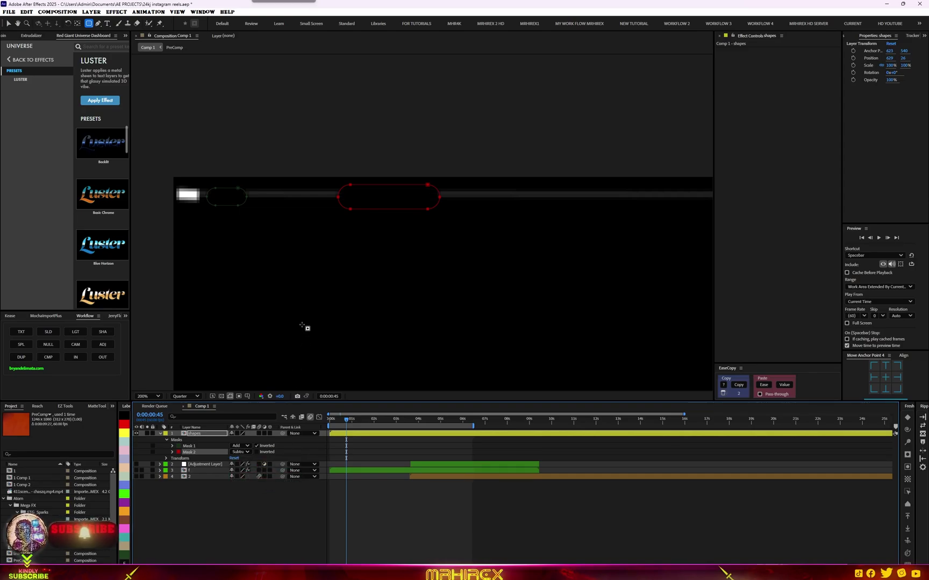
# Step: Draw a third rounded mask over the line to the right of the second on the shapes layer and set it to Subtract
pyautogui.scroll(-2, 307, 326)
pyautogui.moveTo(314, 207); pyautogui.dragTo(388, 220)
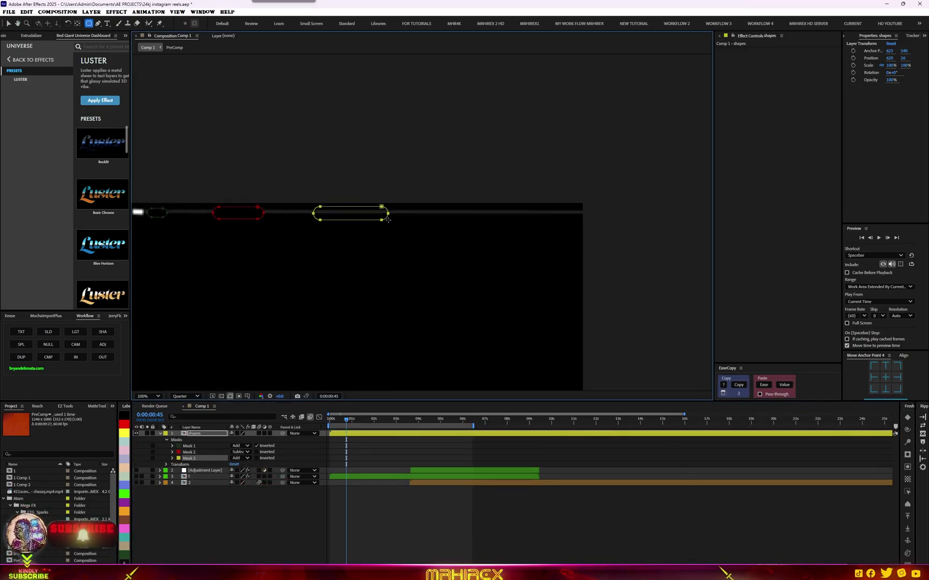
pyautogui.click(239, 458)
pyautogui.click(252, 484)
# Step: Draw a fourth rounded mask over the line near its right end, set it to Subtract, and preview the animation
pyautogui.moveTo(470, 206); pyautogui.dragTo(535, 225)
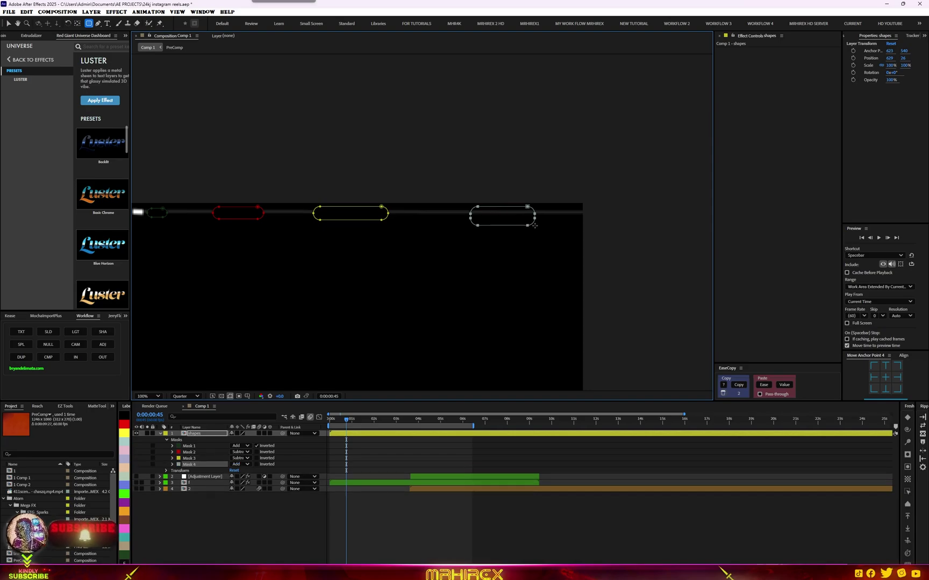
pyautogui.click(240, 464)
pyautogui.click(253, 490)
pyautogui.press('space')
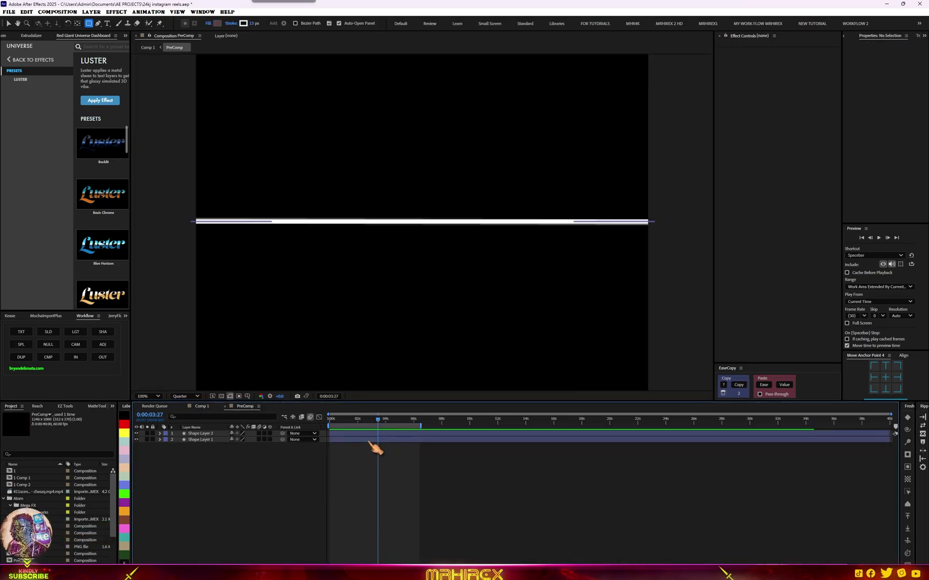
# Step: Ease the Scale keyframes of the white line's shape layer inside the precomp and preview the result in Comp 1
pyautogui.press('u')
pyautogui.click(385, 440)
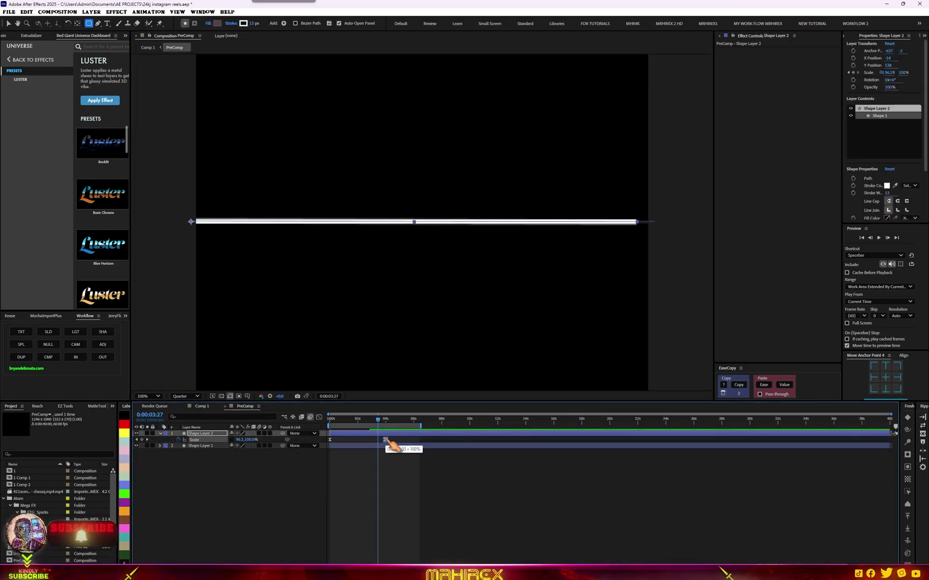
pyautogui.moveTo(391, 445); pyautogui.dragTo(392, 445)
pyautogui.click(10, 316)
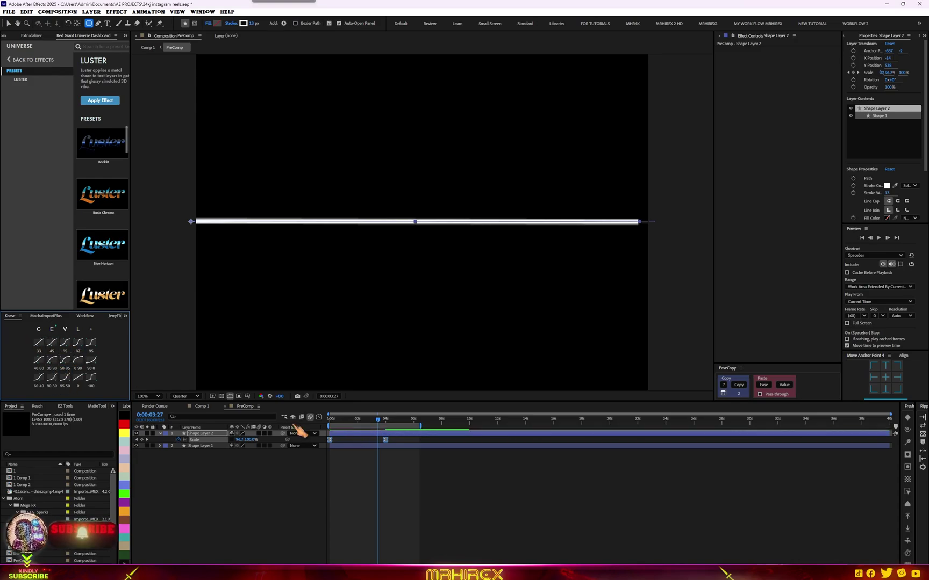
pyautogui.click(201, 406)
pyautogui.press('space')
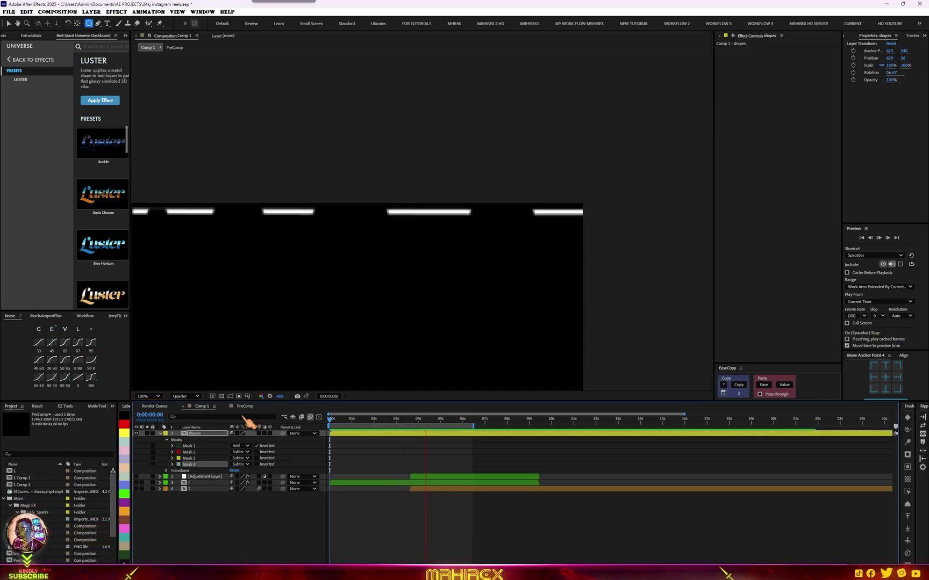
pyautogui.press('space')
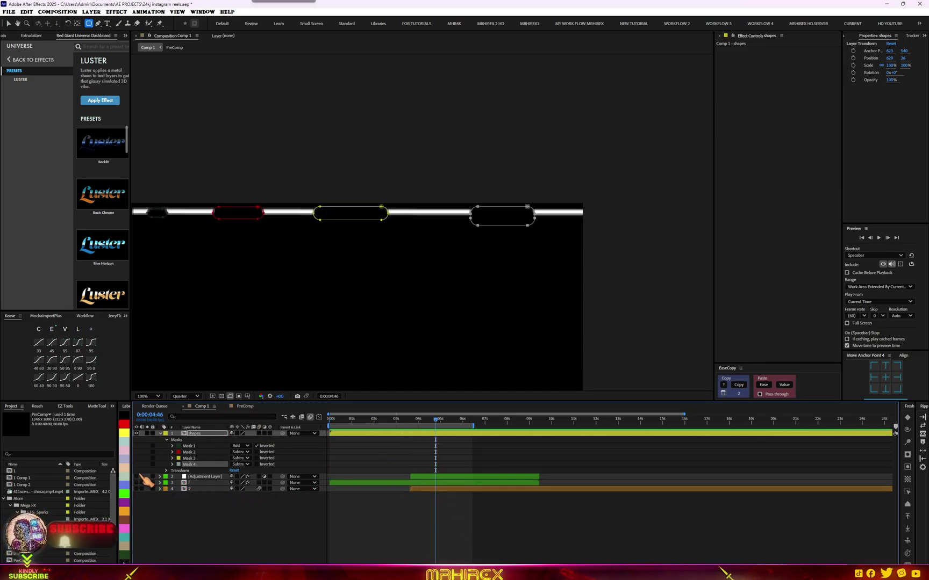
# Step: Make the adjustment layer and both footage layers visible again, and move the shapes layer beneath the adjustment layer and layer 1
pyautogui.moveTo(137, 476); pyautogui.dragTo(144, 504)
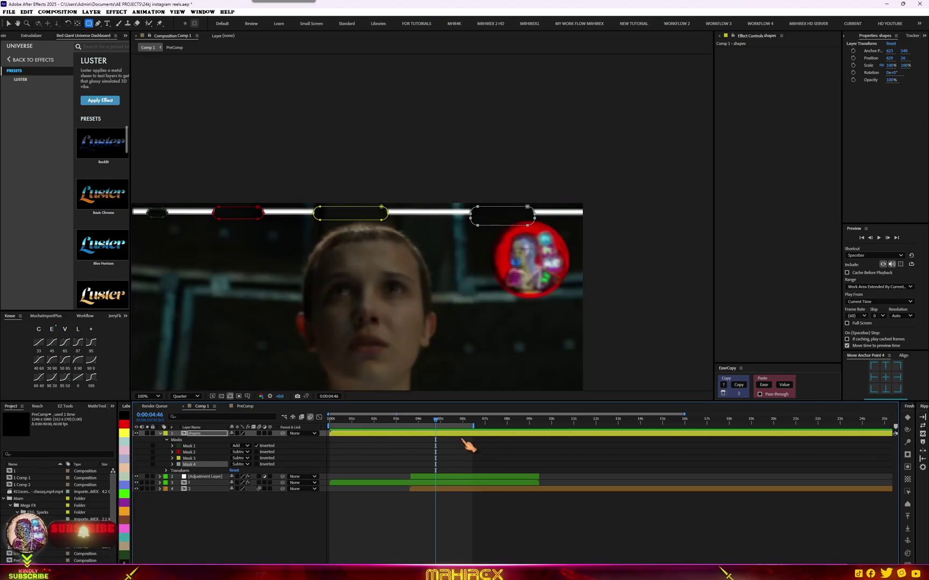
pyautogui.scroll(-4, 427, 276)
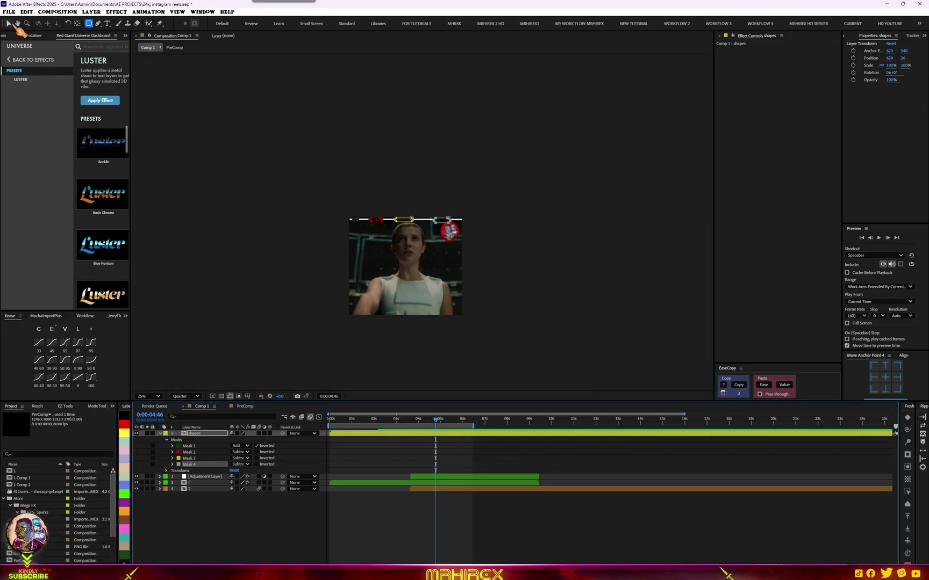
pyautogui.press('v')
pyautogui.scroll(2, 430, 287)
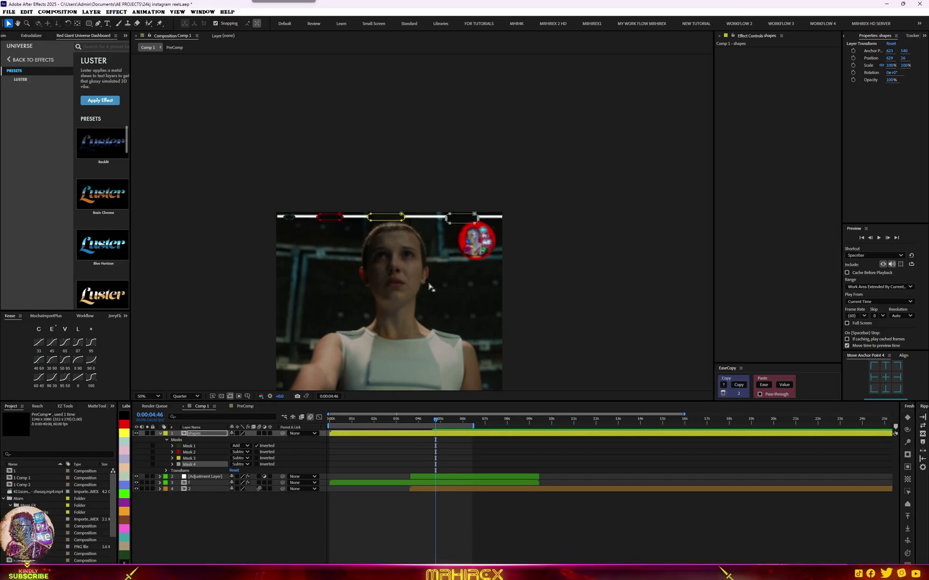
pyautogui.moveTo(196, 433); pyautogui.dragTo(198, 495)
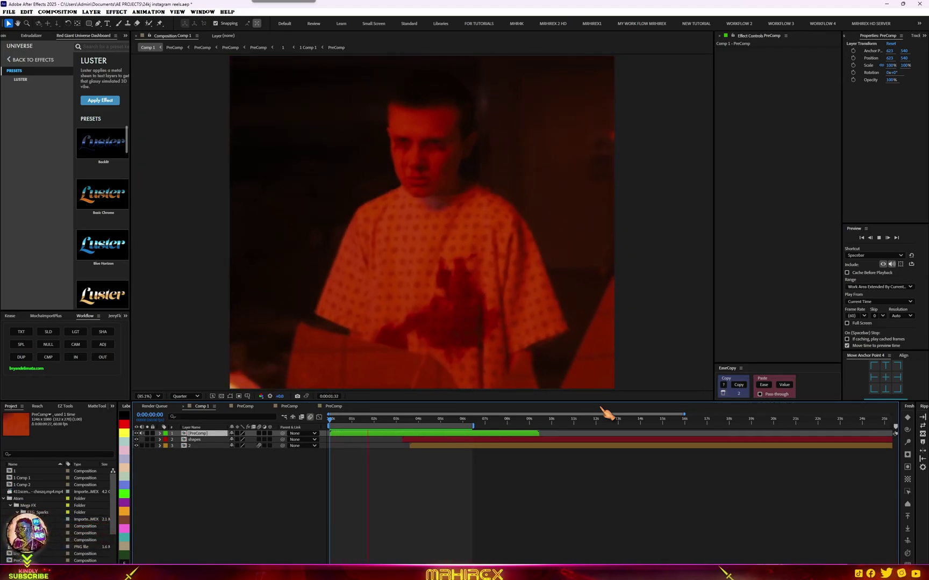
pyautogui.press('space')
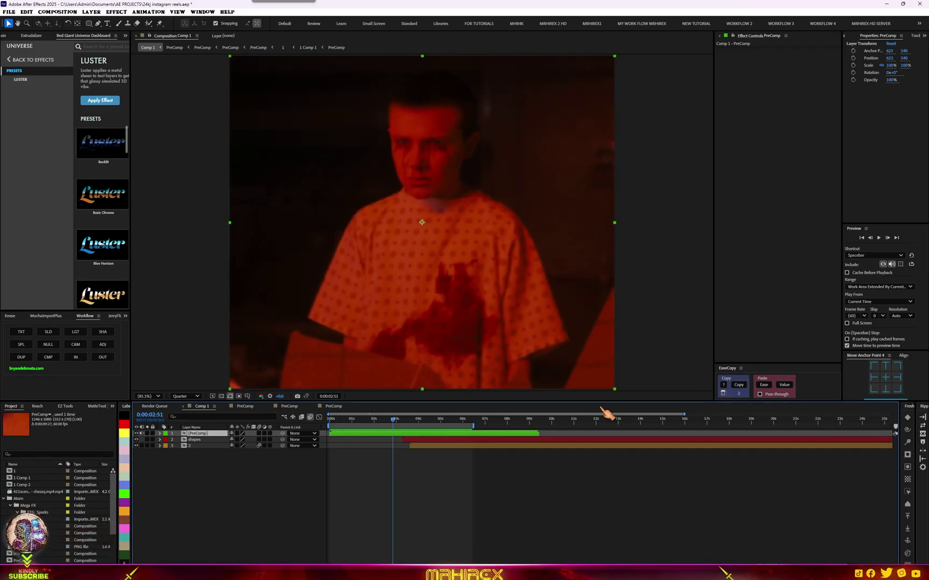